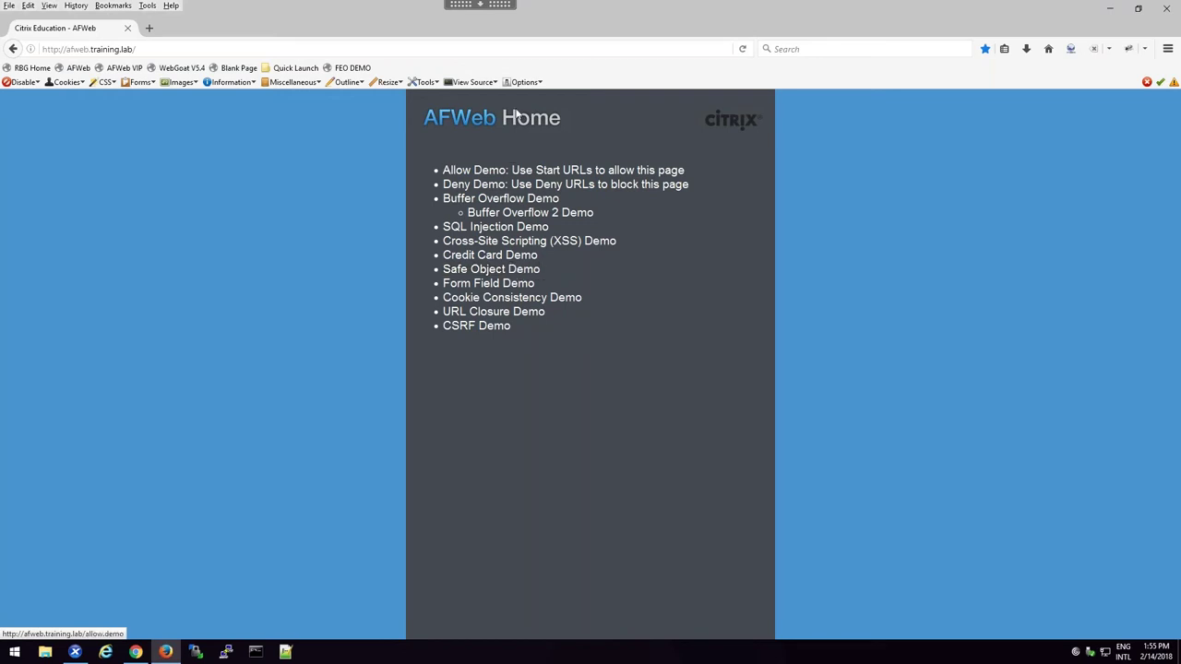
# Open the Buffer Overflow Demo, examine the long text parameter in its URL, and return to AFWeb Home
pyautogui.click(468, 203)
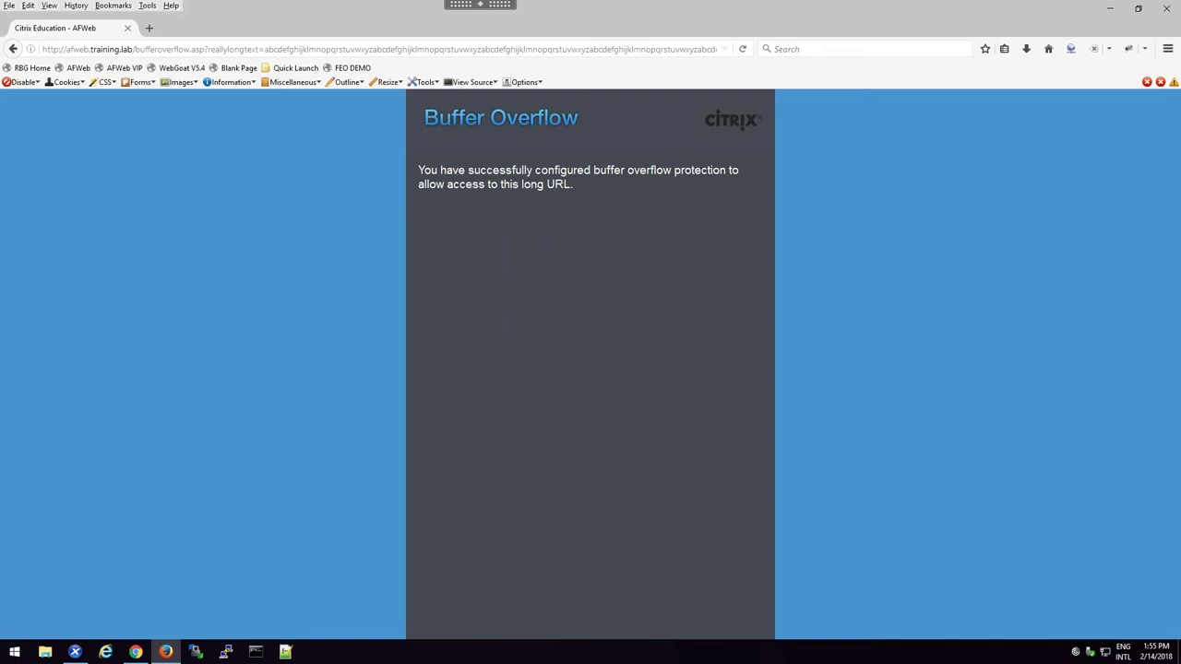
pyautogui.click(221, 48)
pyautogui.click(210, 52)
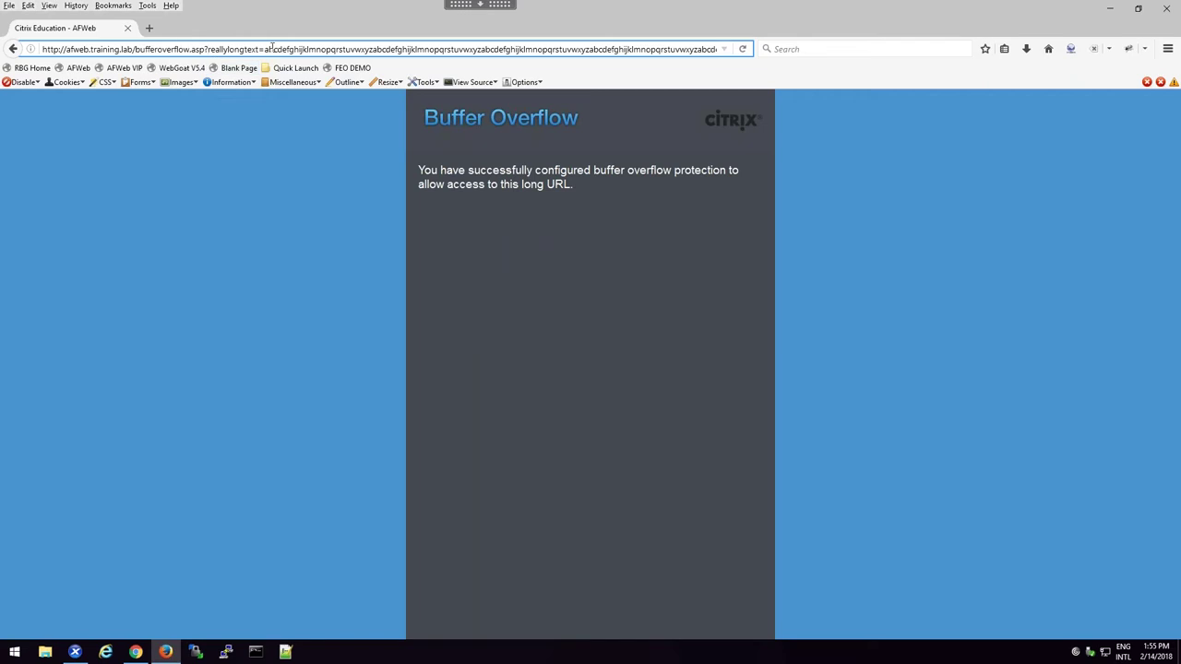
pyautogui.moveTo(266, 49); pyautogui.dragTo(940, 55)
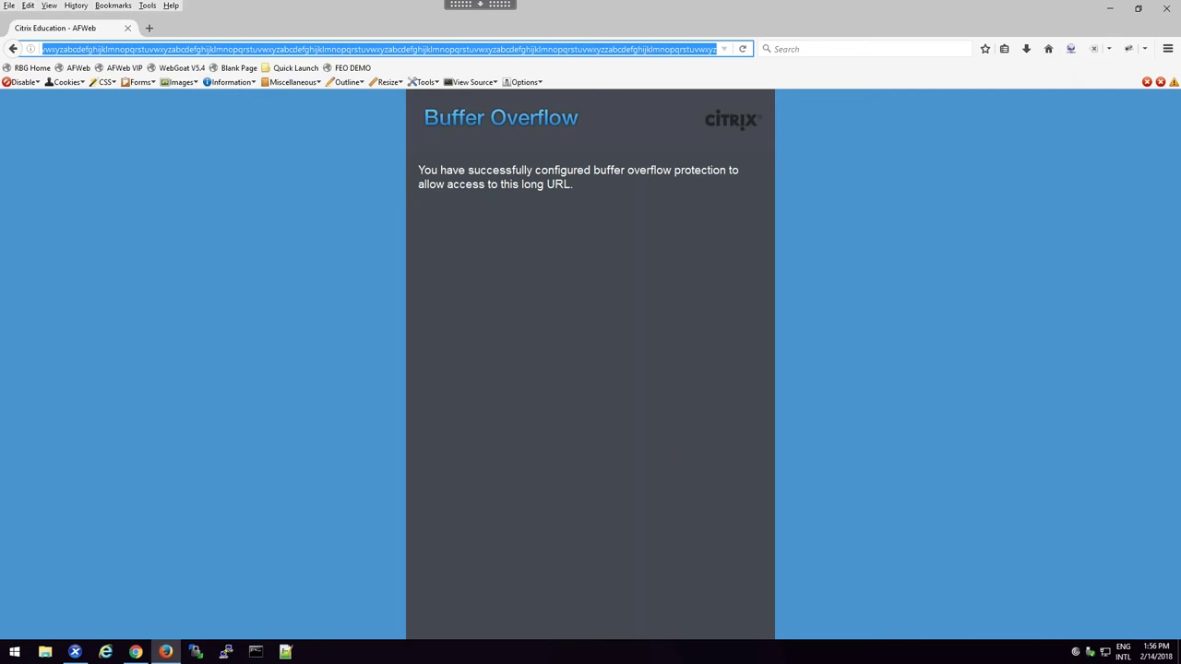
pyautogui.click(12, 49)
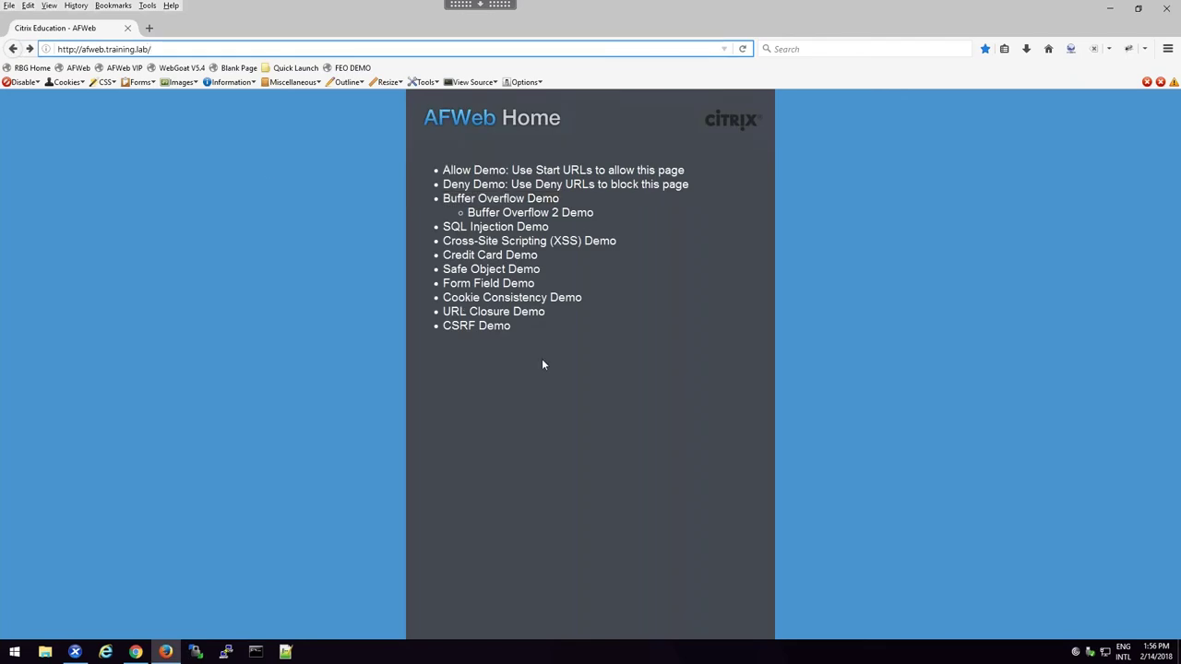
# Open the SQL Injection Demo and submit a plain surname as the lookup value
pyautogui.click(472, 227)
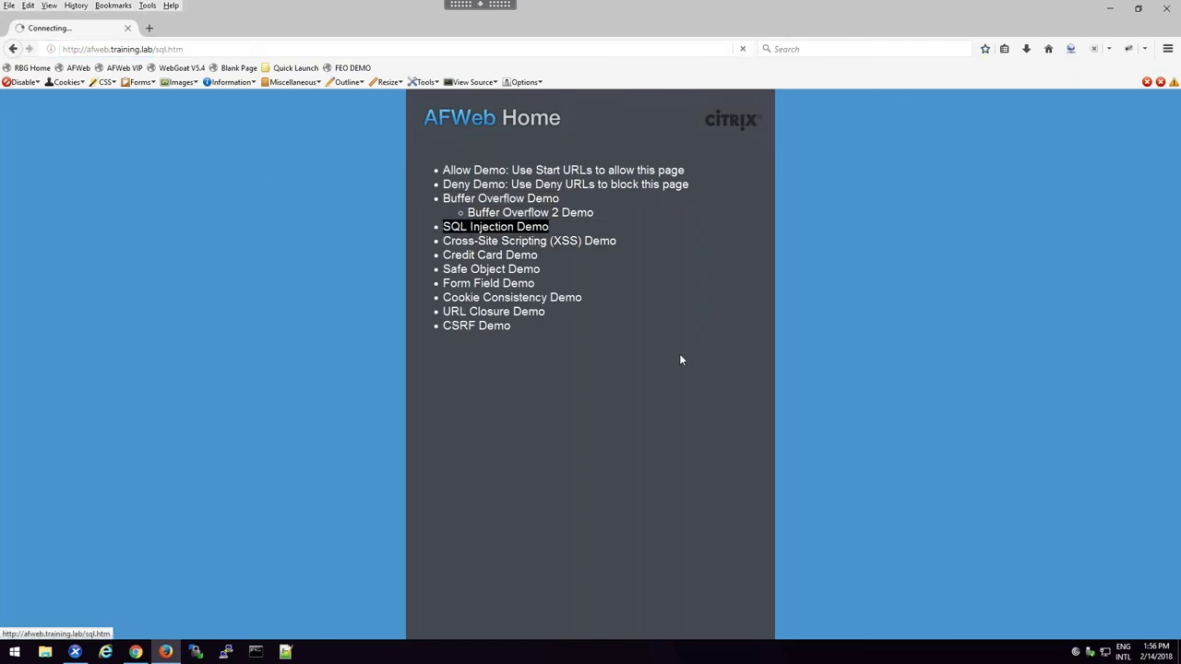
pyautogui.click(546, 170)
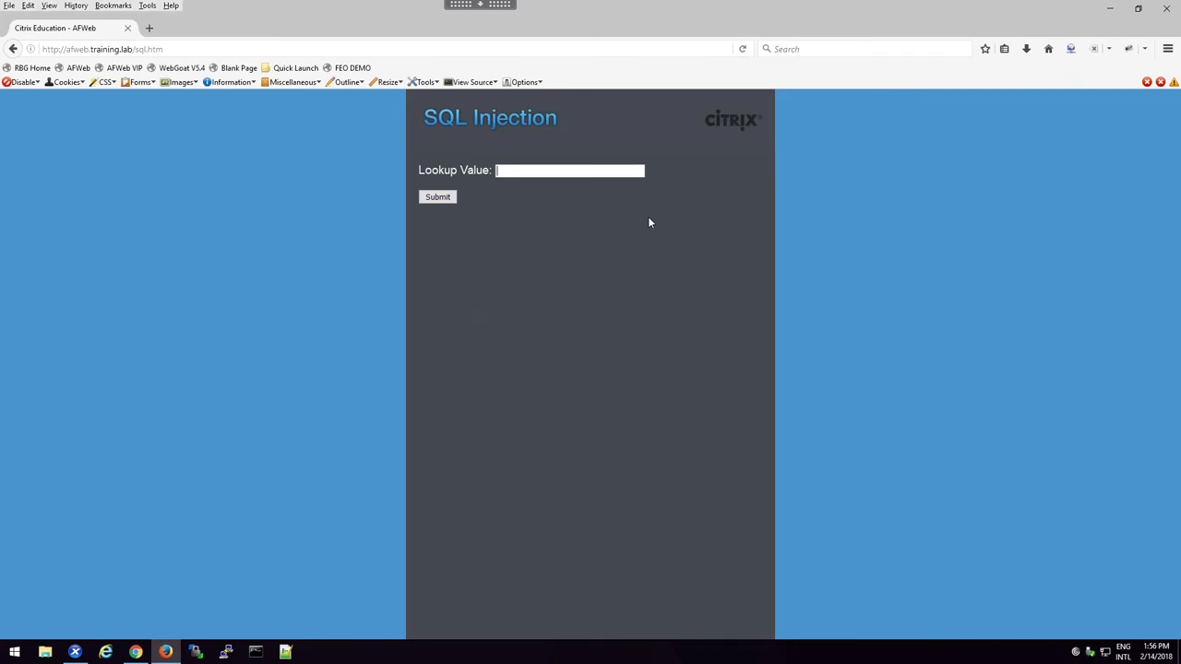
pyautogui.write('Jones')
pyautogui.click(437, 199)
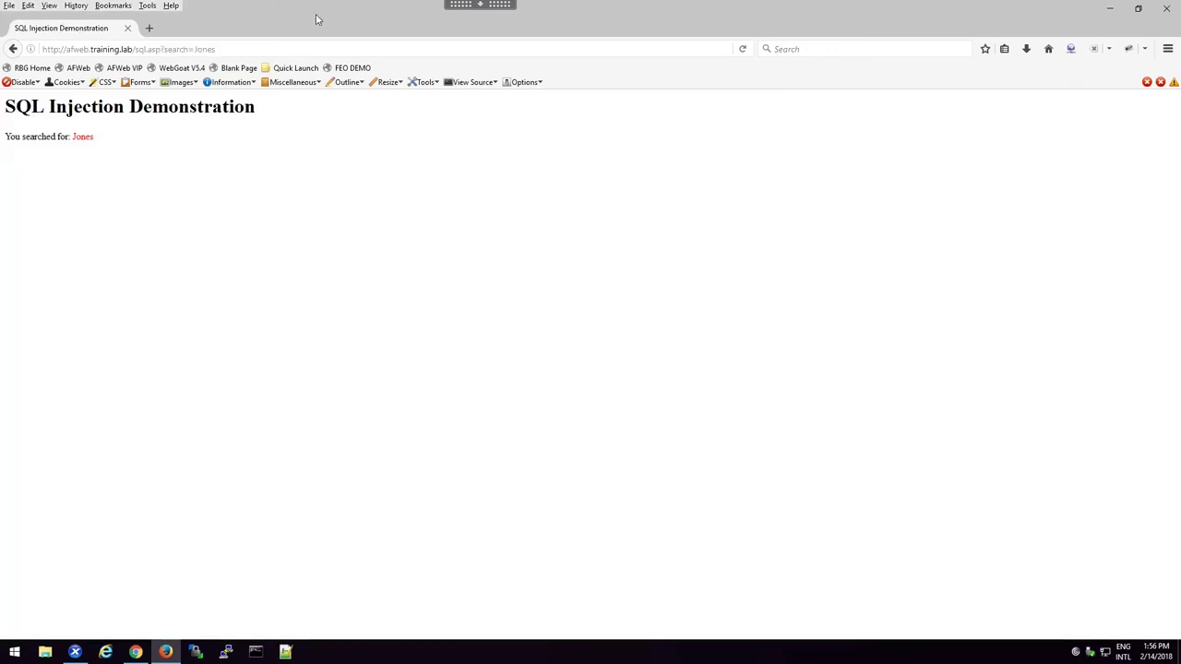
# Resubmit the SQL injection lookup with 'OR '1=1 appended to the surname, and return to AFWeb Home
pyautogui.click(13, 49)
pyautogui.click(538, 170)
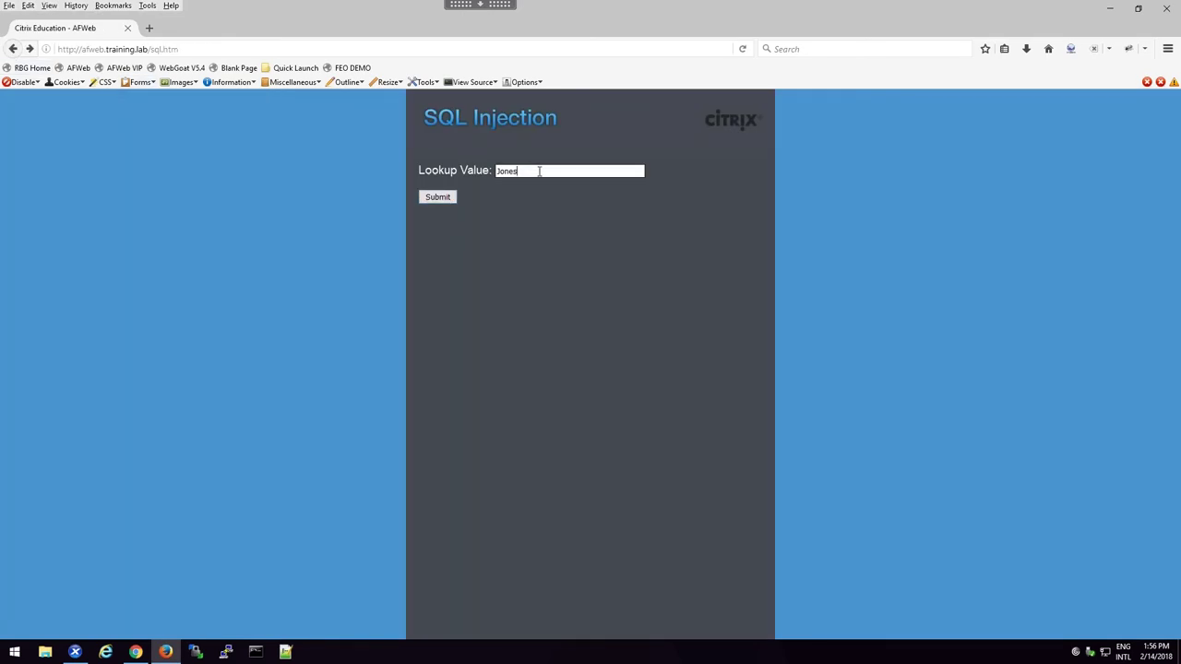
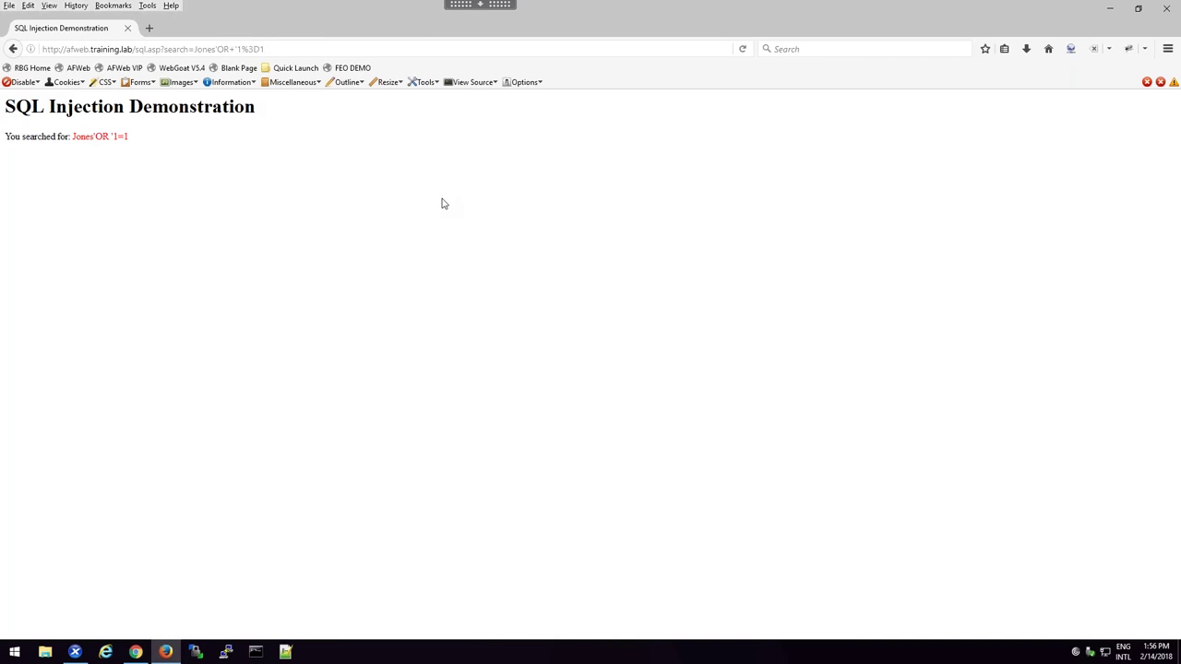
pyautogui.click(12, 50)
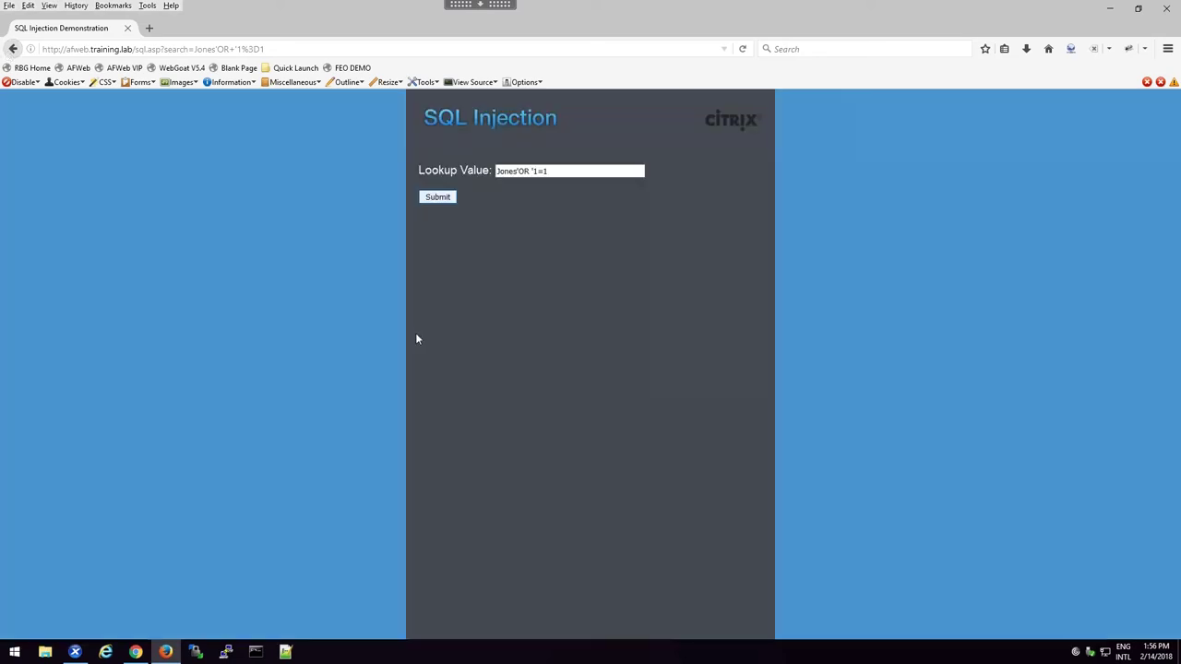
pyautogui.click(13, 49)
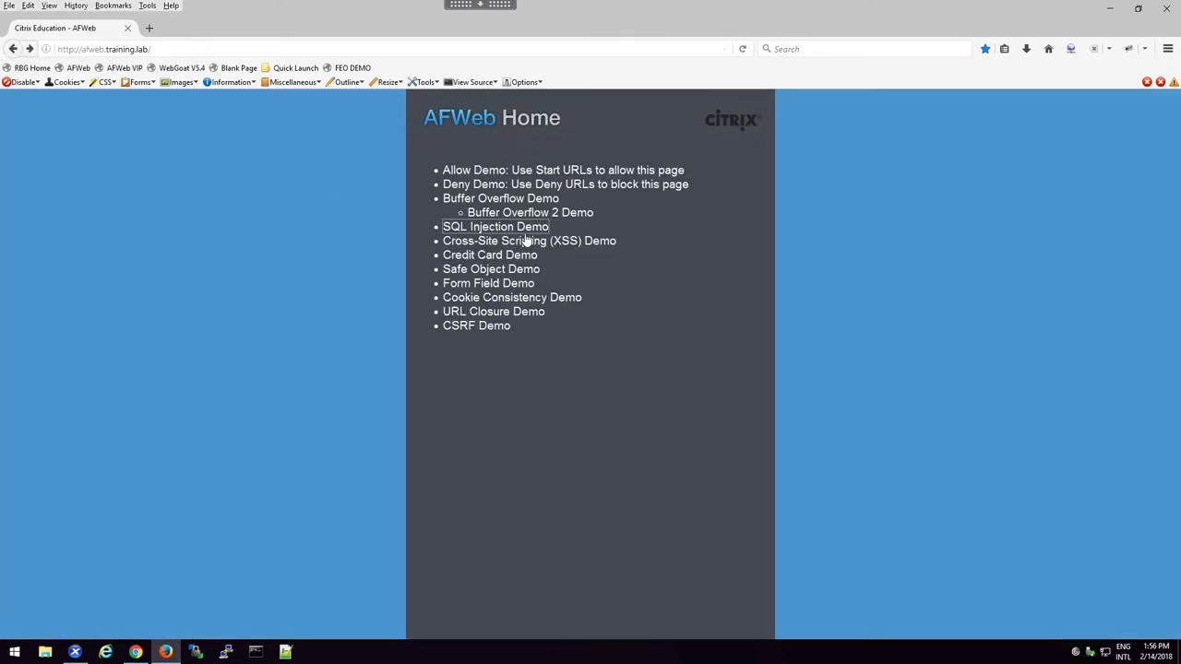
# Open the Cross-Site Scripting (XSS) Demo and submit a plain surname as the user name
pyautogui.click(527, 241)
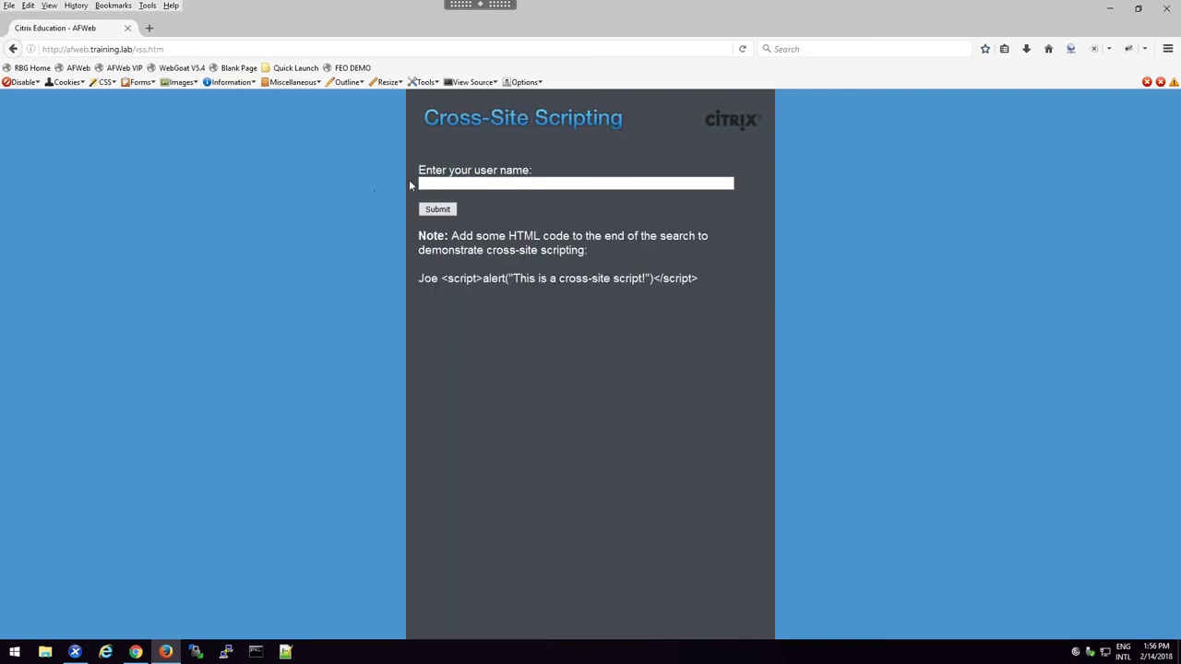
pyautogui.click(438, 184)
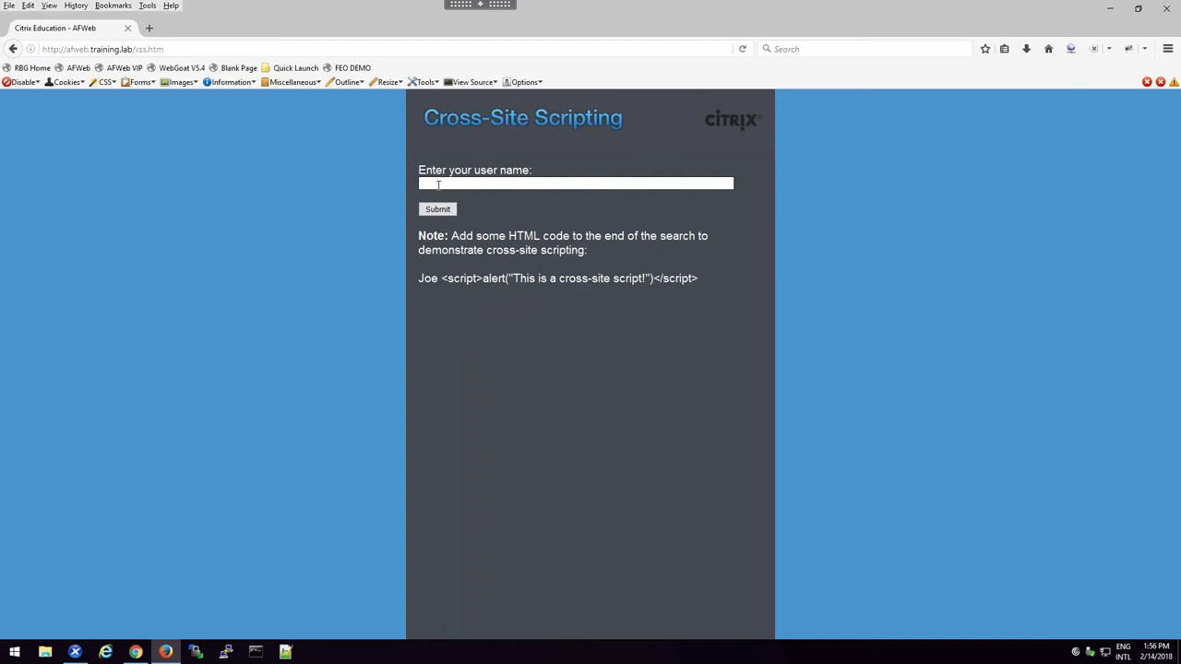
pyautogui.write('Jones')
pyautogui.click(436, 210)
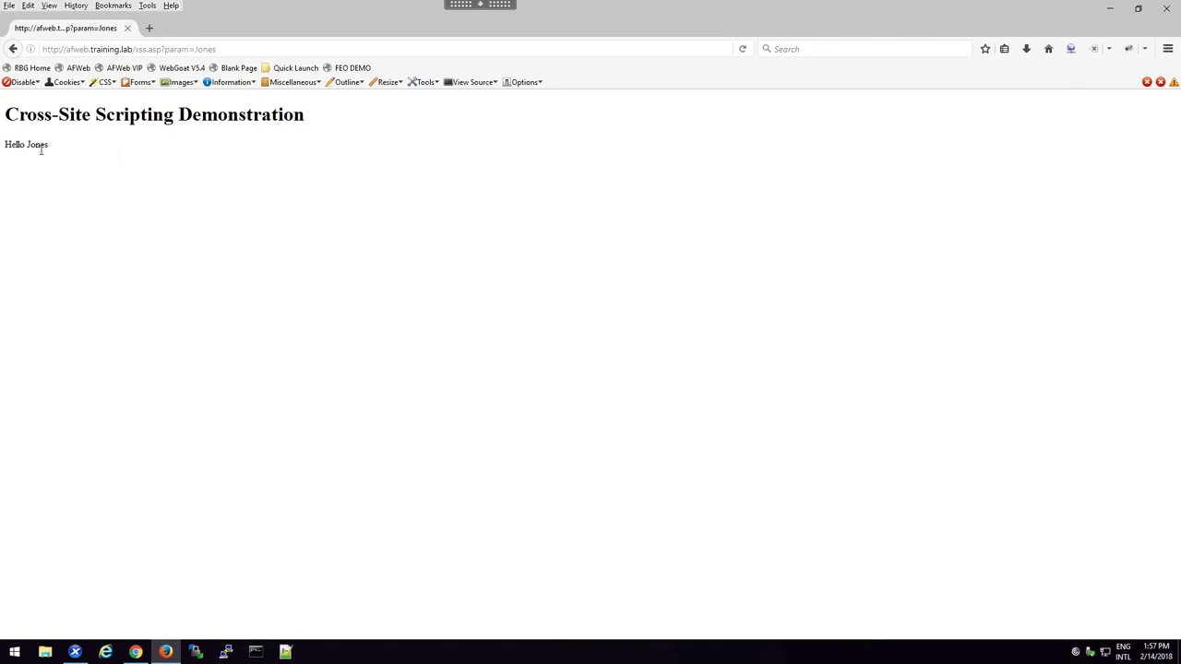
# Submit the page's sample entry with <script>alert("This is a cross-site script!")</script> as the user name, dismiss the alert, and return to AFWeb Home
pyautogui.click(12, 50)
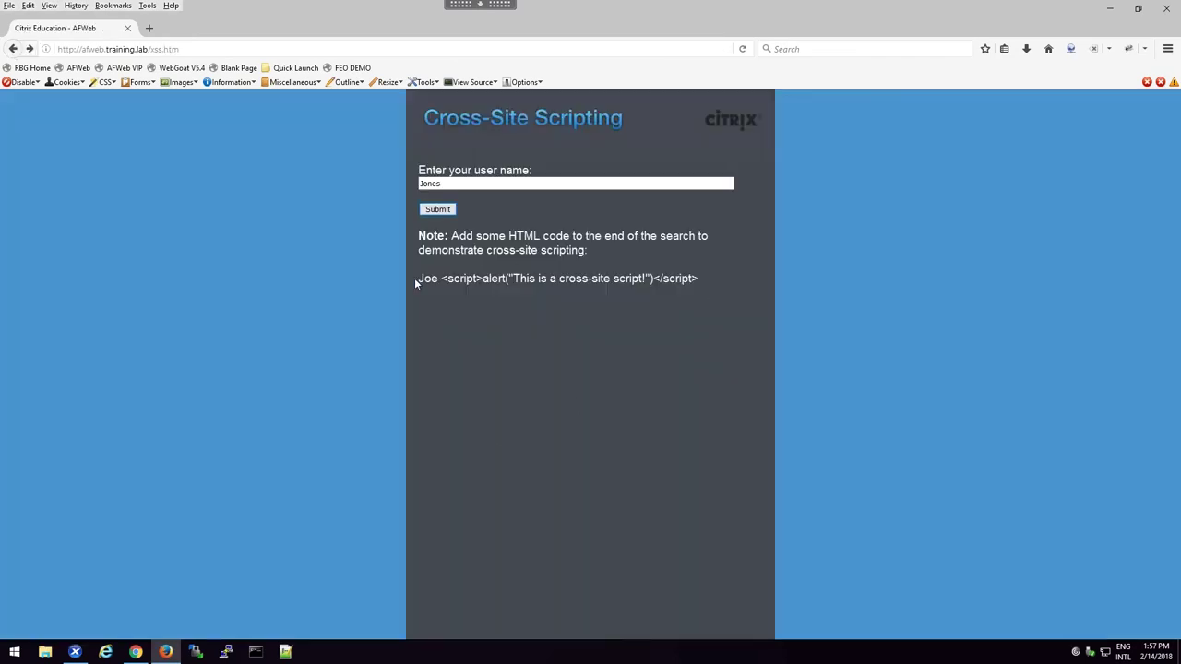
pyautogui.moveTo(418, 278); pyautogui.dragTo(707, 286)
pyautogui.hotkey('ctrl', 'c')
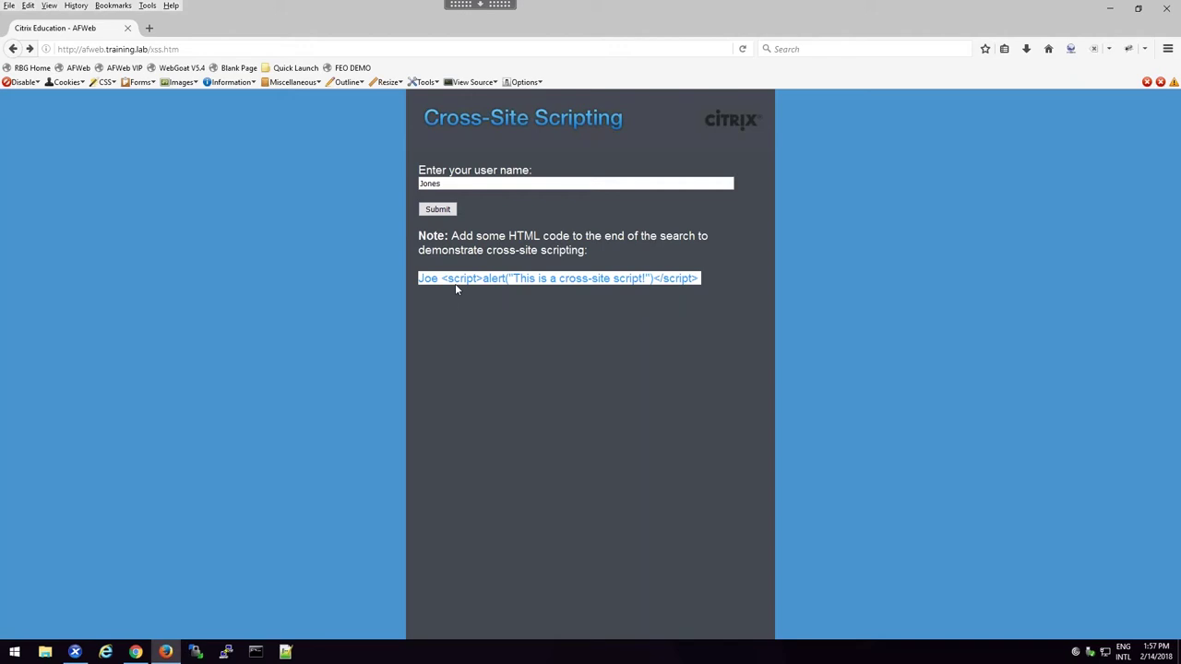
pyautogui.click(467, 182)
pyautogui.doubleClick(467, 183)
pyautogui.hotkey('ctrl', 'v')
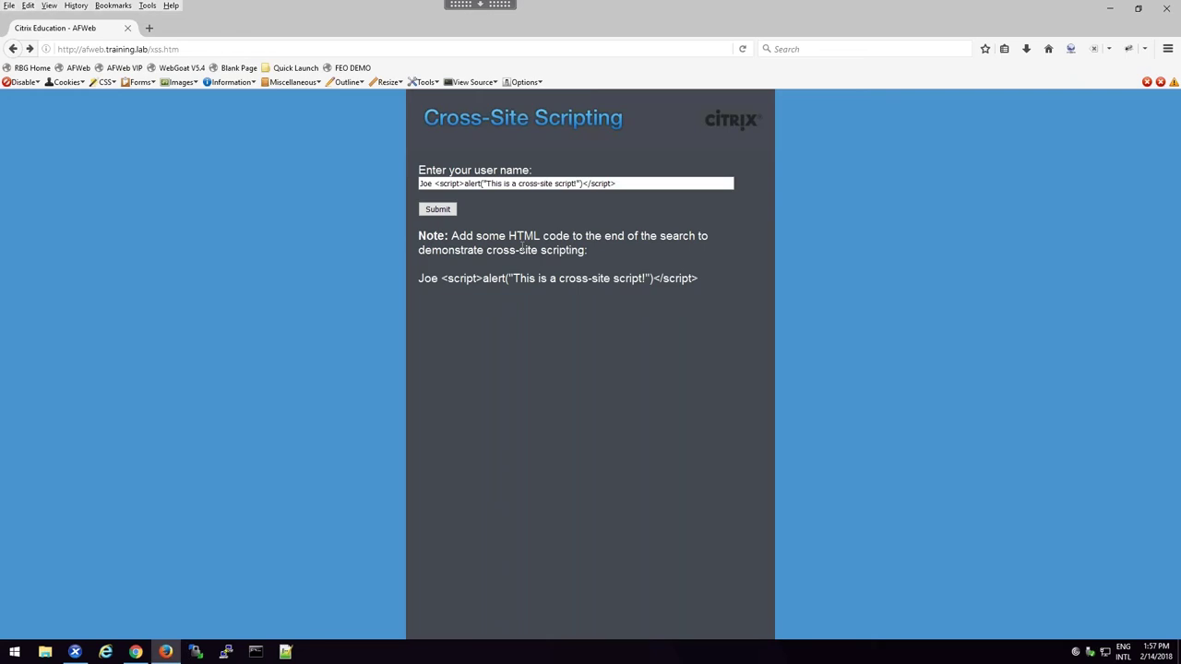
pyautogui.click(434, 209)
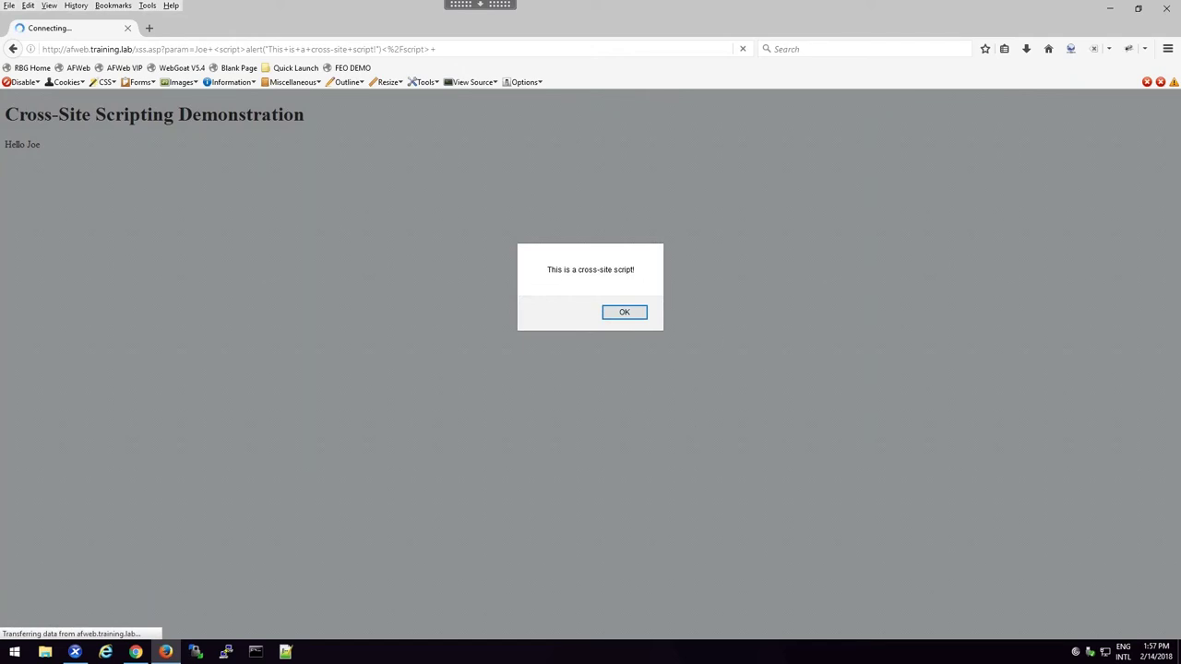
pyautogui.click(636, 320)
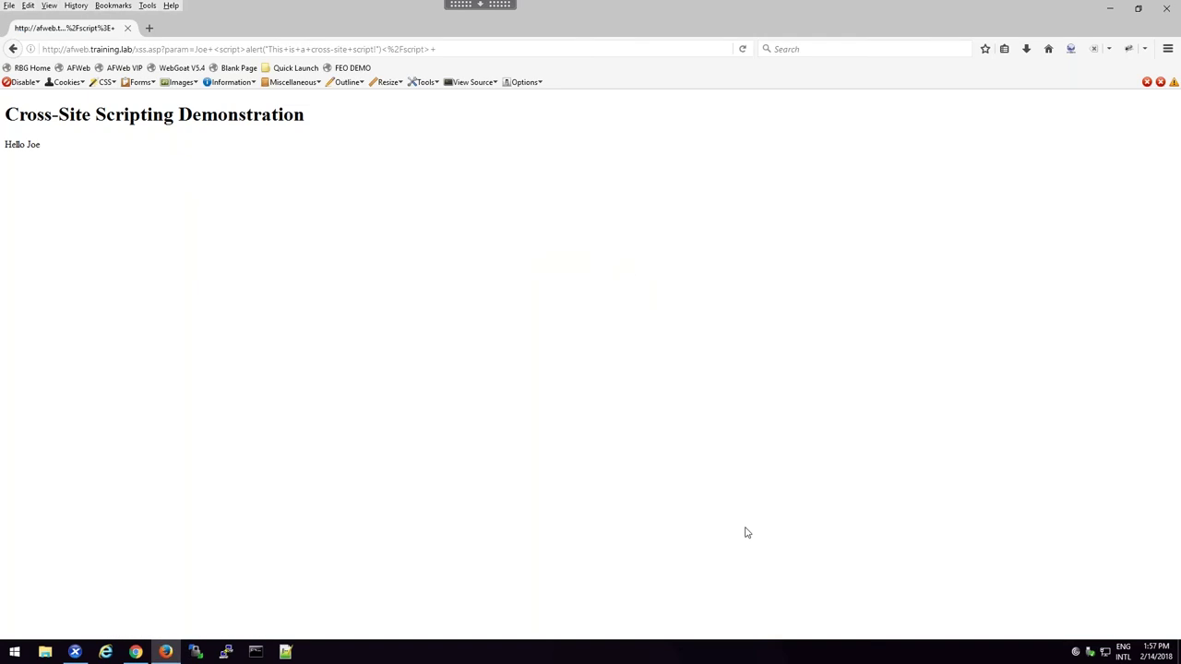
pyautogui.click(12, 49)
pyautogui.click(12, 49)
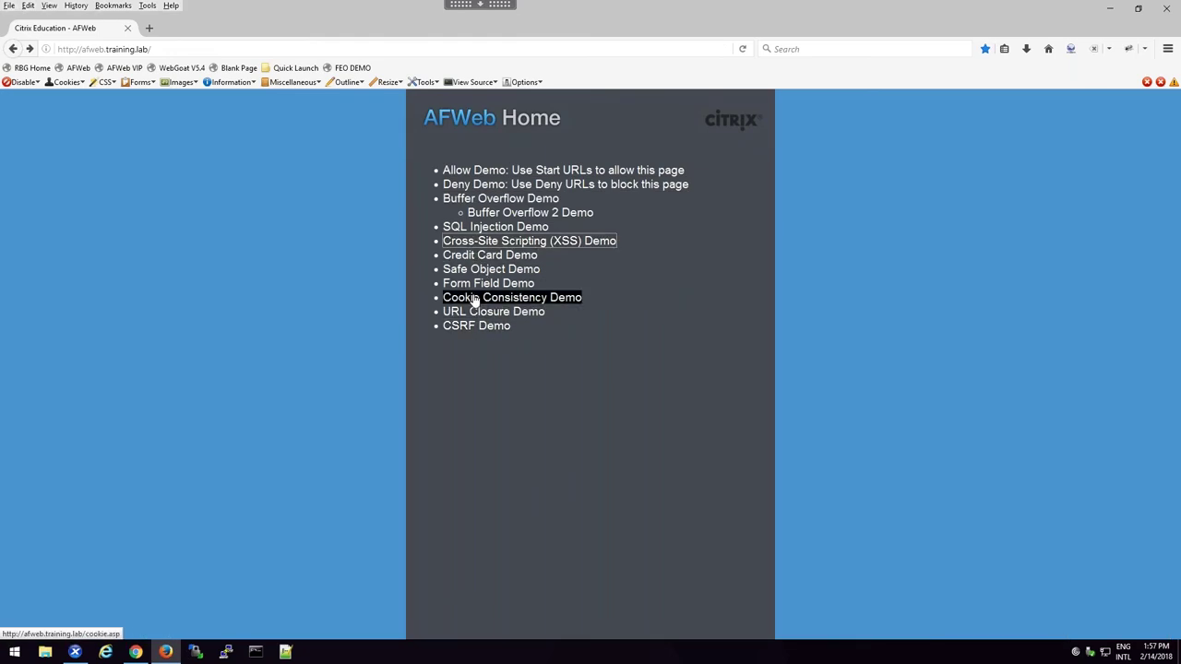
# Open the Cookie Consistency Demo and launch Live HTTP headers to capture its traffic
pyautogui.click(509, 297)
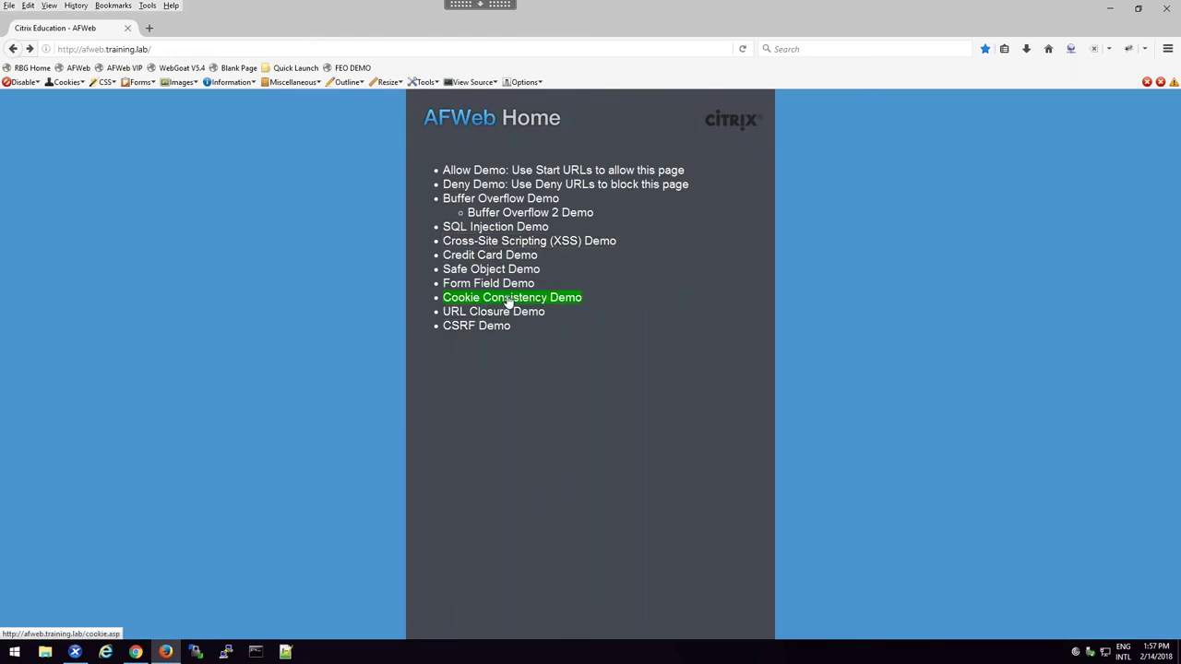
pyautogui.click(545, 161)
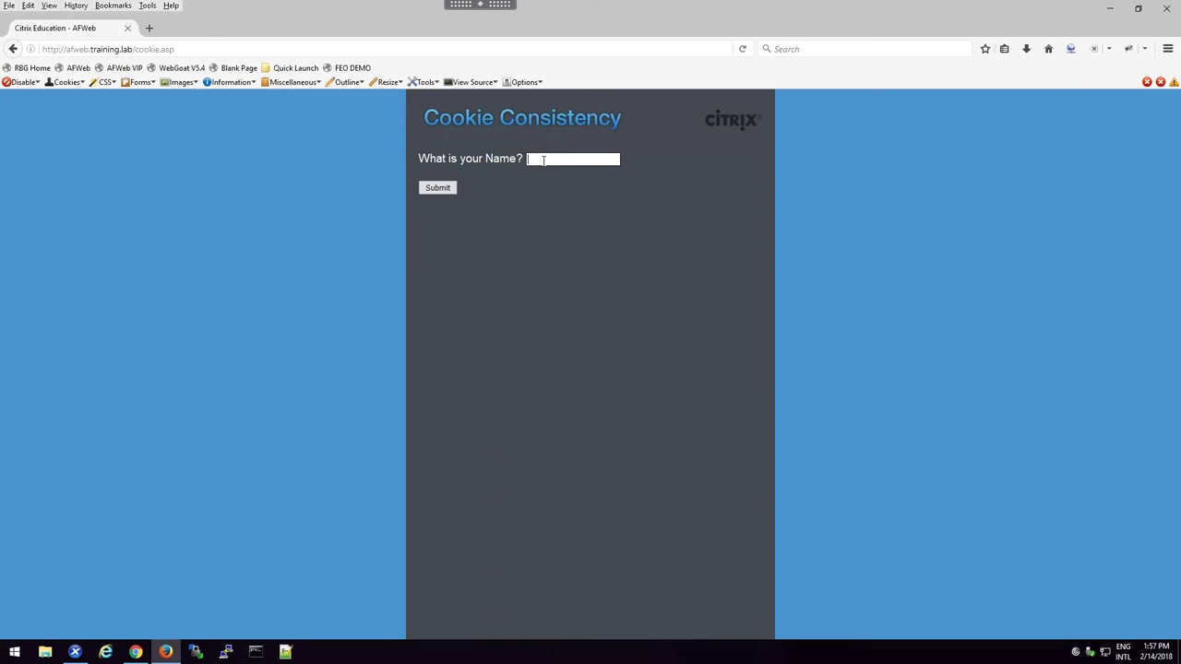
pyautogui.click(148, 5)
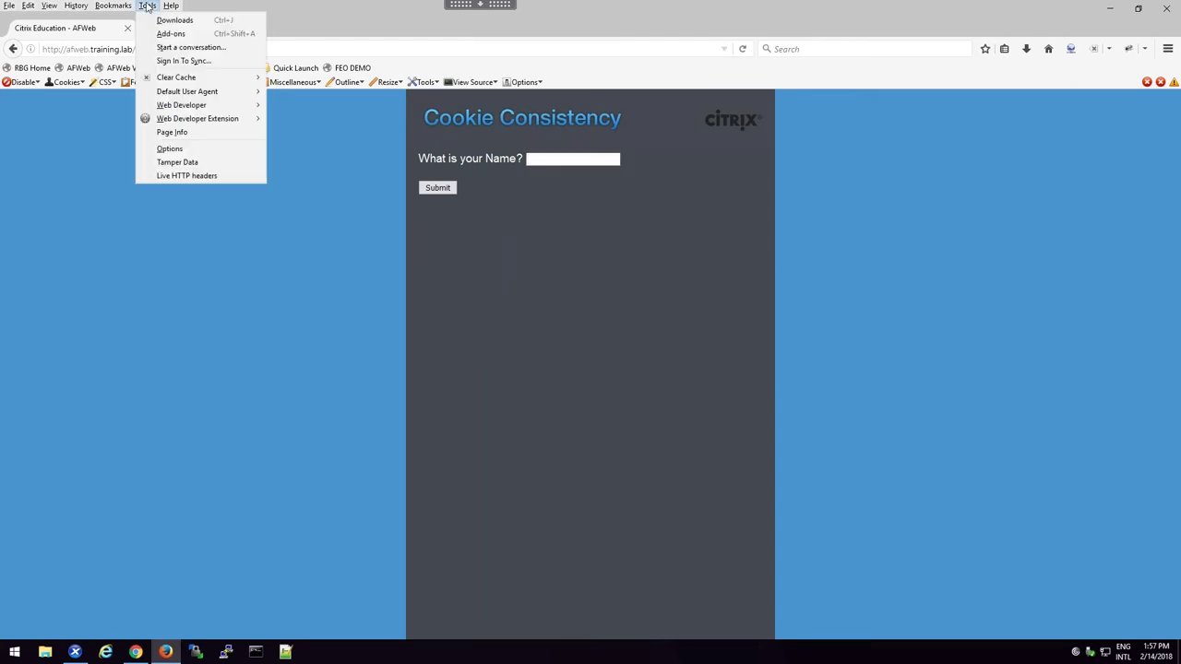
pyautogui.click(179, 180)
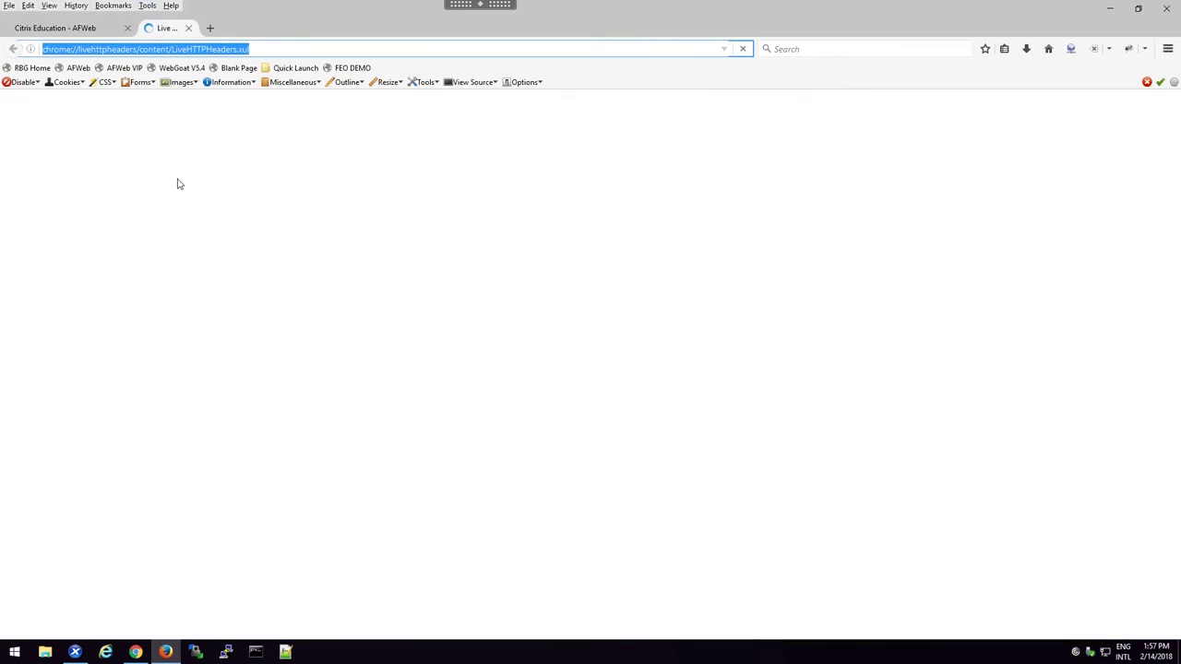
# Return to the Cookie Consistency form and submit a surname as the visitor's name
pyautogui.click(64, 27)
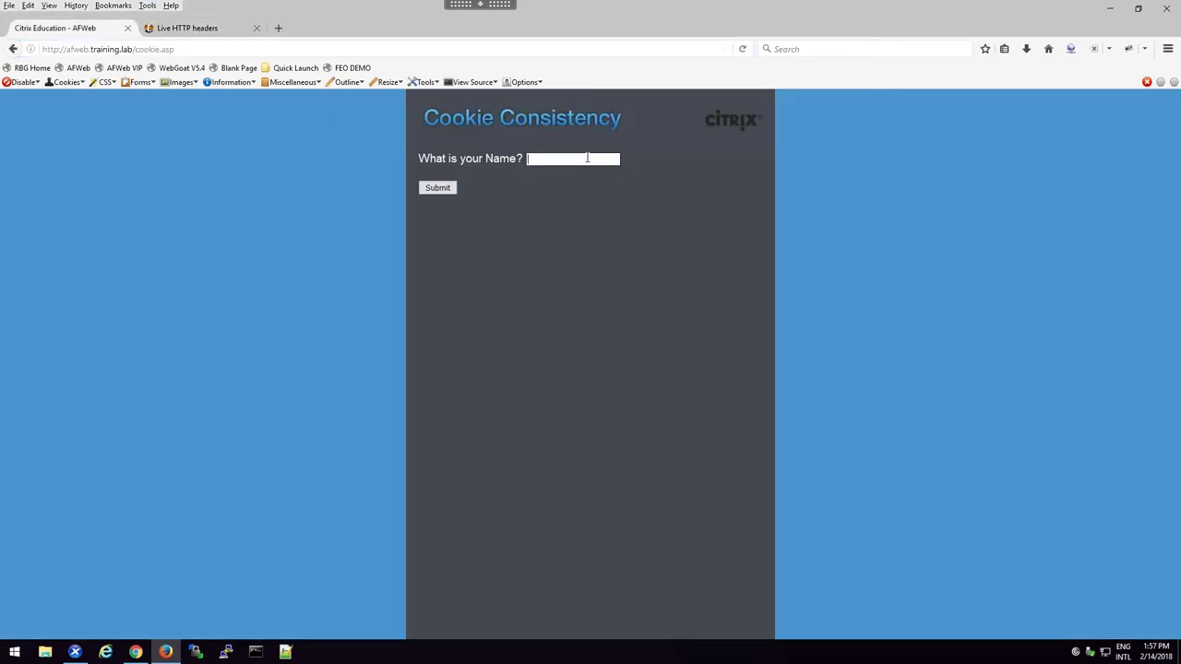
pyautogui.write('Jones')
pyautogui.click(435, 188)
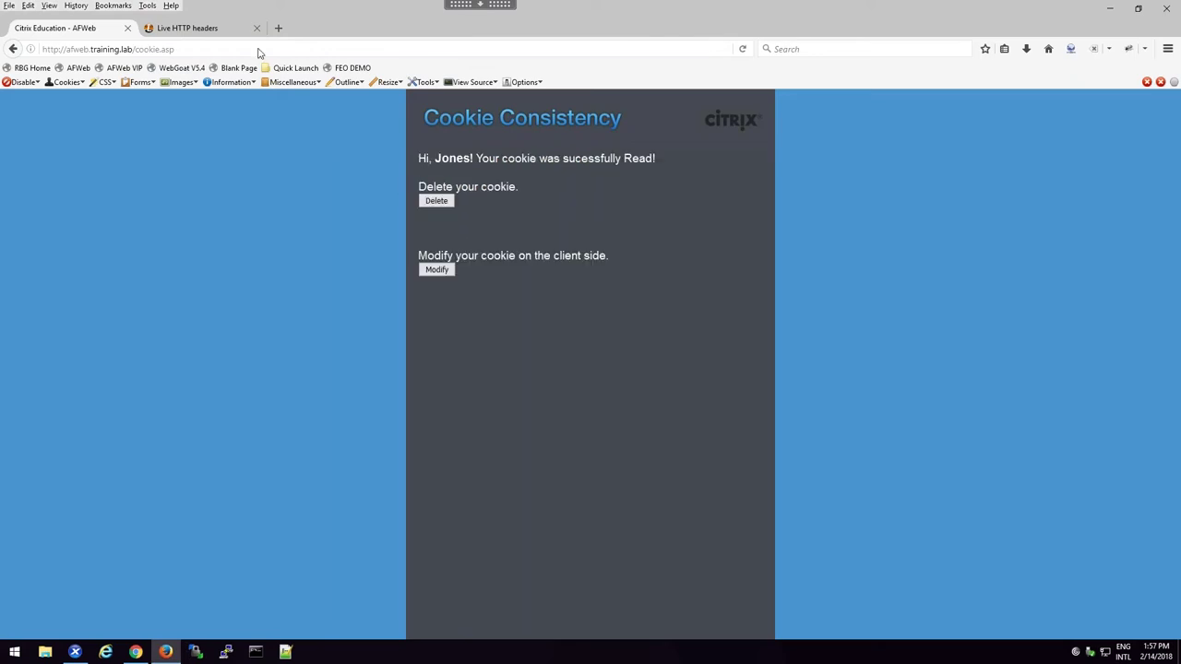
# Examine the Set-Cookie response header and the Cookie request header for MySiteVisitorName in Live HTTP headers
pyautogui.click(215, 28)
pyautogui.scroll(10, 488, 330)
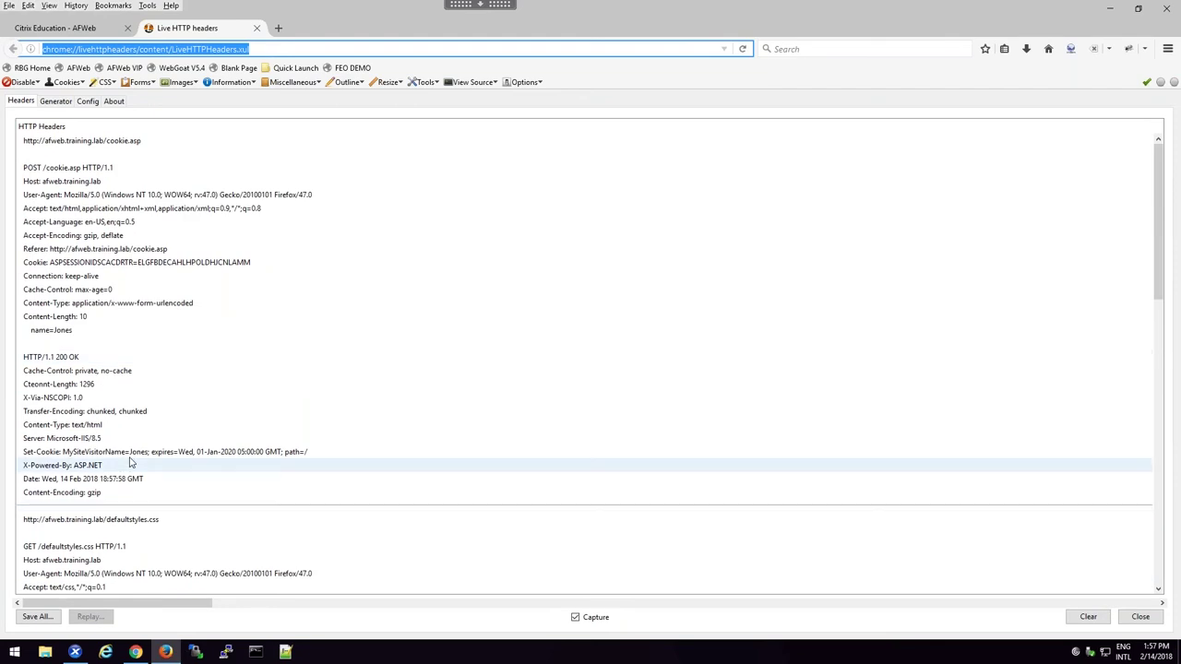
pyautogui.click(128, 458)
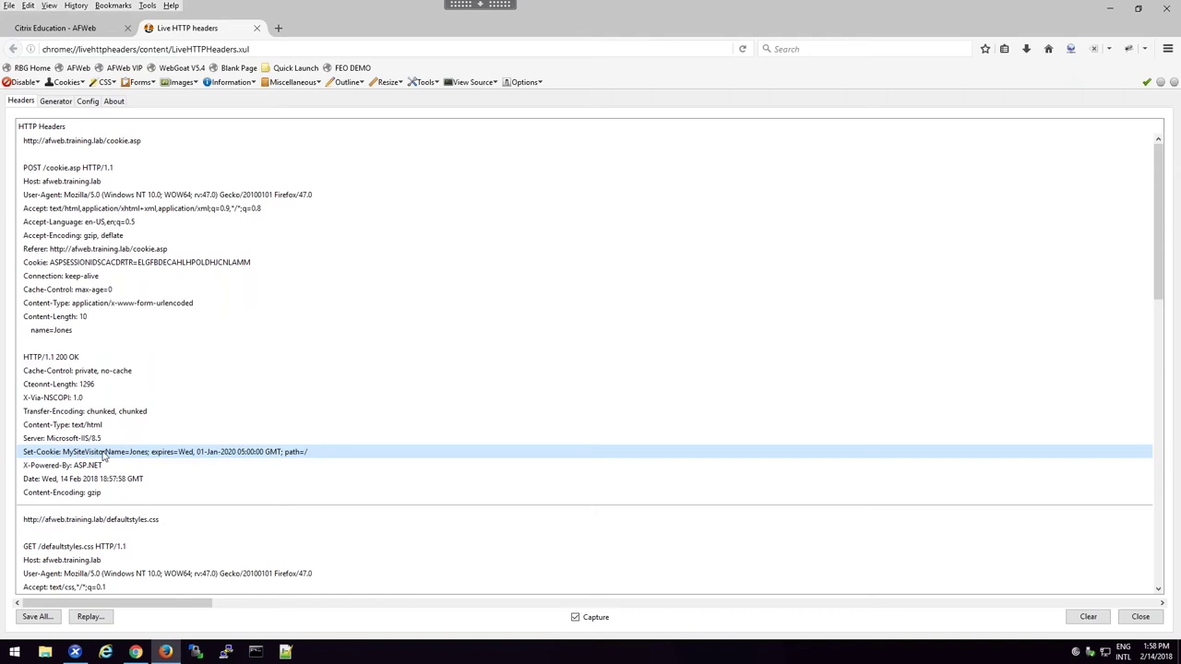
pyautogui.scroll(-3, 106, 456)
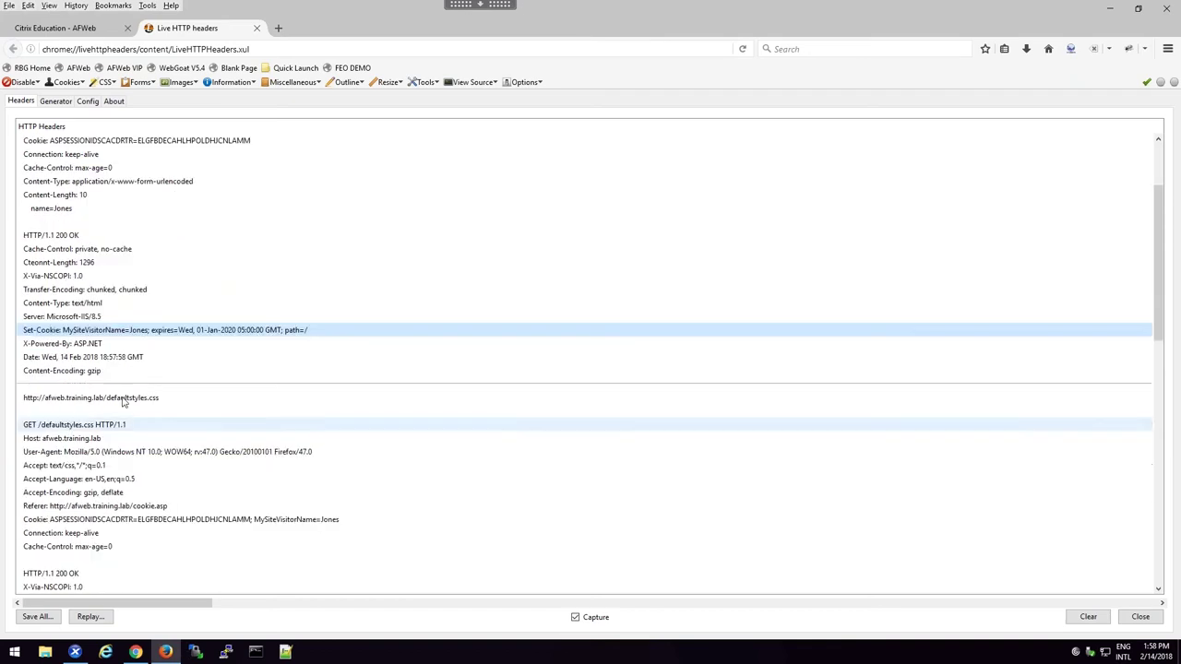
pyautogui.scroll(-4, 124, 392)
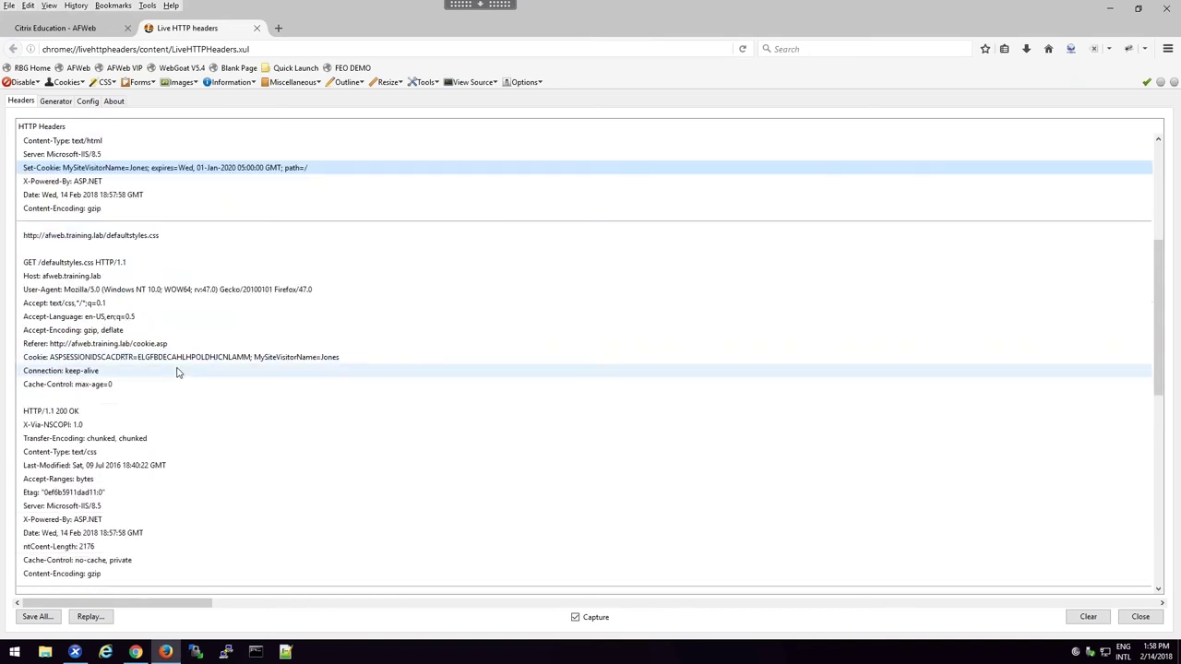
pyautogui.click(273, 360)
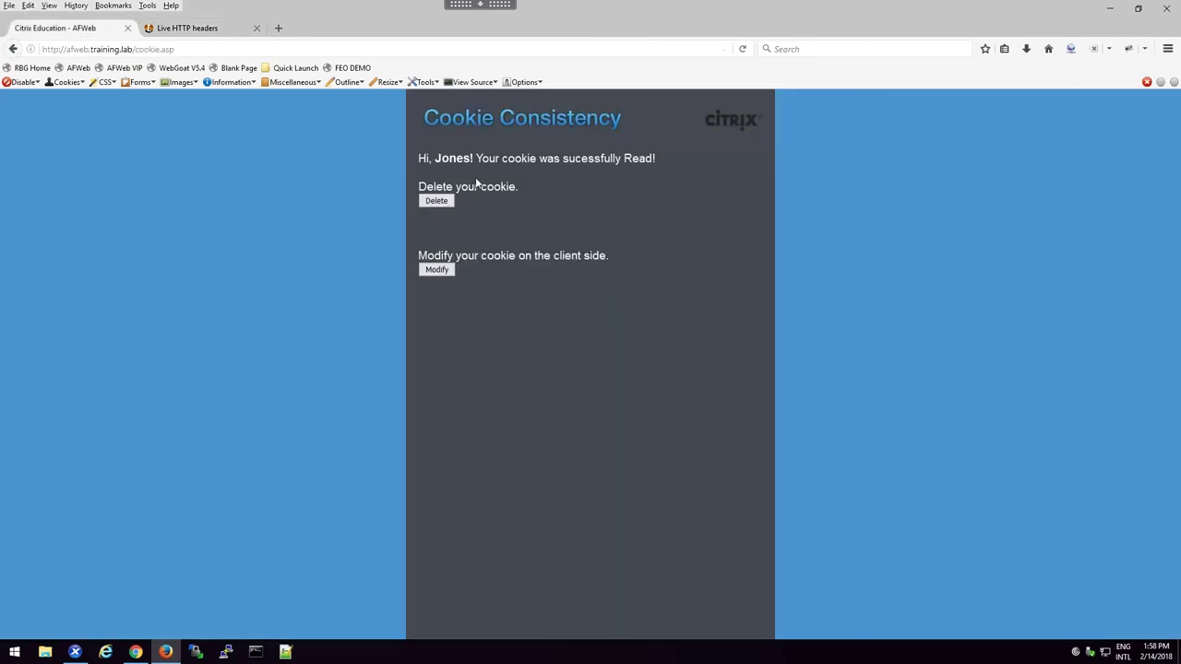
# Reload AFWeb Home, reopen the Cookie Consistency Demo, and highlight the name in its greeting
pyautogui.click(80, 69)
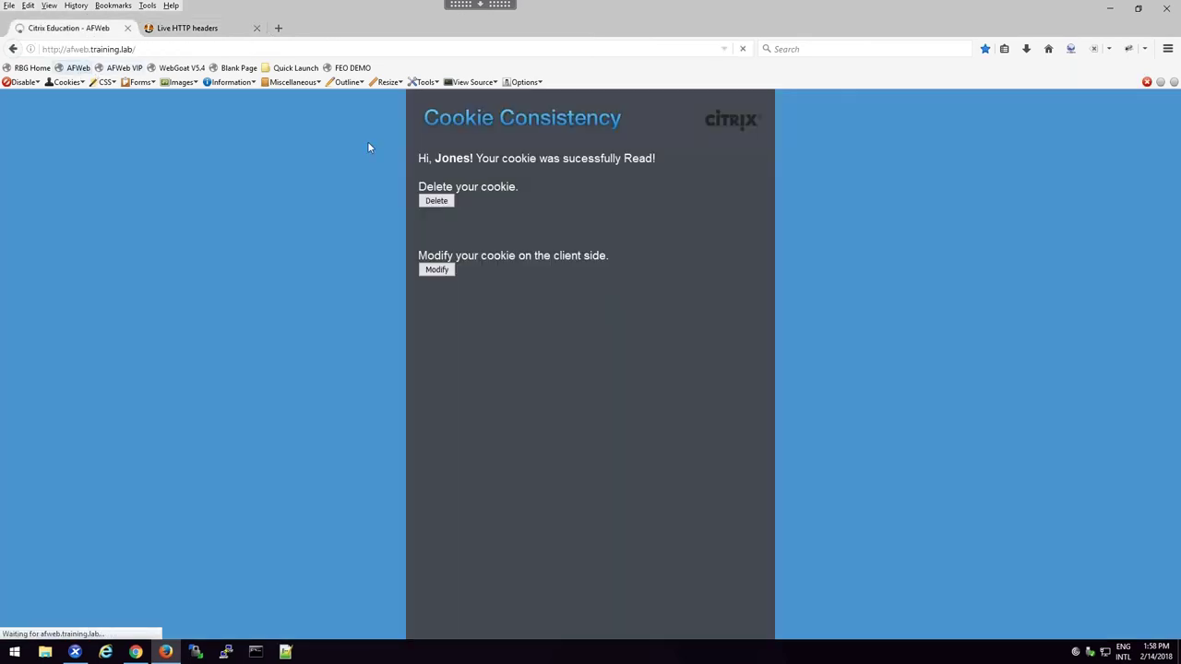
pyautogui.click(506, 298)
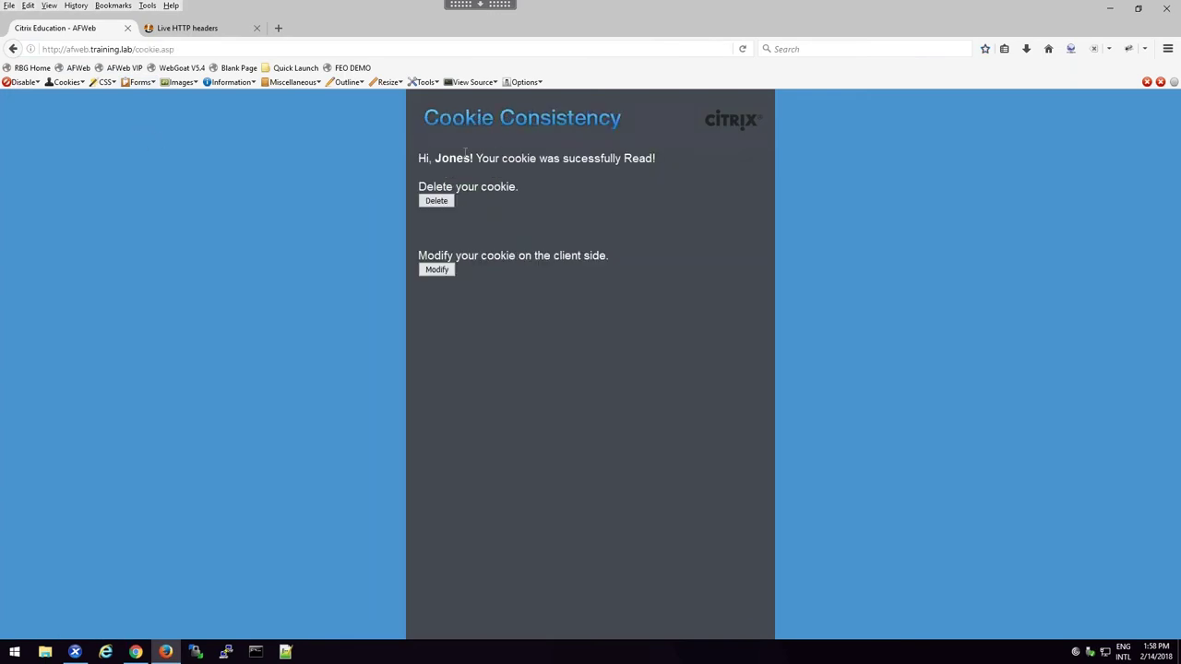
pyautogui.moveTo(432, 158); pyautogui.dragTo(499, 159)
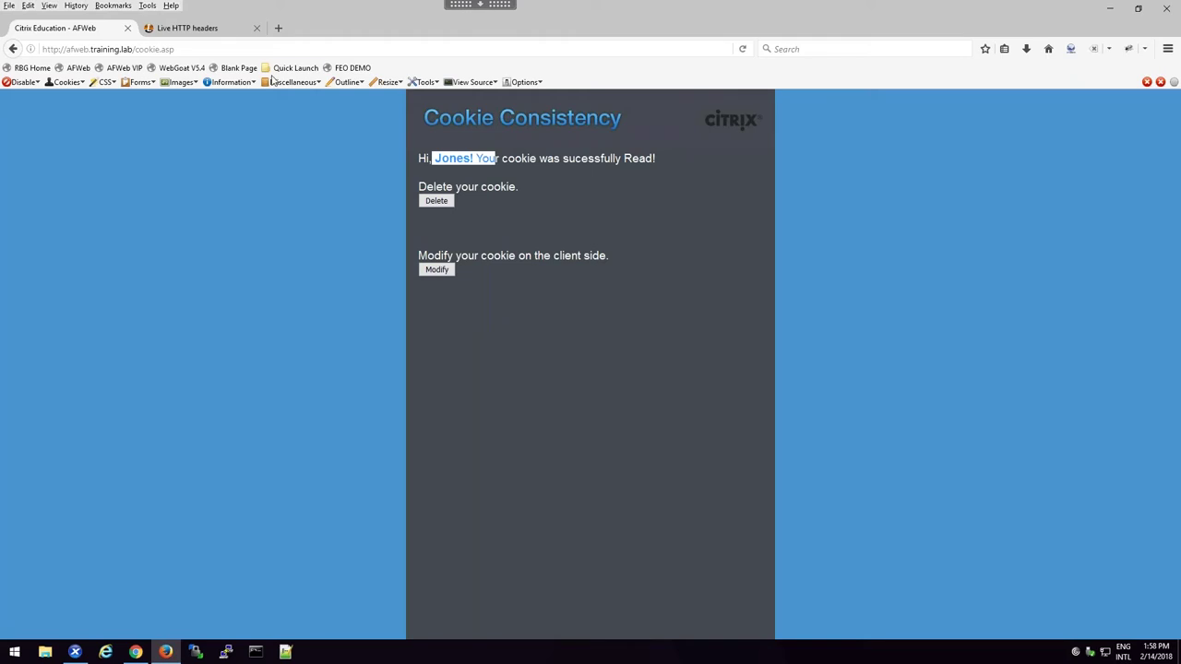
# Examine the MySiteVisitorName and NSC_ESNS cookie headers from the latest page requests in Live HTTP headers
pyautogui.click(208, 29)
pyautogui.scroll(-10, 253, 310)
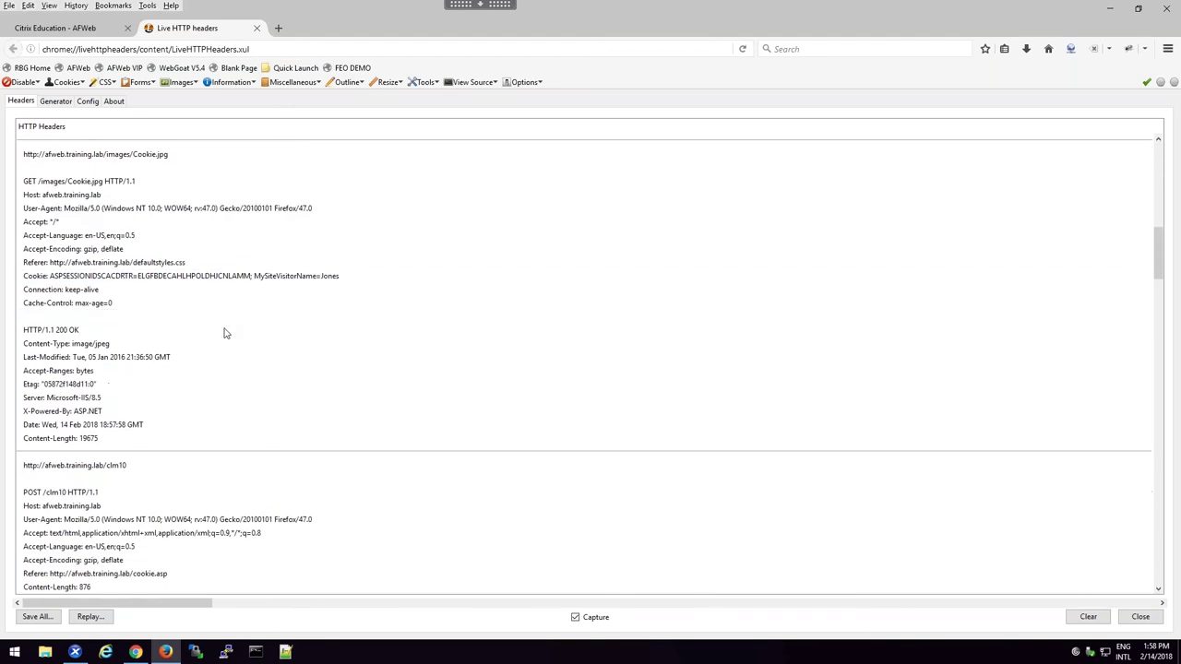
pyautogui.scroll(-5, 224, 336)
pyautogui.scroll(-15, 218, 350)
pyautogui.scroll(5, 214, 349)
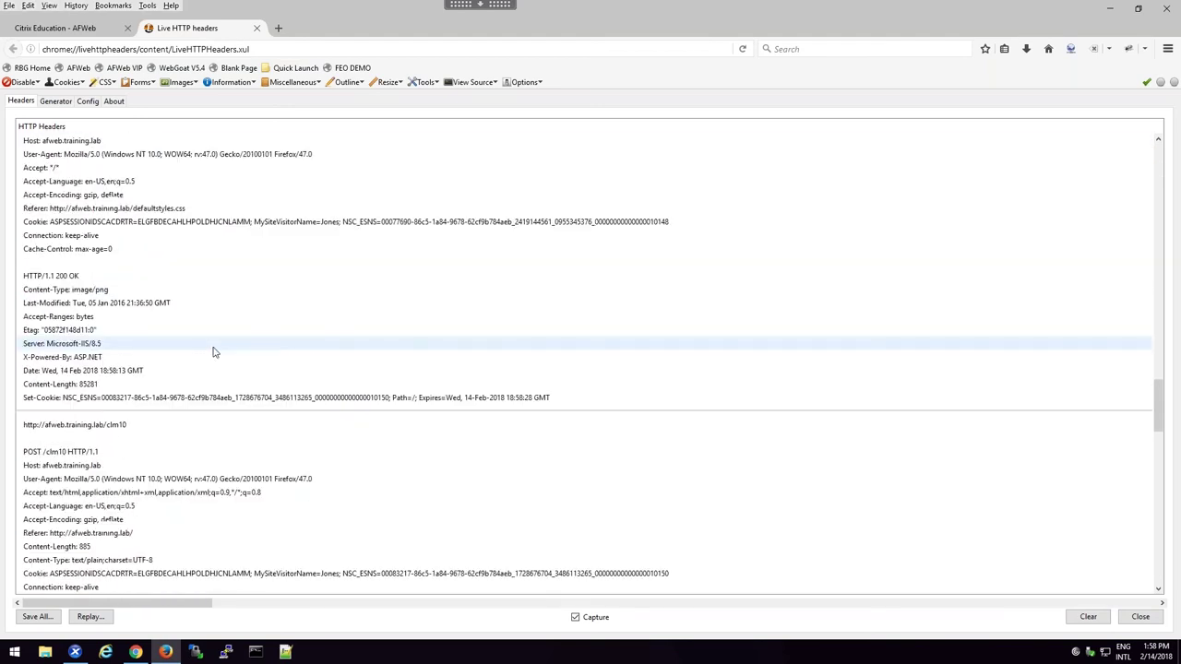
# Return to the Cookie Consistency page and view its cookie information with the Web Developer Extension
pyautogui.click(55, 28)
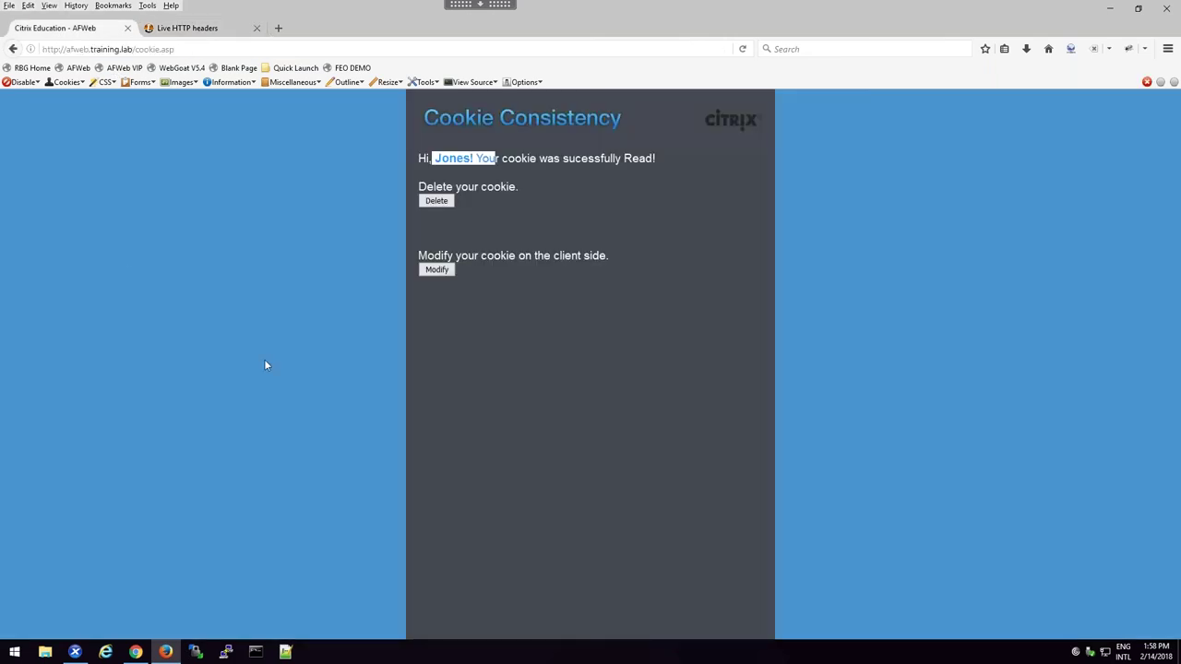
pyautogui.click(147, 6)
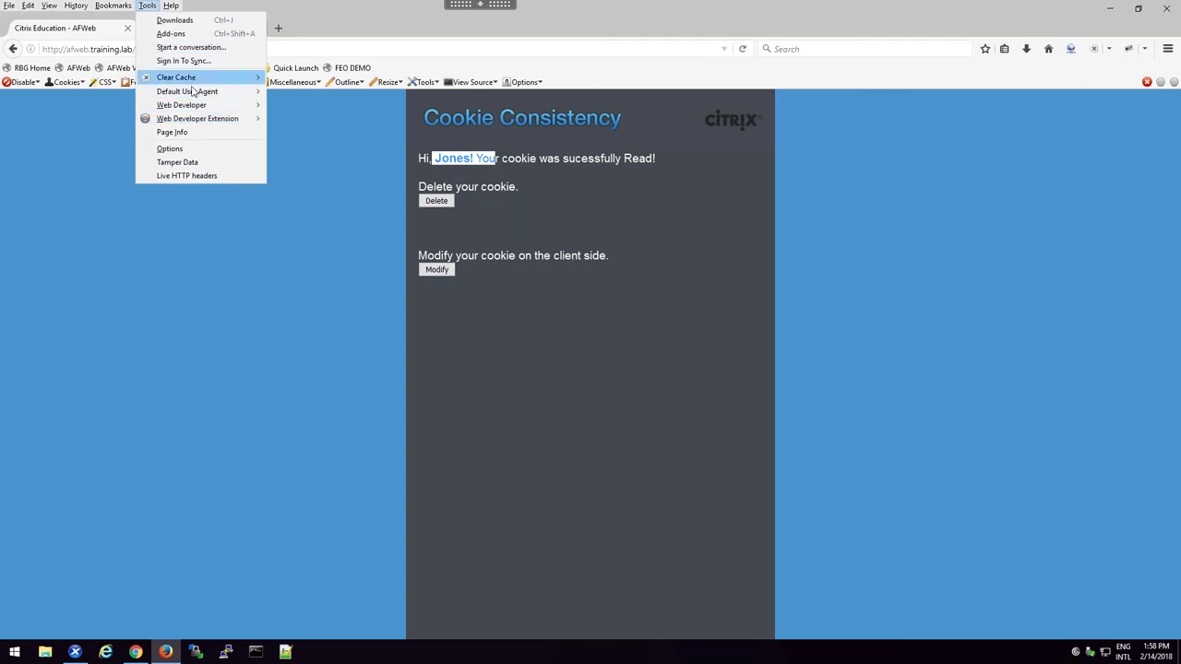
pyautogui.moveTo(190, 110)
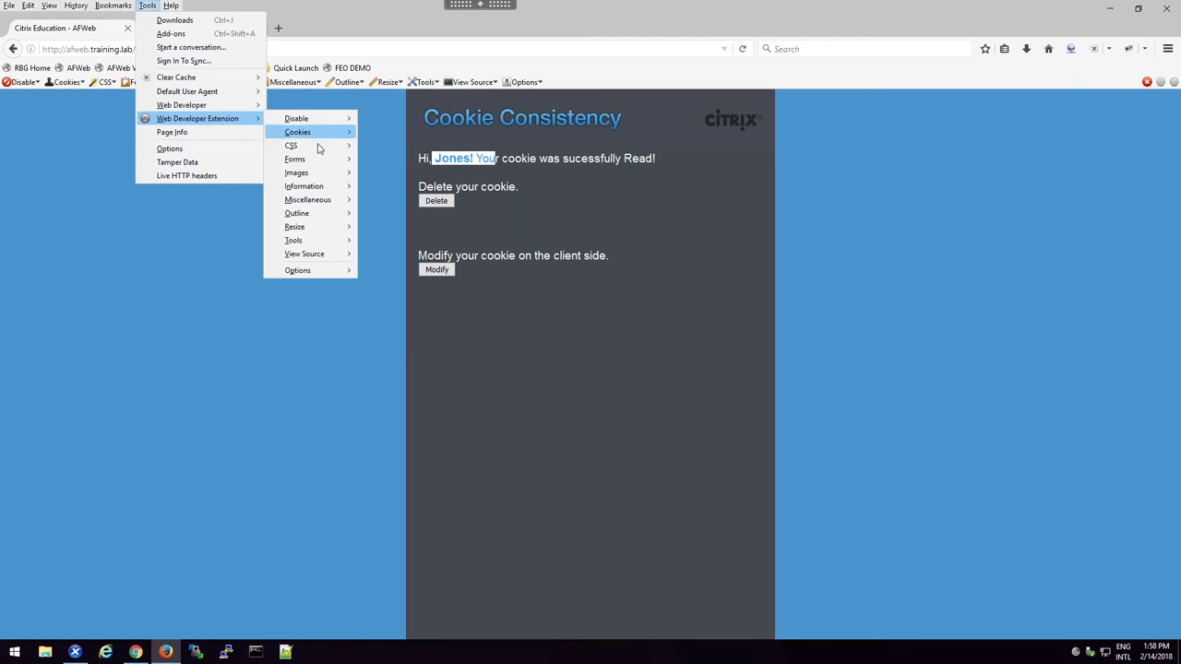
pyautogui.moveTo(319, 134)
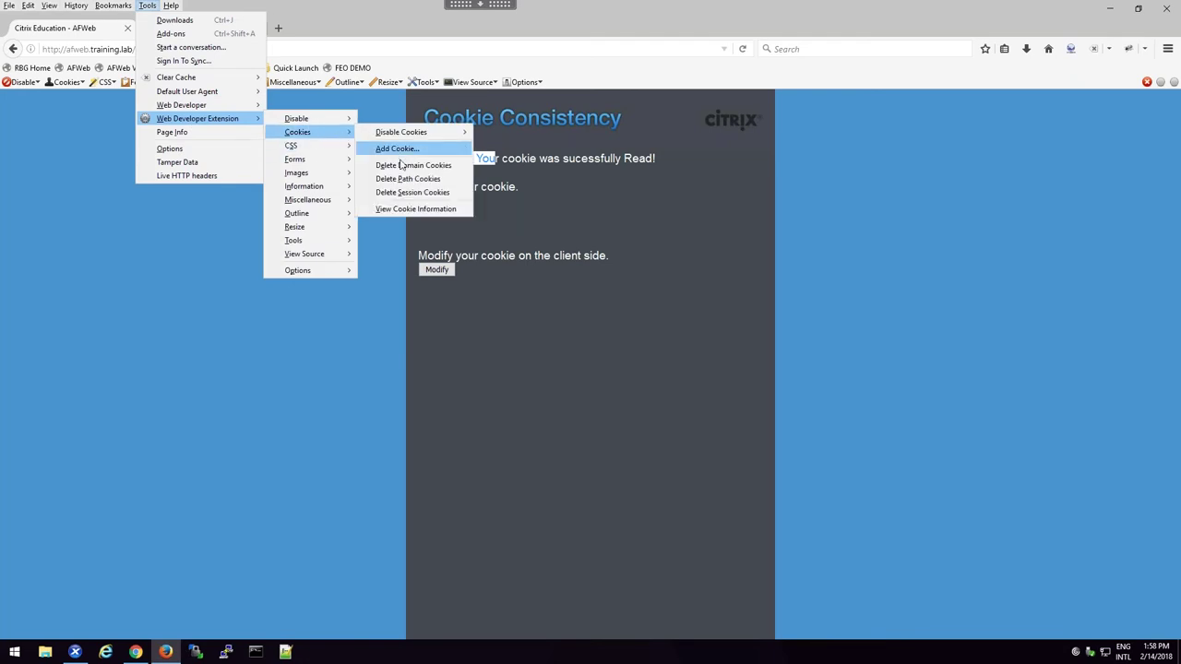
pyautogui.click(402, 209)
pyautogui.scroll(-3, 258, 268)
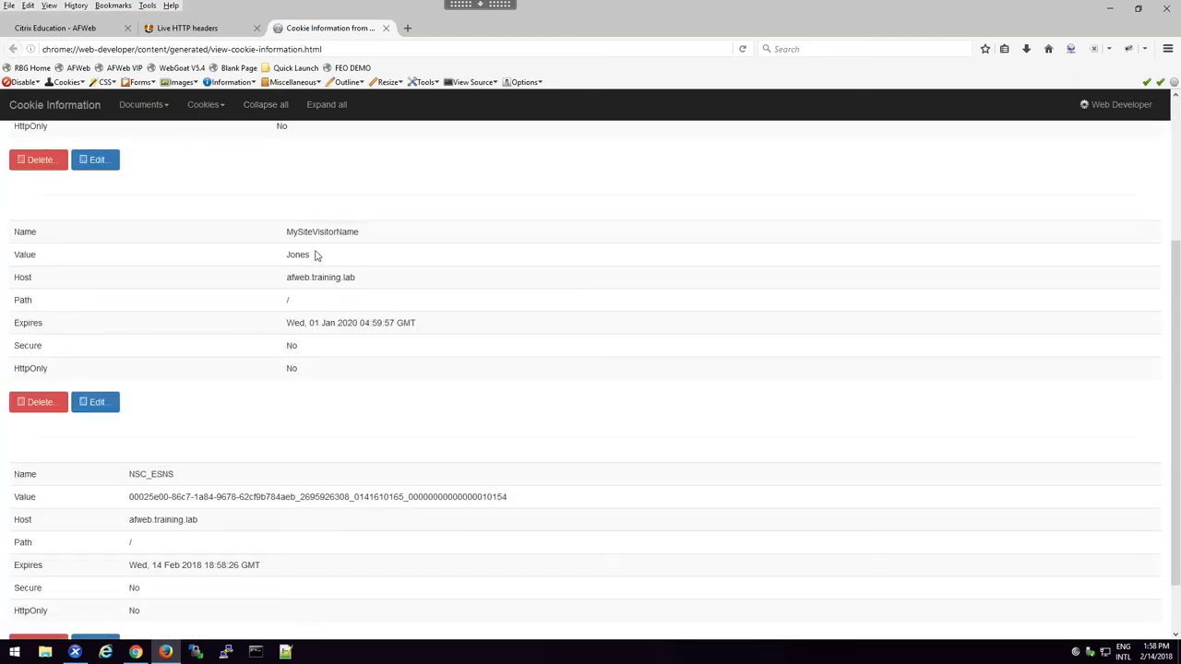
# Edit the MySiteVisitorName cookie, set its value to HACKER WAS HERE, and save it
pyautogui.doubleClick(297, 256)
pyautogui.click(84, 406)
pyautogui.moveTo(551, 197); pyautogui.dragTo(511, 198)
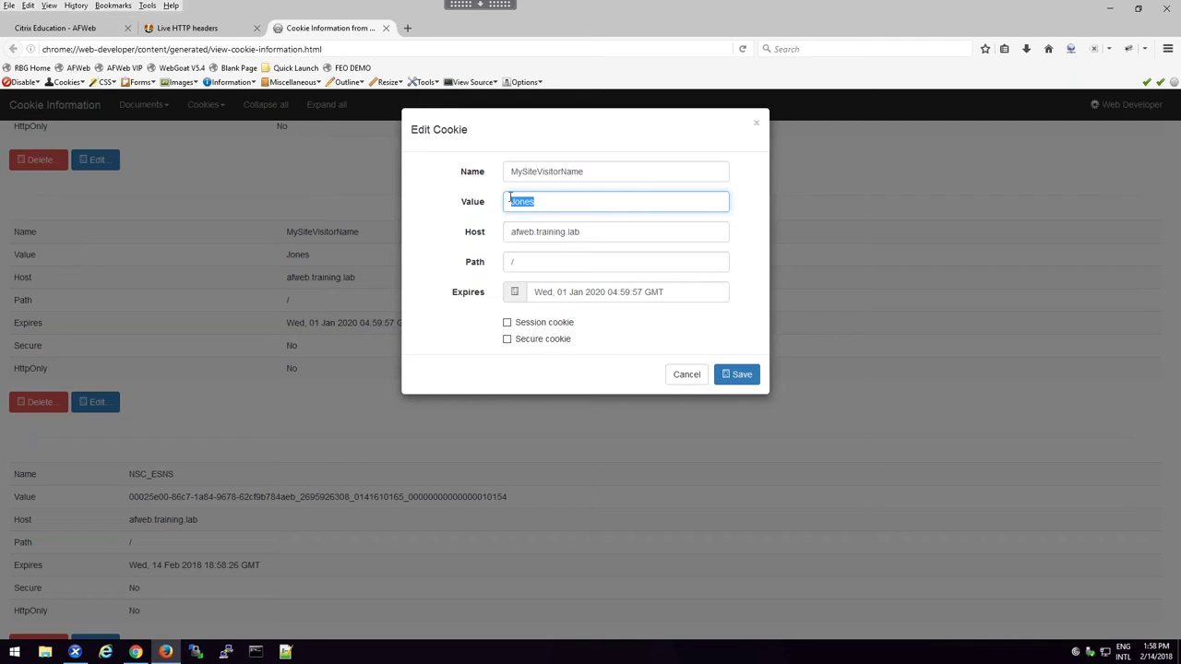
pyautogui.write('HACKER WAS HERE')
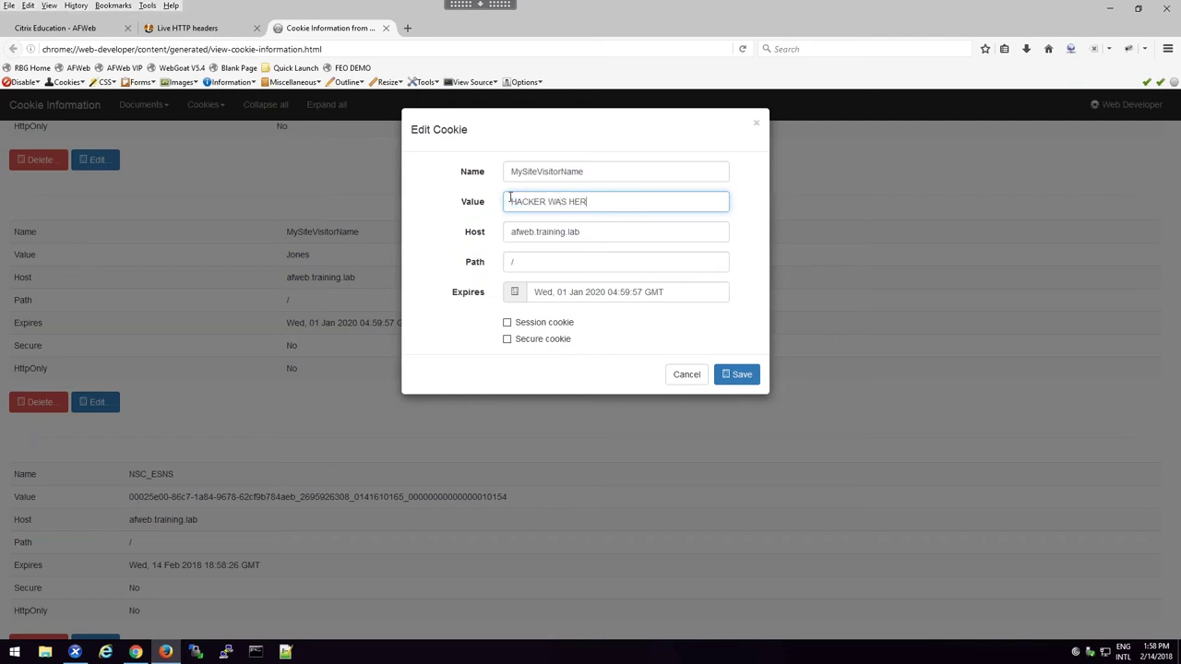
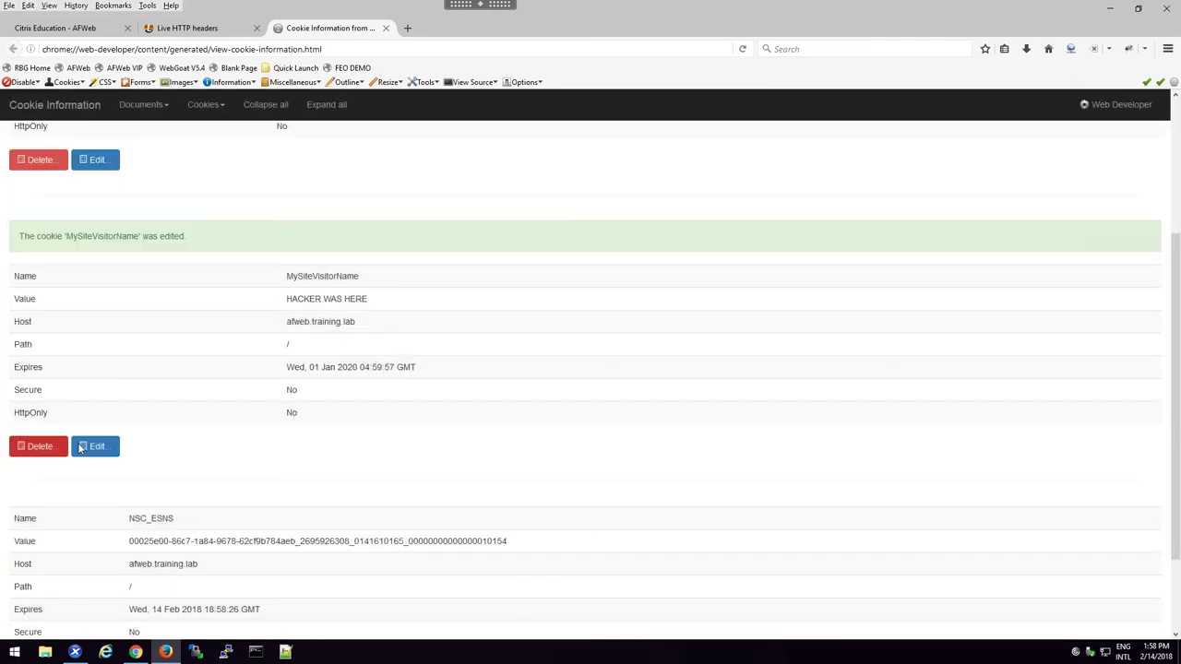
# Go back to AFWeb Home, reopen the Cookie Consistency Demo, and highlight the tampered cookie value in its greeting
pyautogui.click(79, 31)
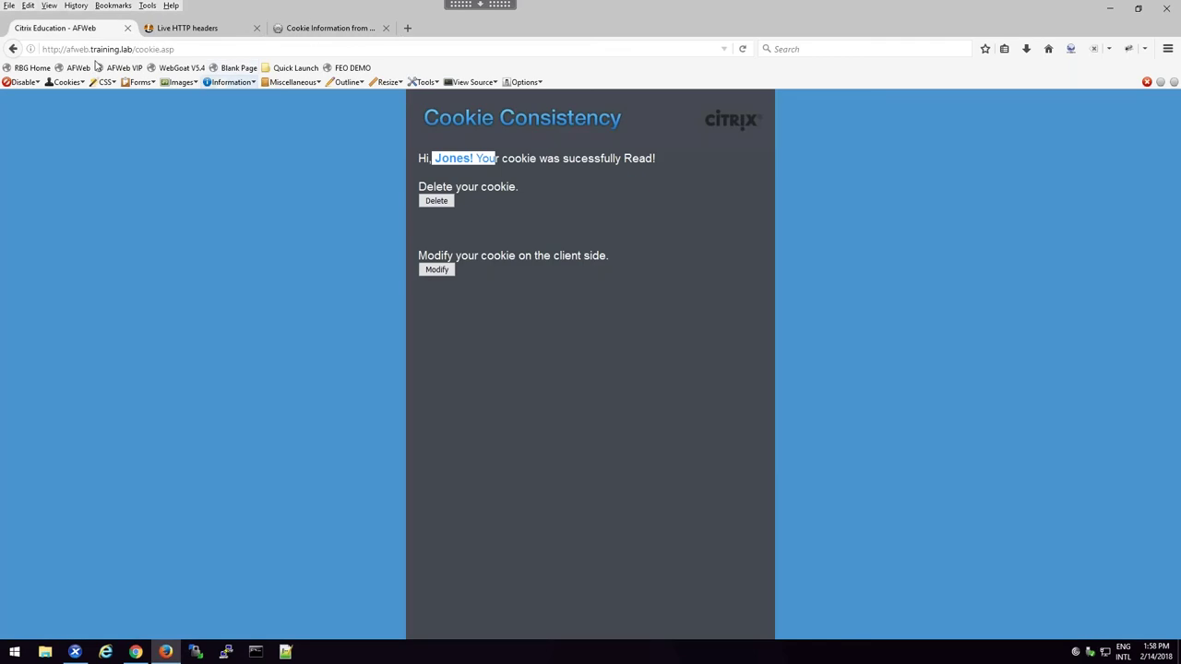
pyautogui.click(79, 67)
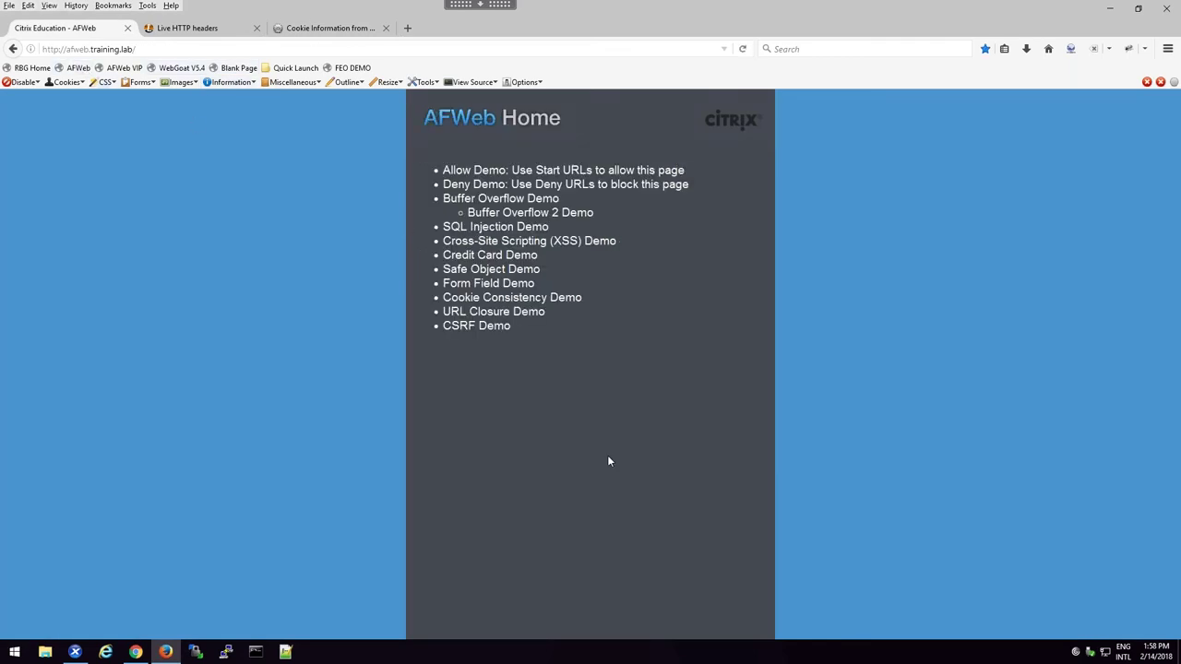
pyautogui.click(474, 298)
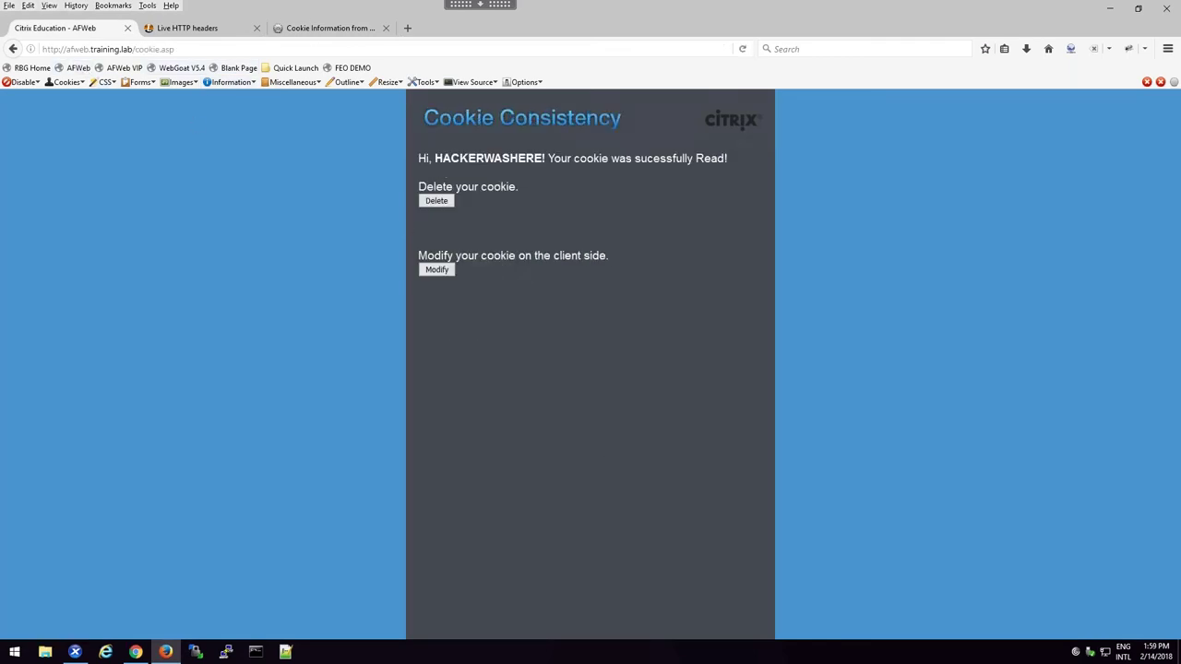
pyautogui.moveTo(434, 159); pyautogui.dragTo(544, 159)
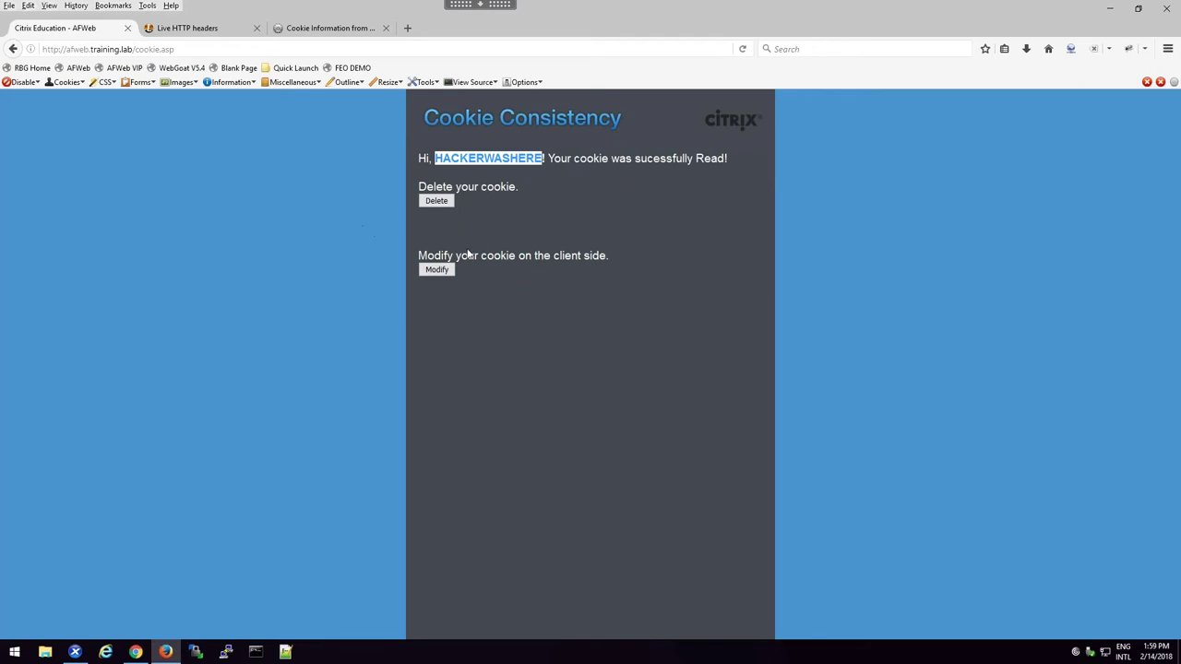
# Open the Credit Card Demo from AFWeb Home and highlight the valid01 Visa entry
pyautogui.click(81, 69)
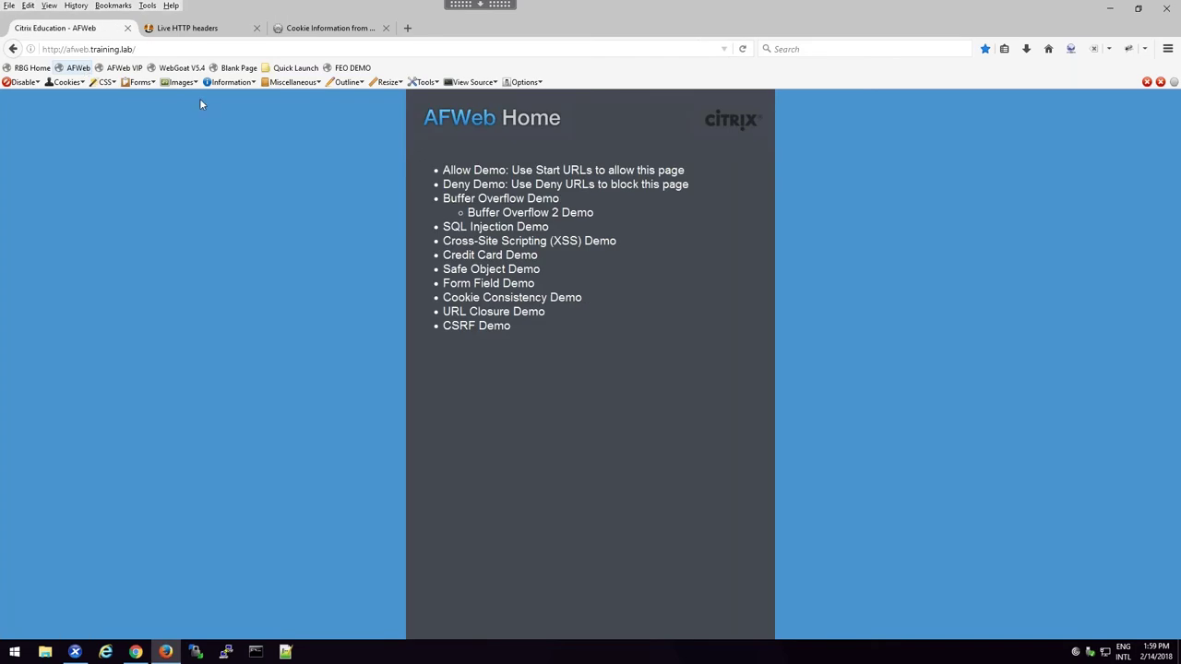
pyautogui.click(471, 255)
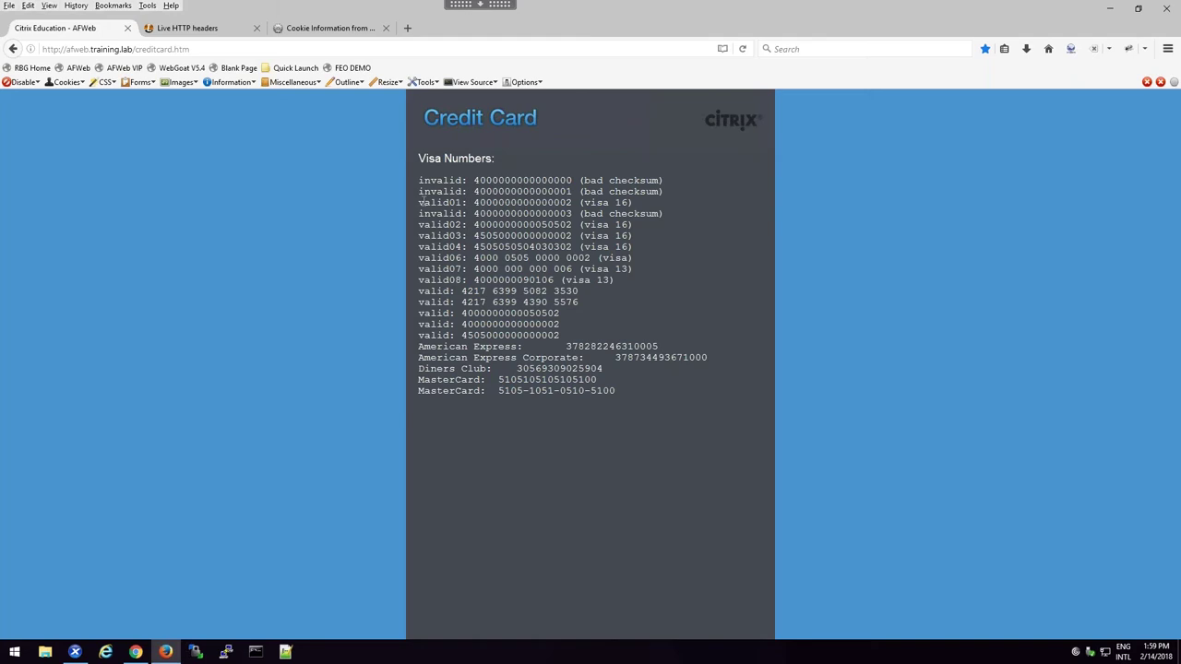
pyautogui.moveTo(421, 201); pyautogui.dragTo(633, 202)
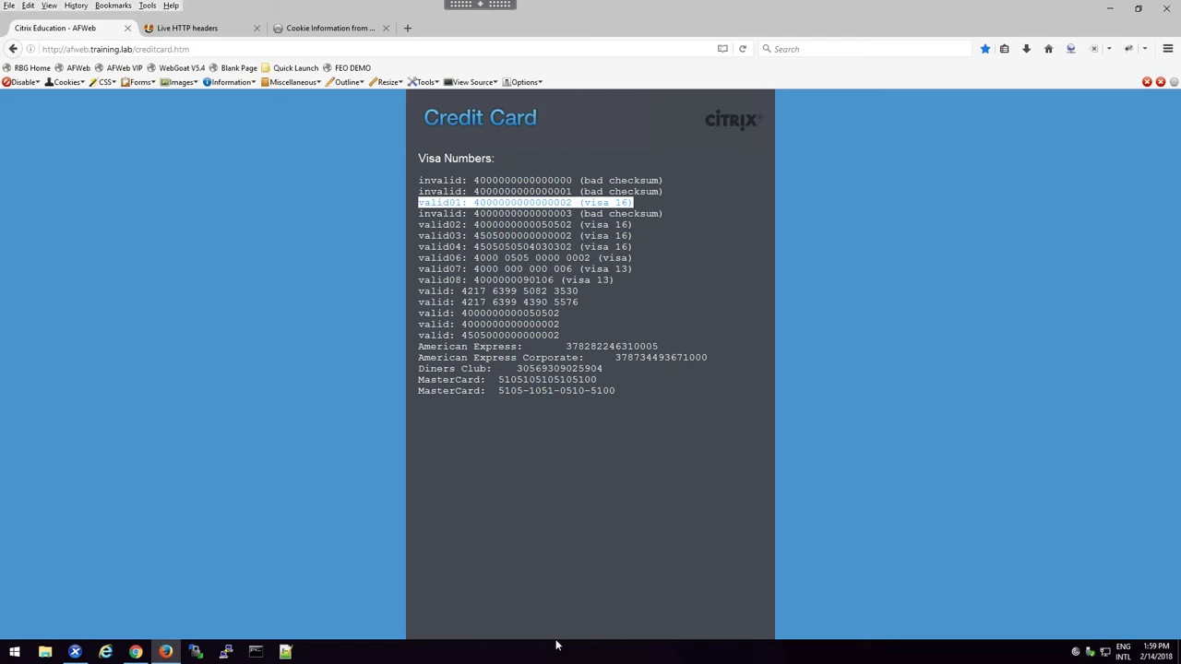
# Switch to NetScaler VPX in Chrome, enable the Application Firewall feature and open its firewall policies
pyautogui.click(136, 652)
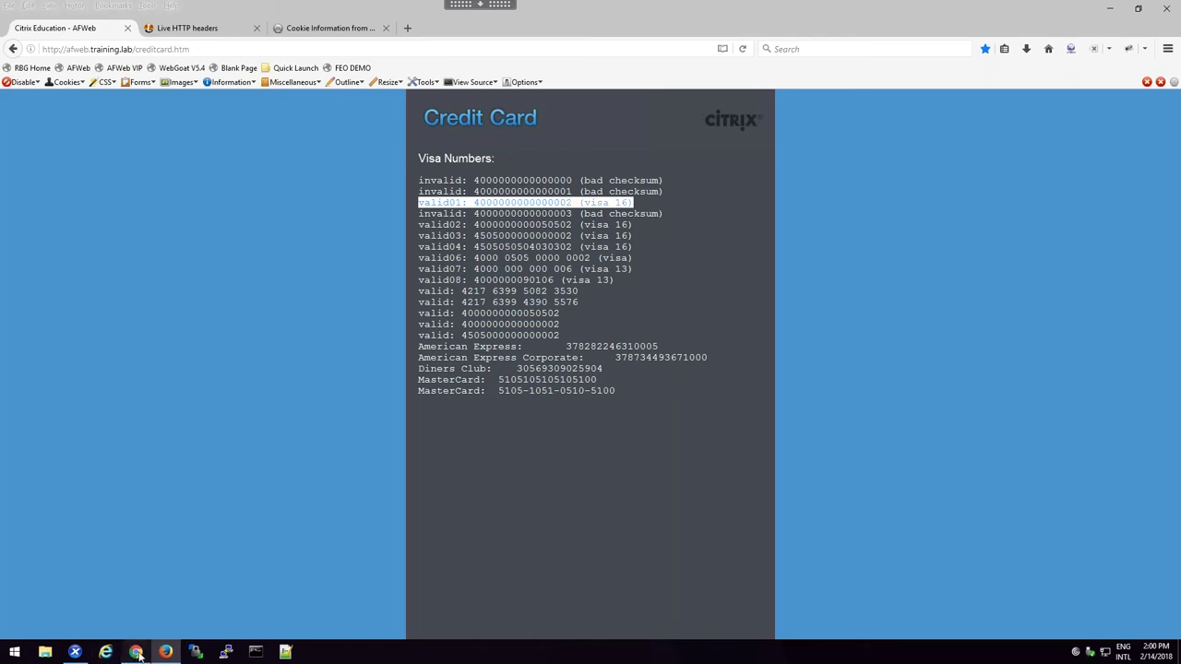
pyautogui.click(59, 276)
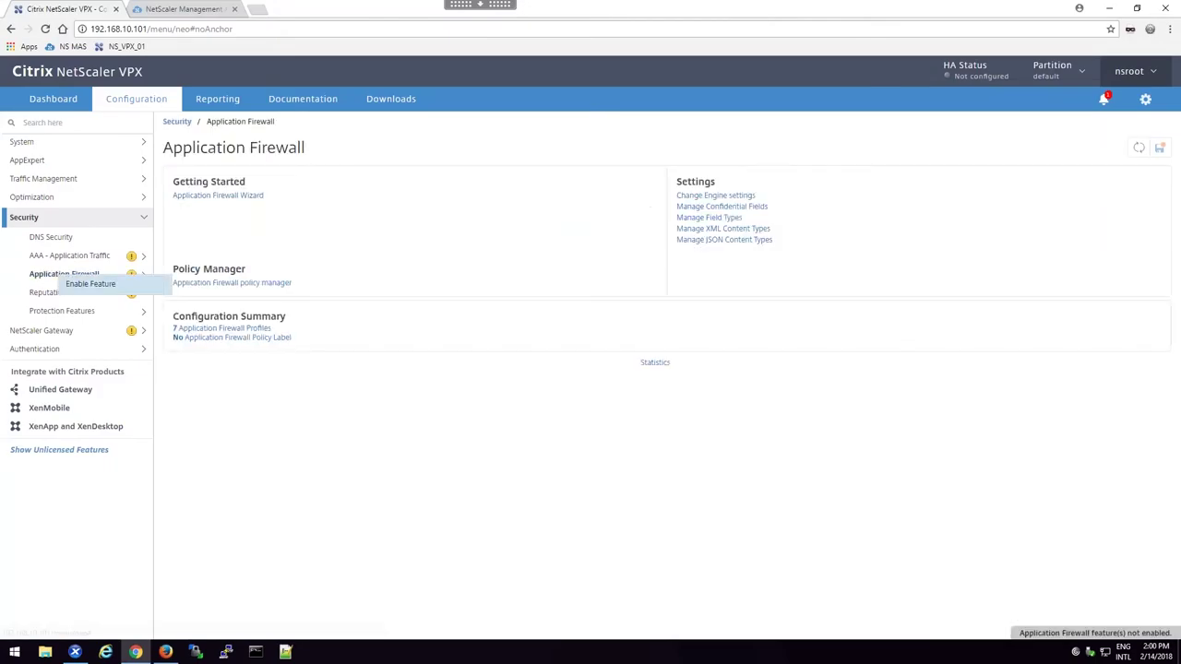
pyautogui.click(93, 279)
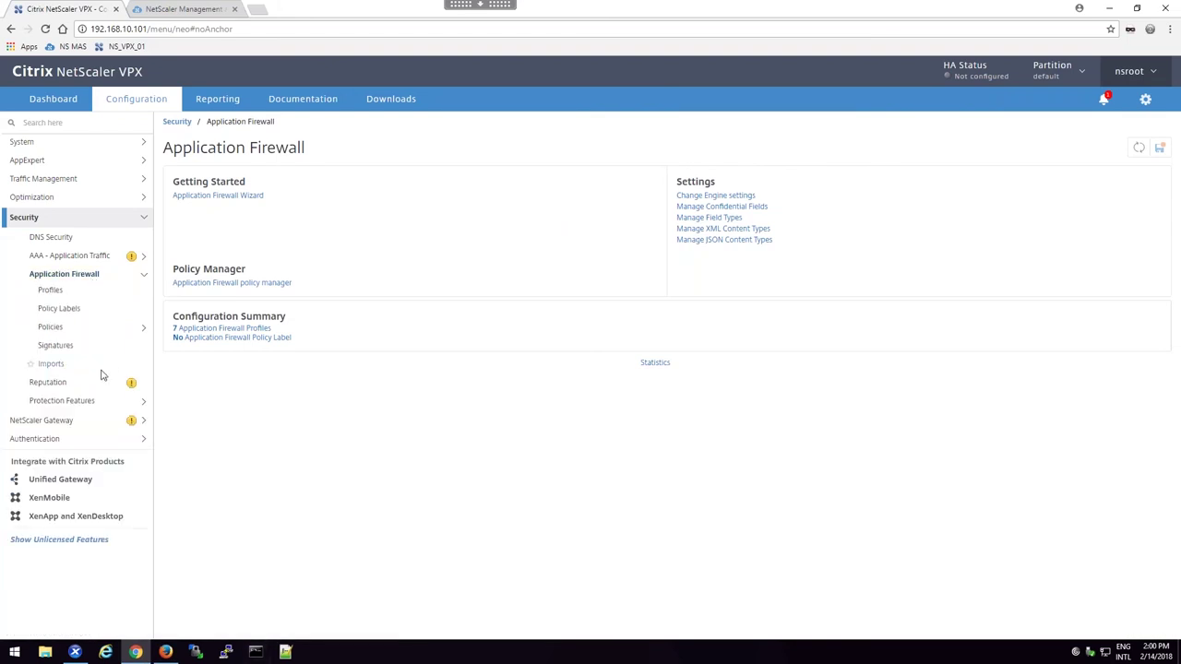
pyautogui.click(44, 330)
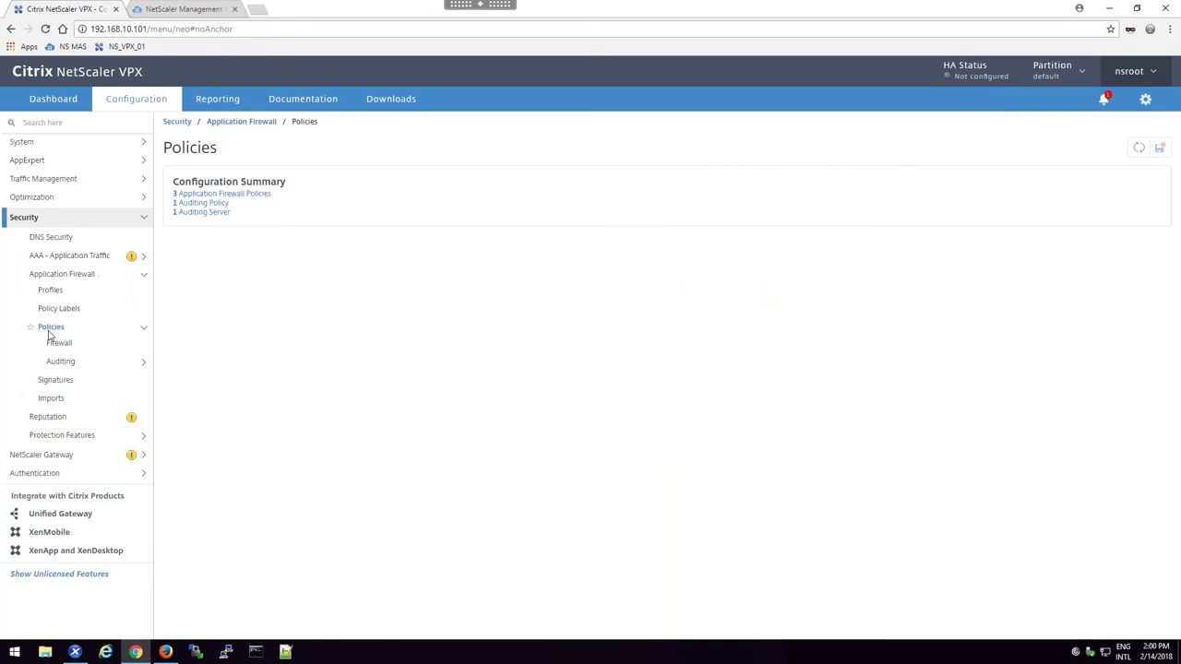
pyautogui.click(58, 347)
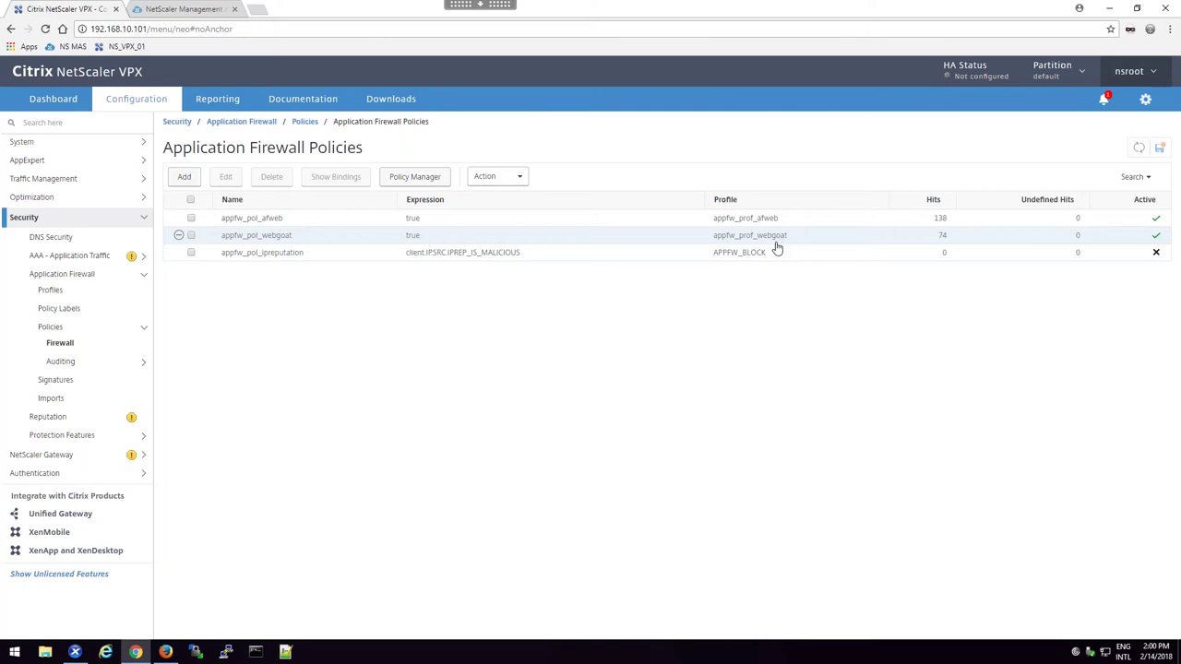
# Switch back to Firefox and close the Live HTTP headers and Cookie Information pages
pyautogui.click(165, 652)
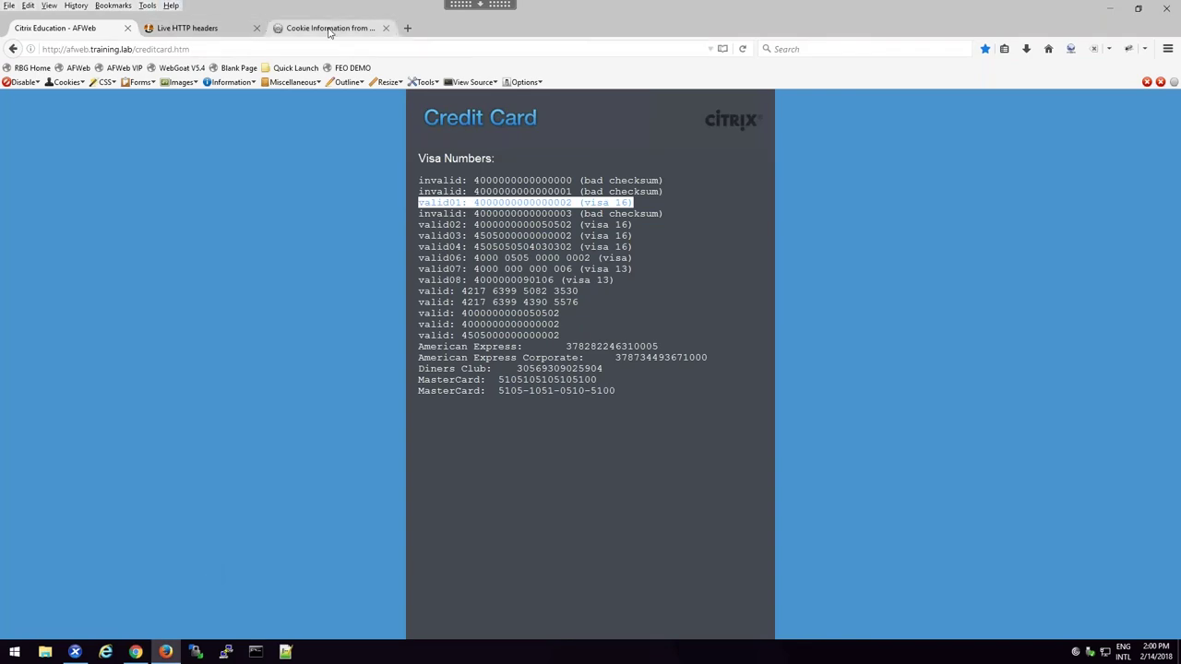
pyautogui.click(257, 29)
pyautogui.click(256, 29)
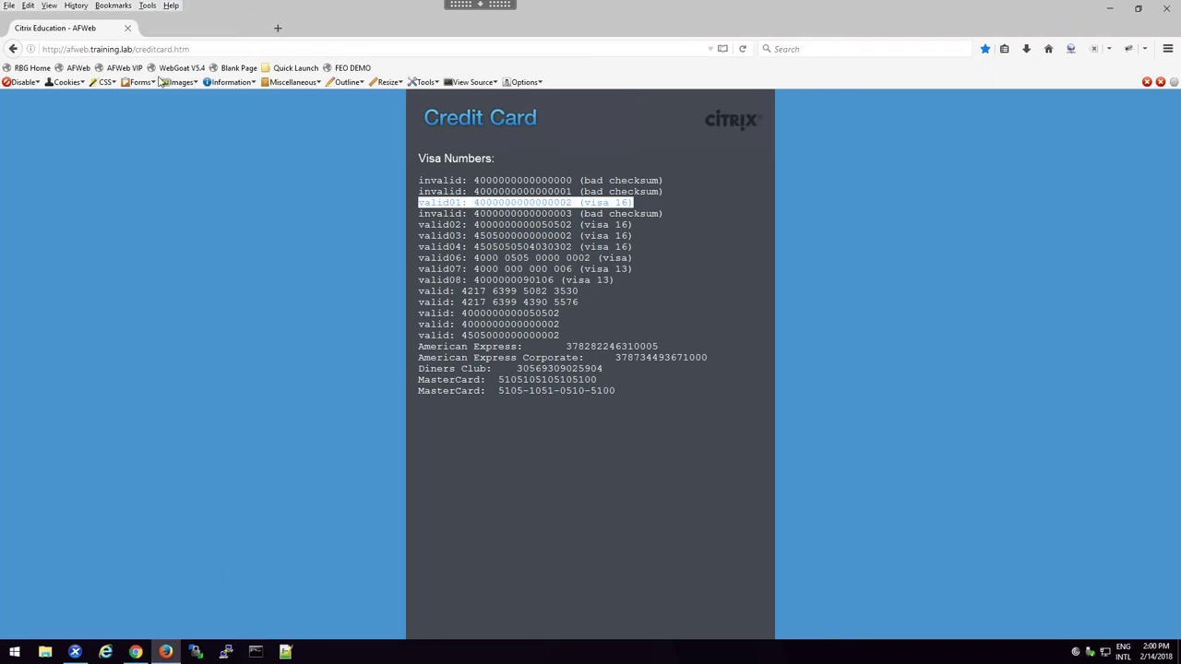
# Open WebGoat V5.4, sign in with the guest account's user name and password, and start the application
pyautogui.click(181, 67)
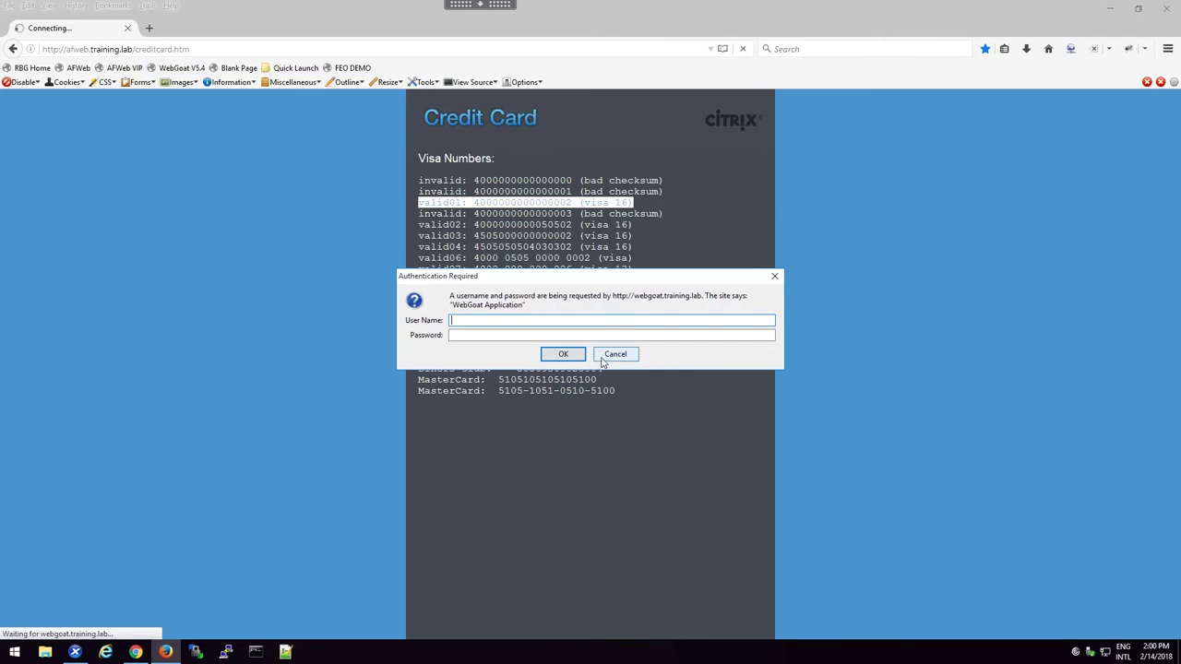
pyautogui.write('guest')
pyautogui.press('Tab')
pyautogui.write('guest')
pyautogui.press('Return')
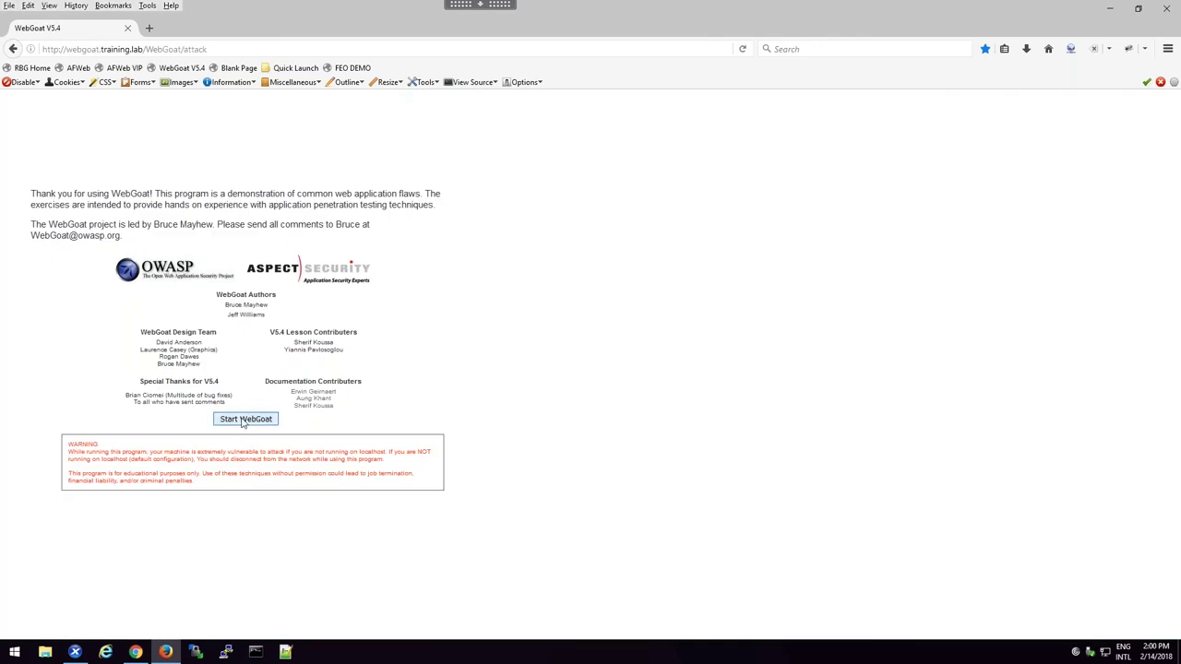
pyautogui.click(245, 421)
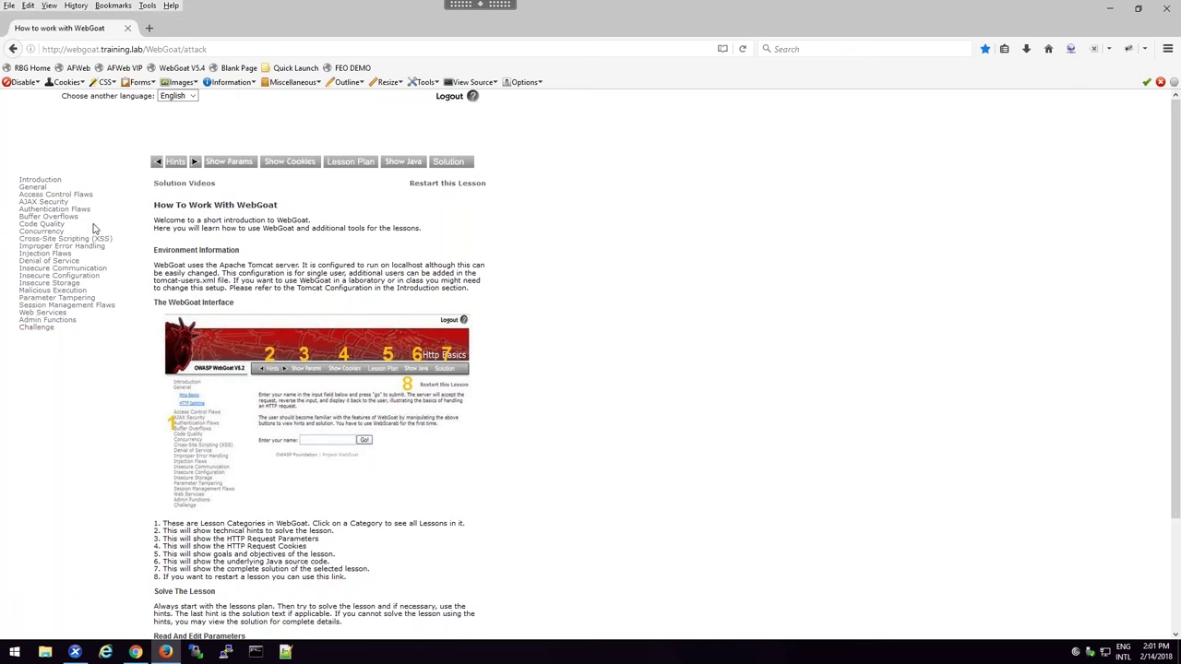
# Load AFWeb Home again, switch to NetScaler VPX in Chrome, and open the appfw_prof_afweb Application Firewall profile
pyautogui.click(81, 68)
pyautogui.click(136, 651)
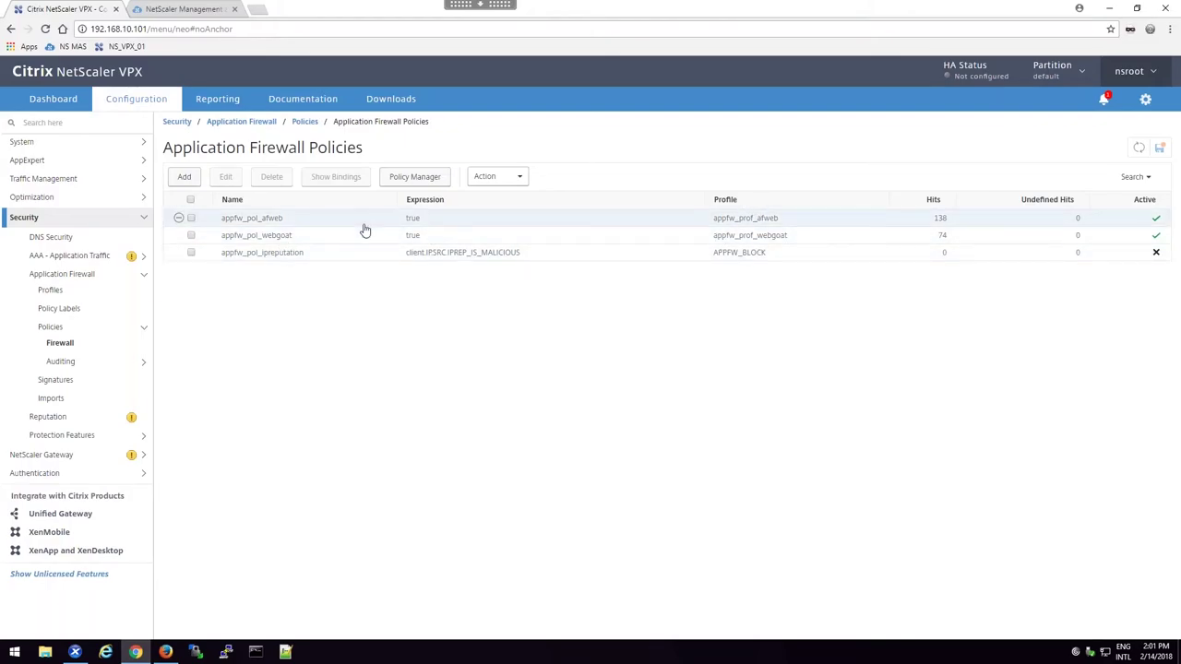
pyautogui.click(51, 292)
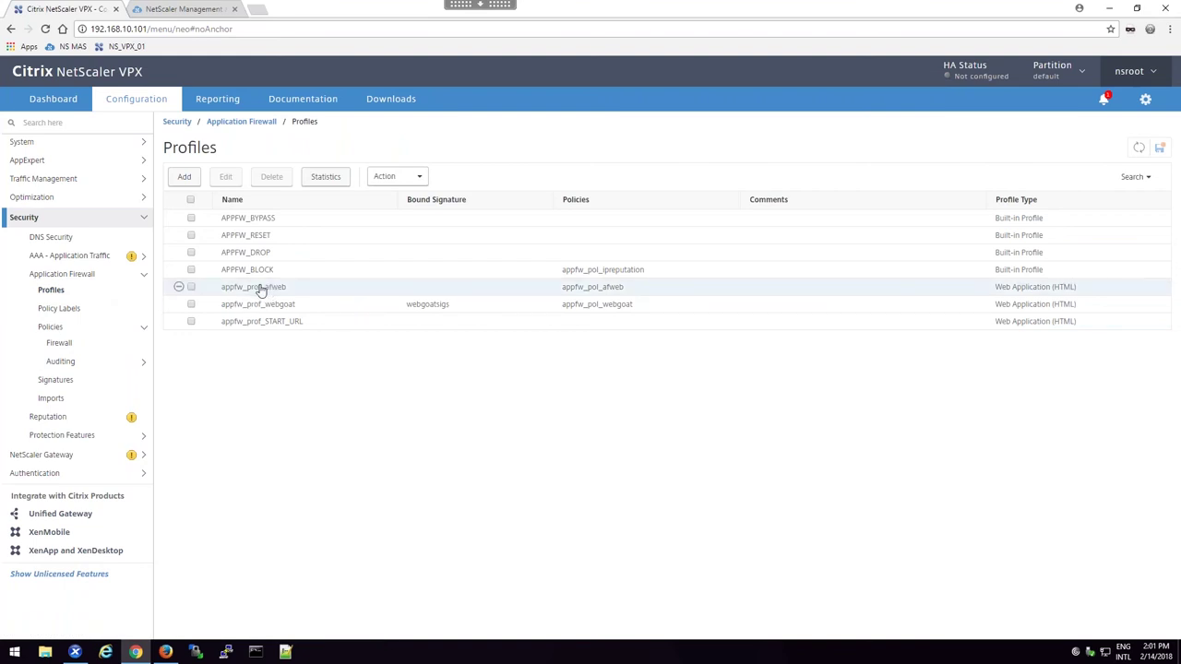
pyautogui.doubleClick(622, 292)
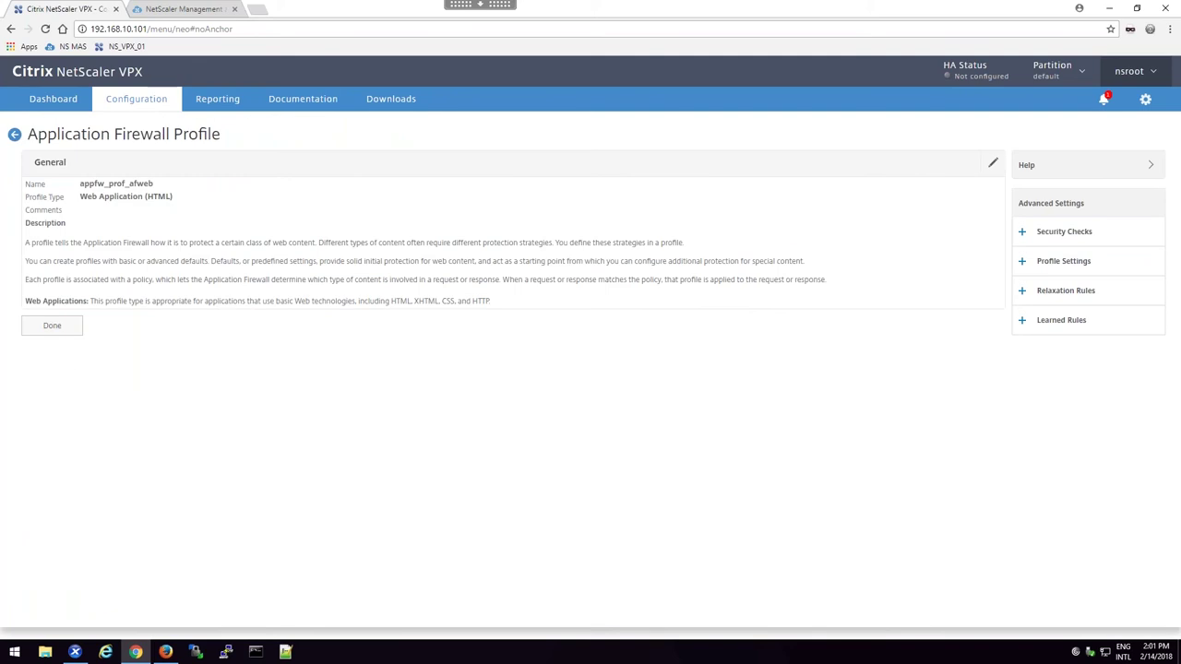
# Review the HTML error redirect URL in the profile's Profile Settings, accept the settings and close the section
pyautogui.click(1063, 263)
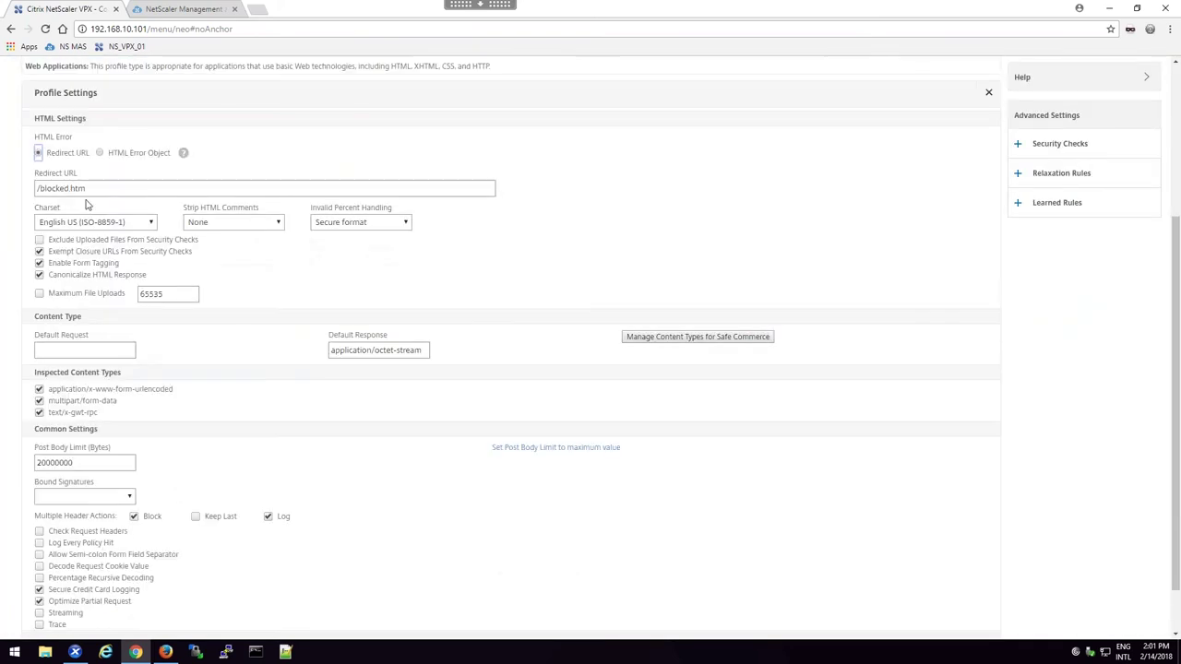
pyautogui.moveTo(94, 189); pyautogui.dragTo(36, 189)
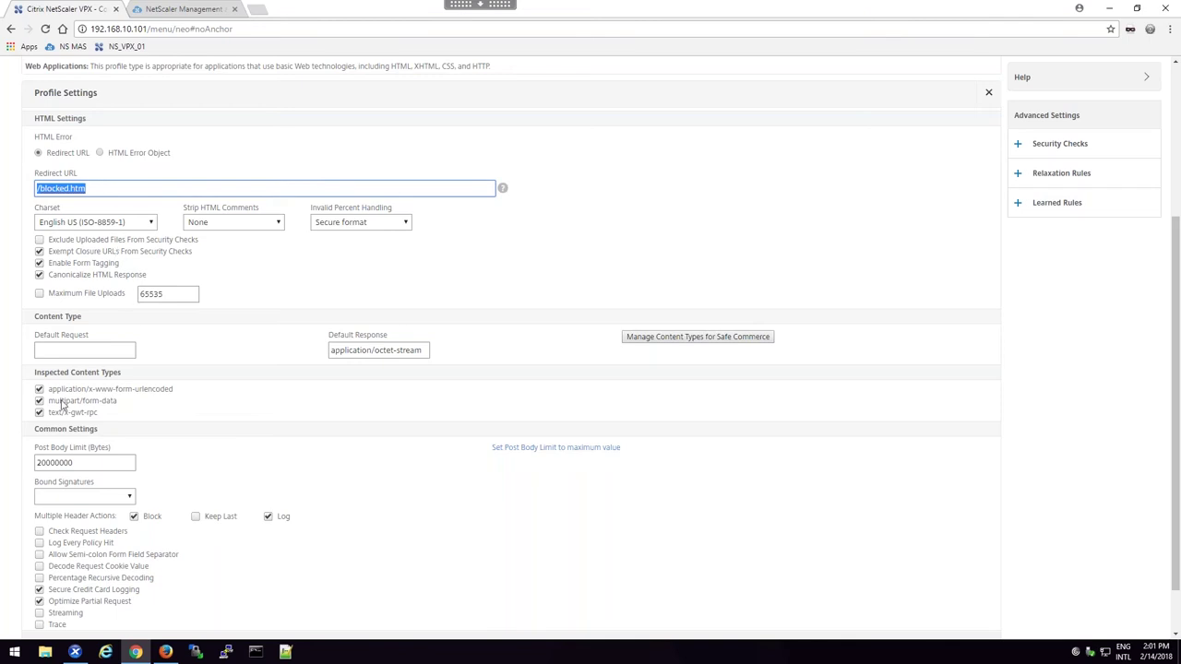
pyautogui.scroll(-1, 48, 553)
pyautogui.click(43, 592)
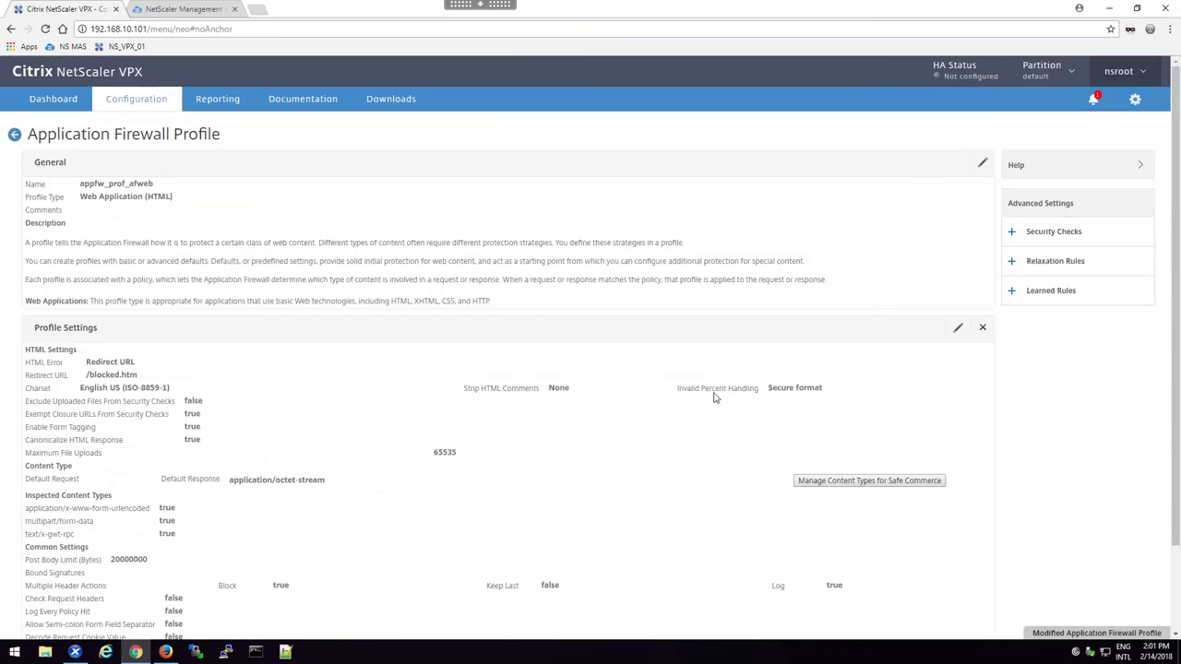
pyautogui.click(982, 327)
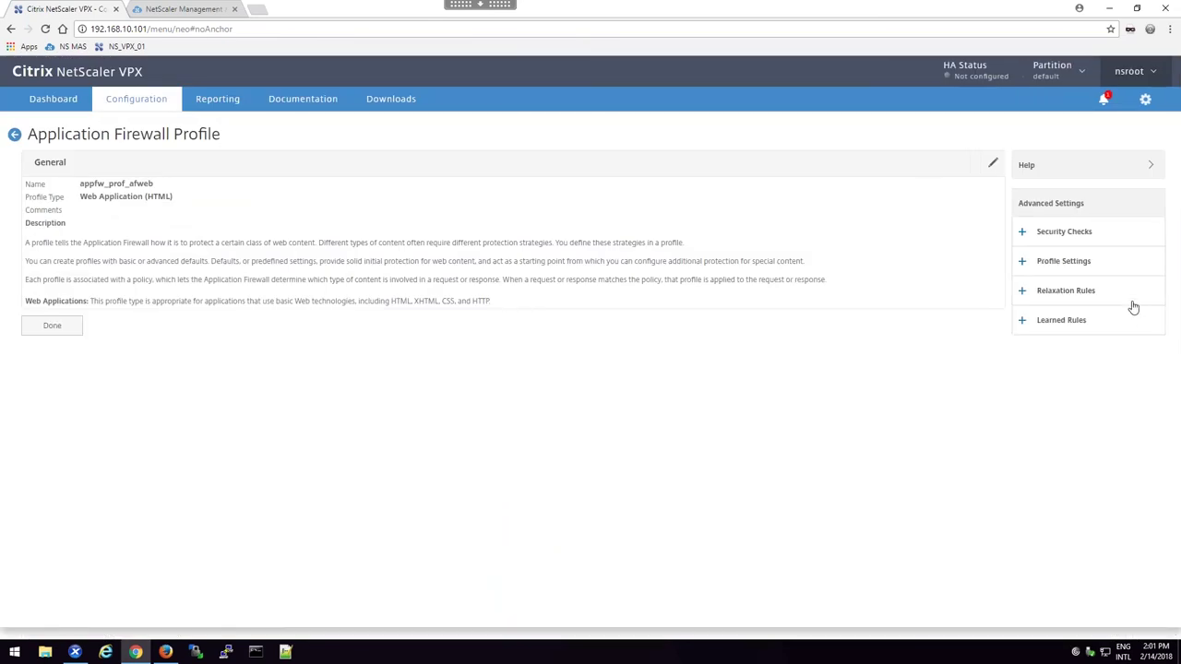
# Open the Security Checks of appfw_prof_afweb to examine which checks block, log, collect stats and learn
pyautogui.click(1065, 231)
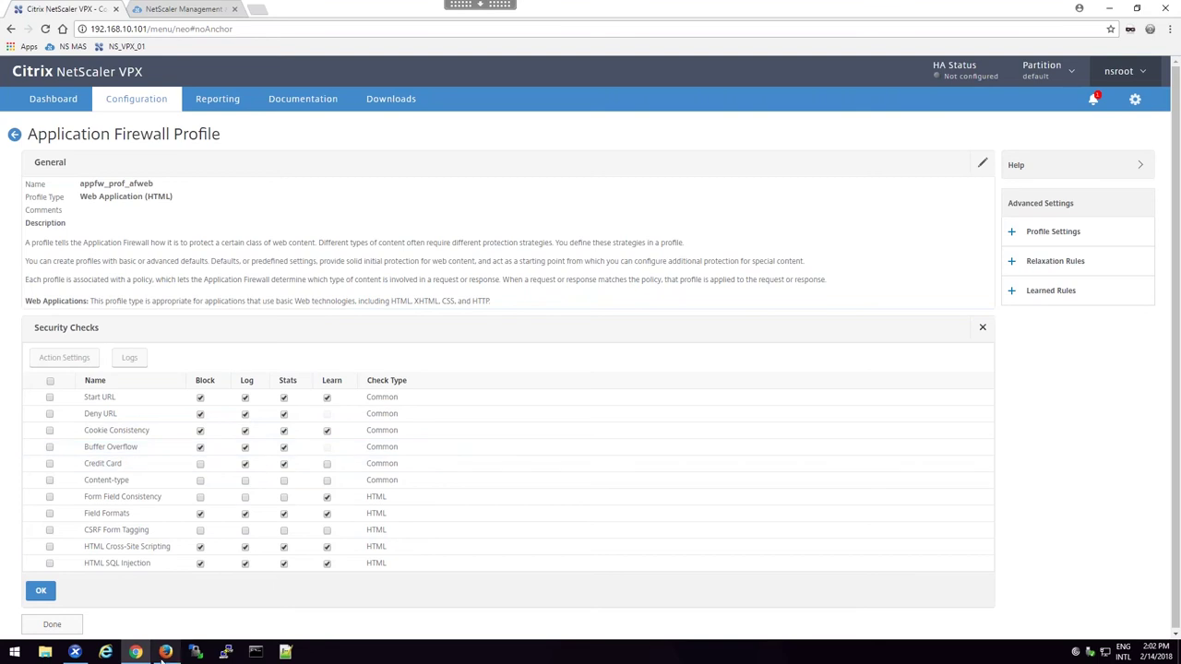
# Accept the Security Checks of appfw_prof_afweb, close the section and finish editing the profile
pyautogui.click(41, 590)
pyautogui.click(72, 595)
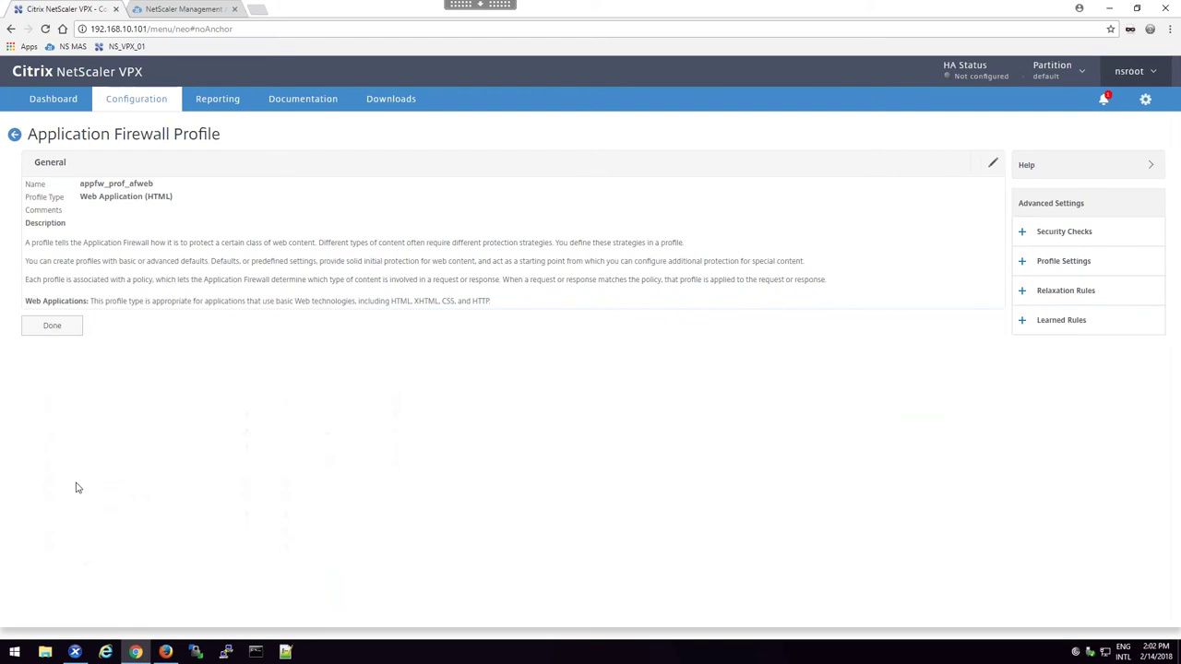
pyautogui.click(73, 322)
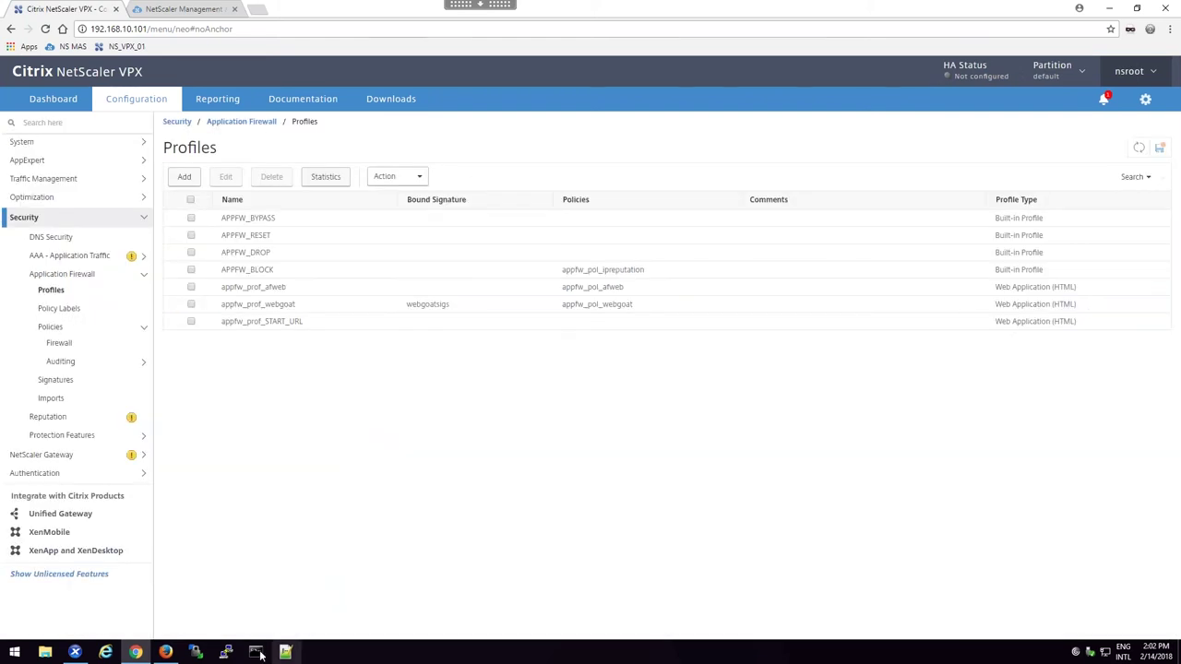
# Switch to AFWeb in Firefox and test the Buffer Overflow Demo twice from AFWeb Home against the firewall
pyautogui.click(166, 652)
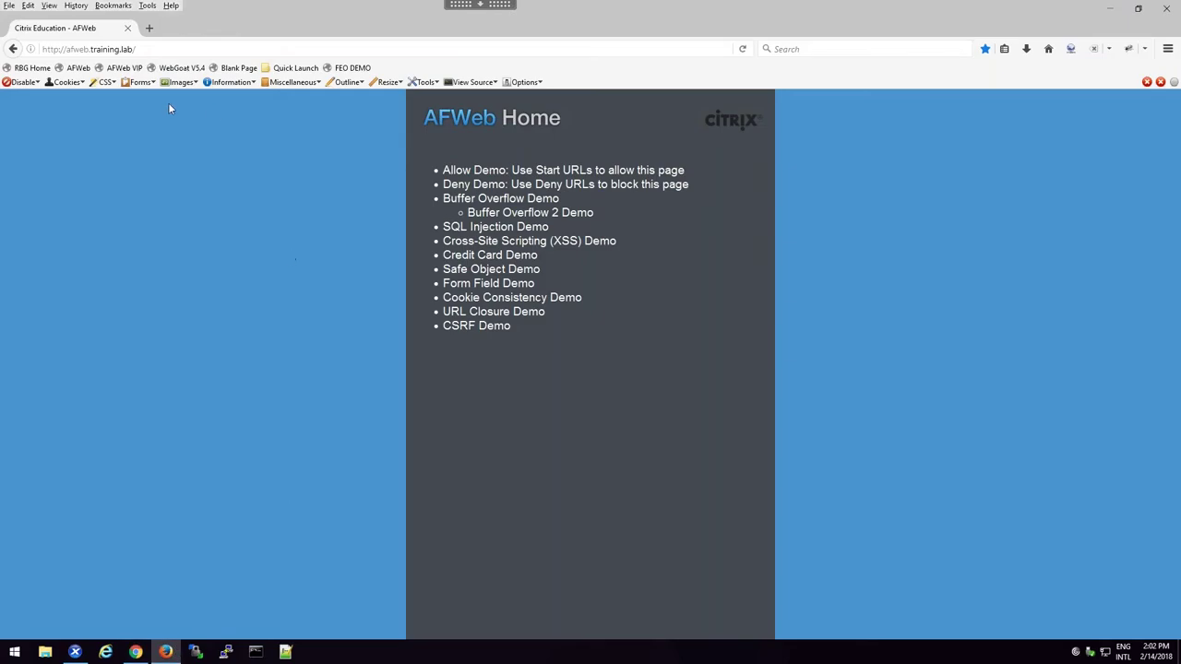
pyautogui.click(86, 70)
pyautogui.click(478, 330)
pyautogui.click(461, 189)
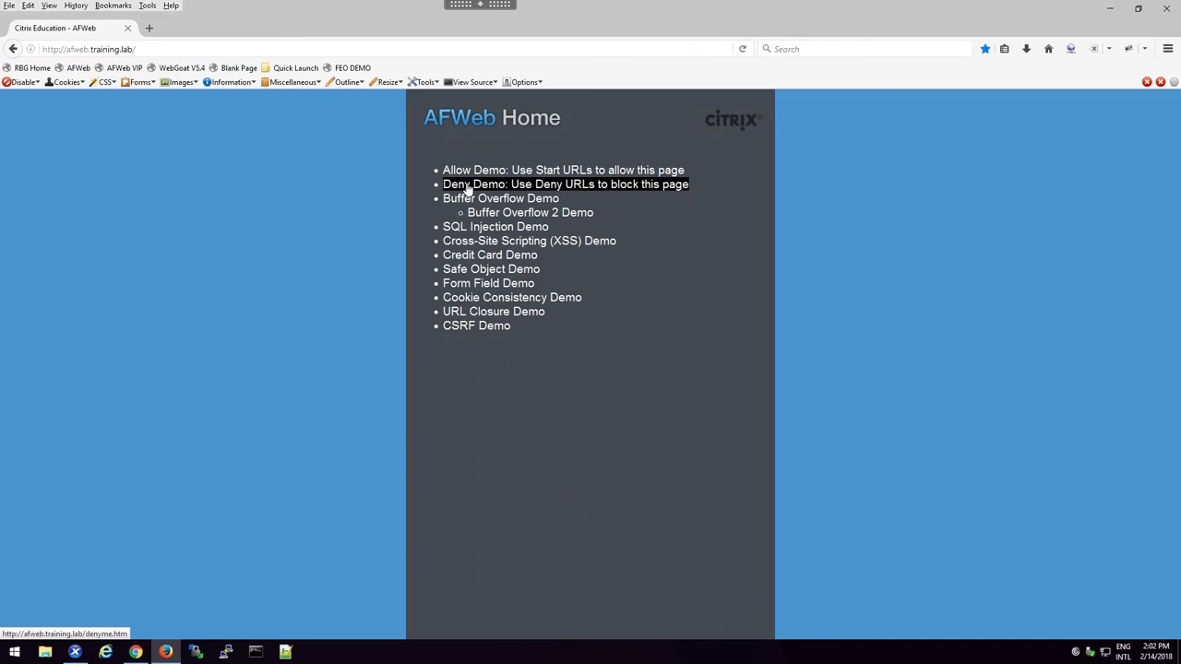
pyautogui.click(470, 200)
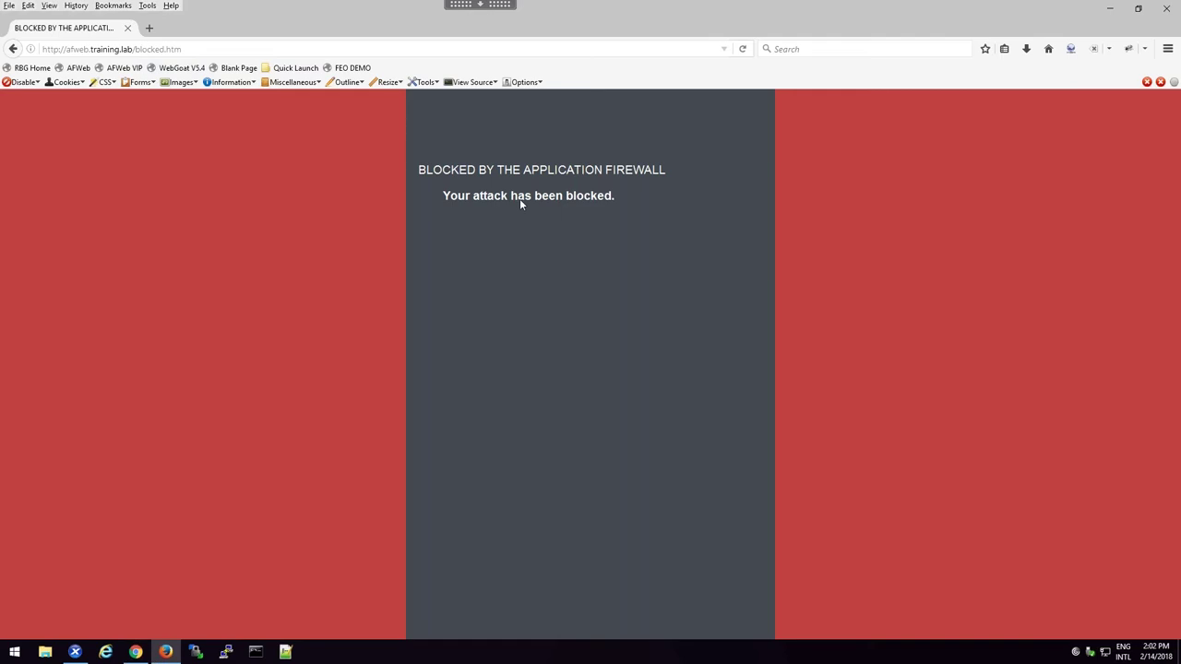
pyautogui.moveTo(452, 171); pyautogui.dragTo(556, 219)
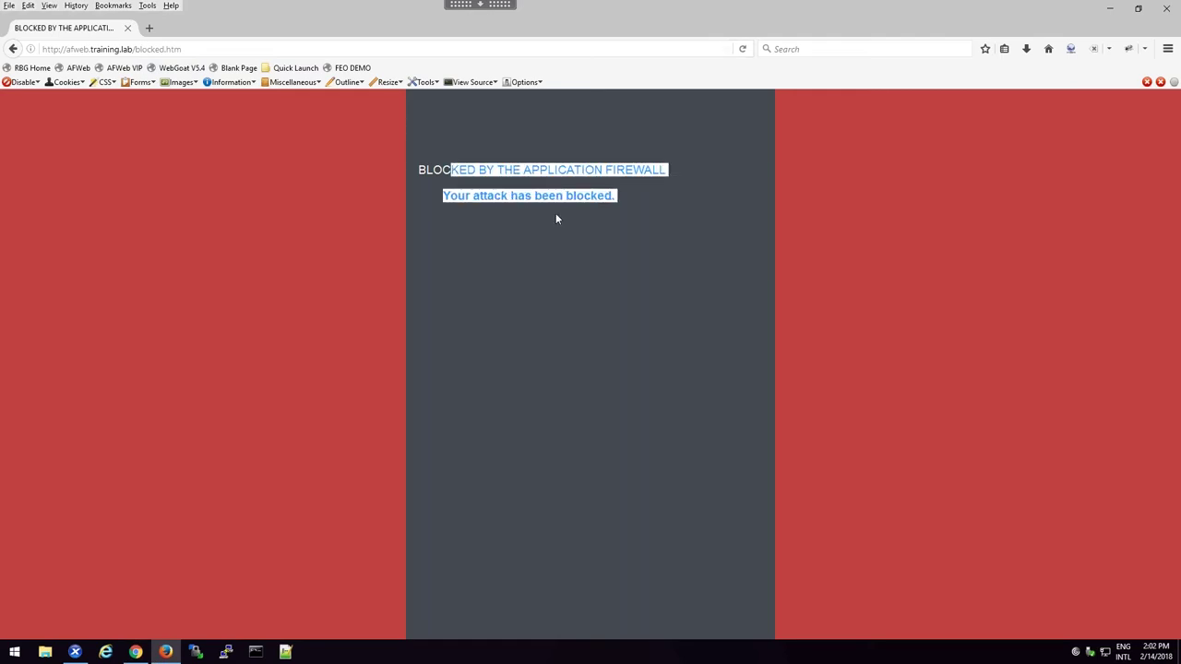
pyautogui.click(79, 68)
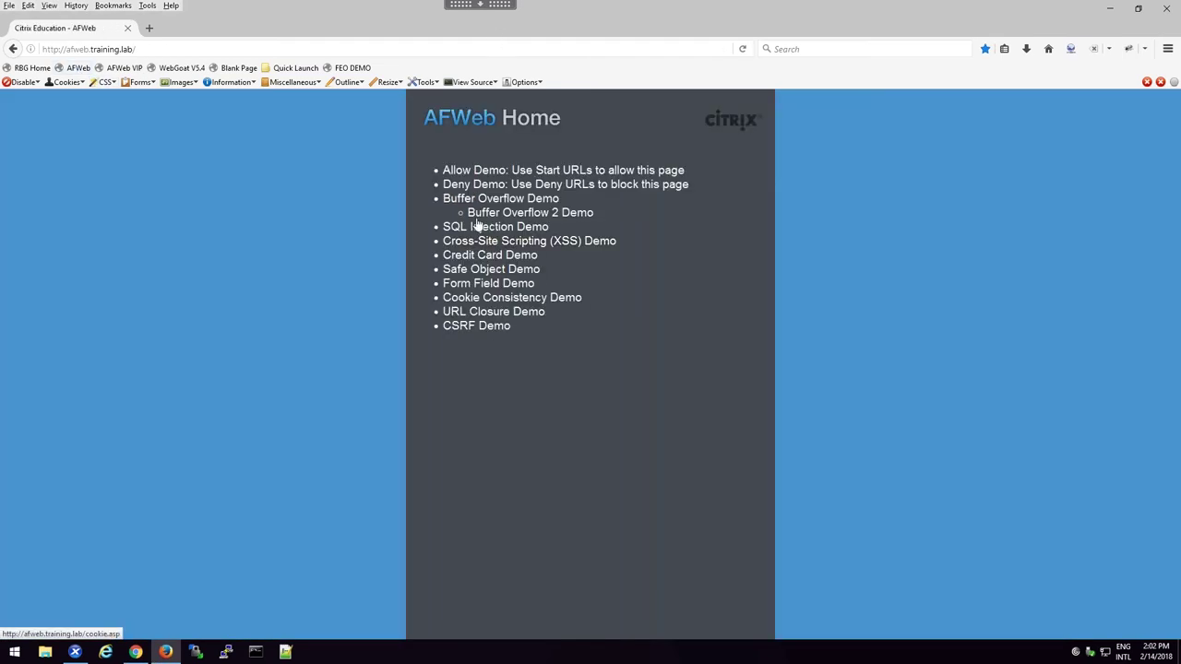
pyautogui.click(476, 203)
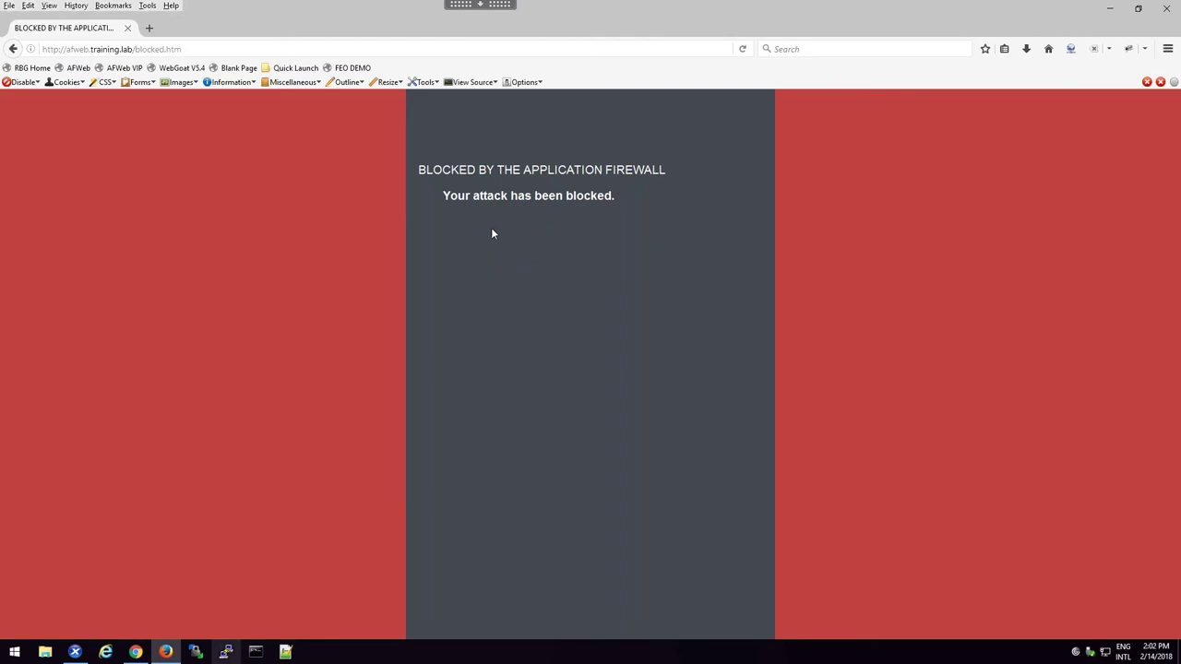
# Switch to NetScaler VPX in Chrome and open the Buffer Overflow action settings in the security checks of appfw_prof_afweb
pyautogui.click(136, 652)
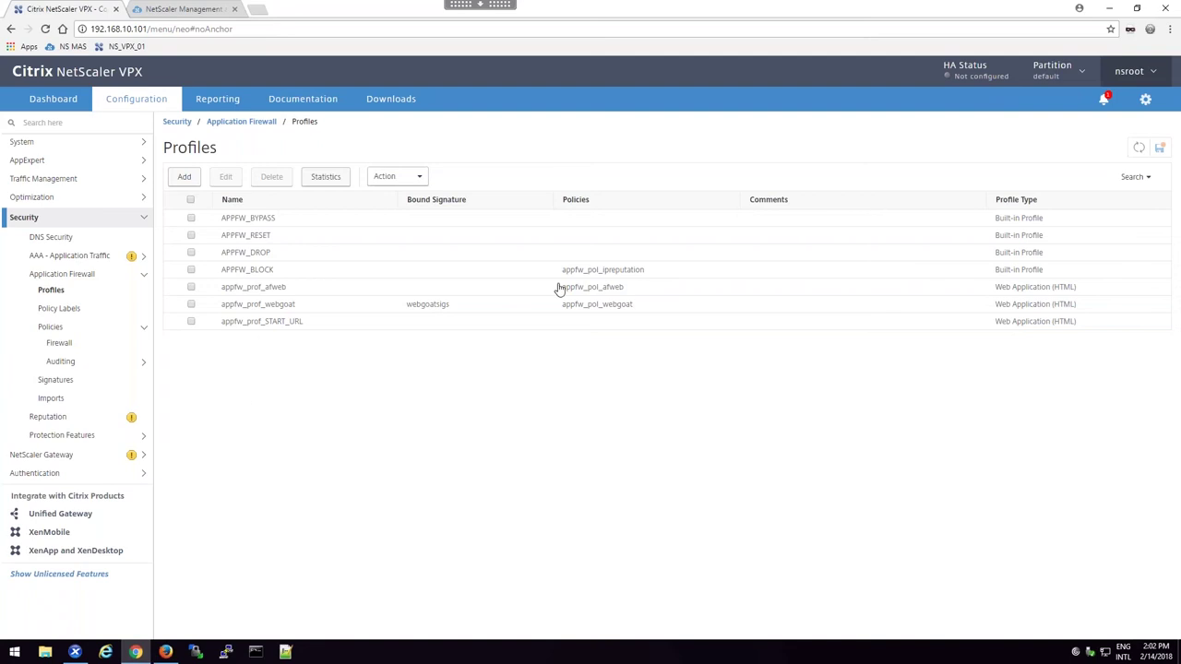
pyautogui.doubleClick(591, 289)
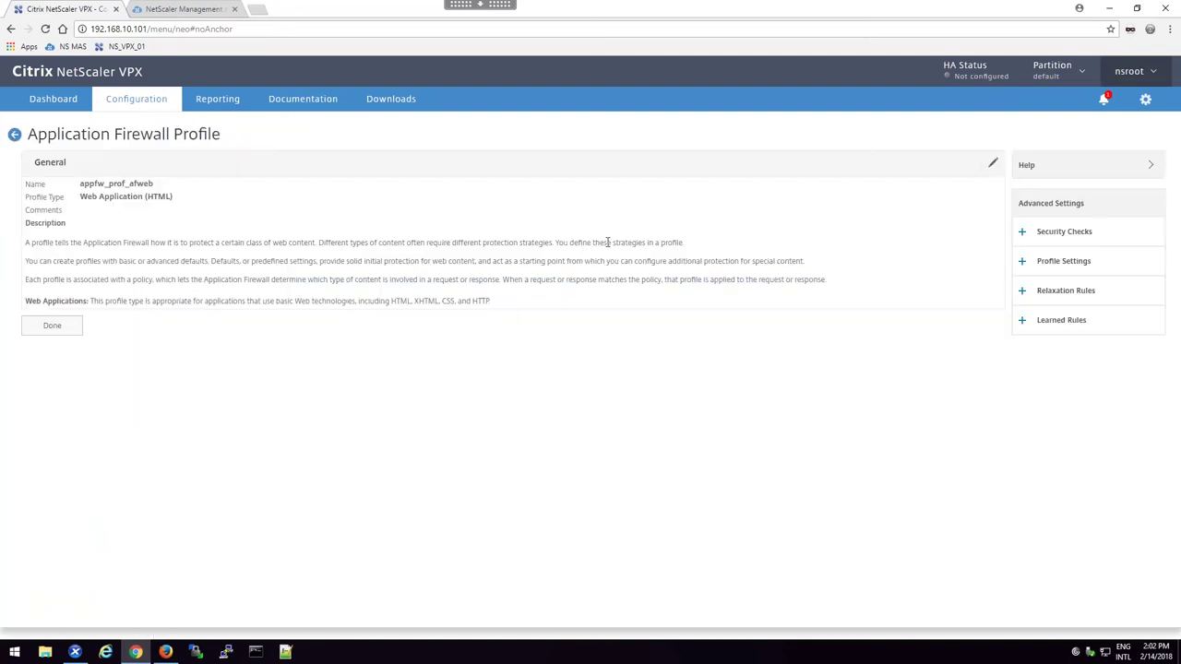
pyautogui.click(1063, 231)
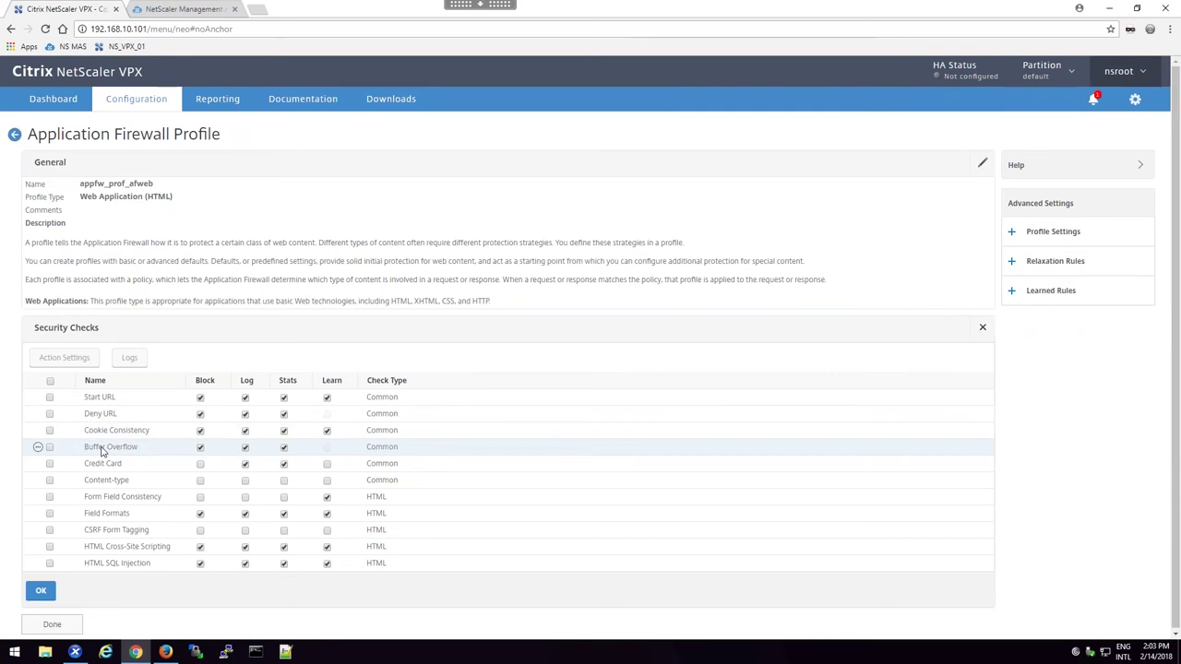
pyautogui.click(38, 448)
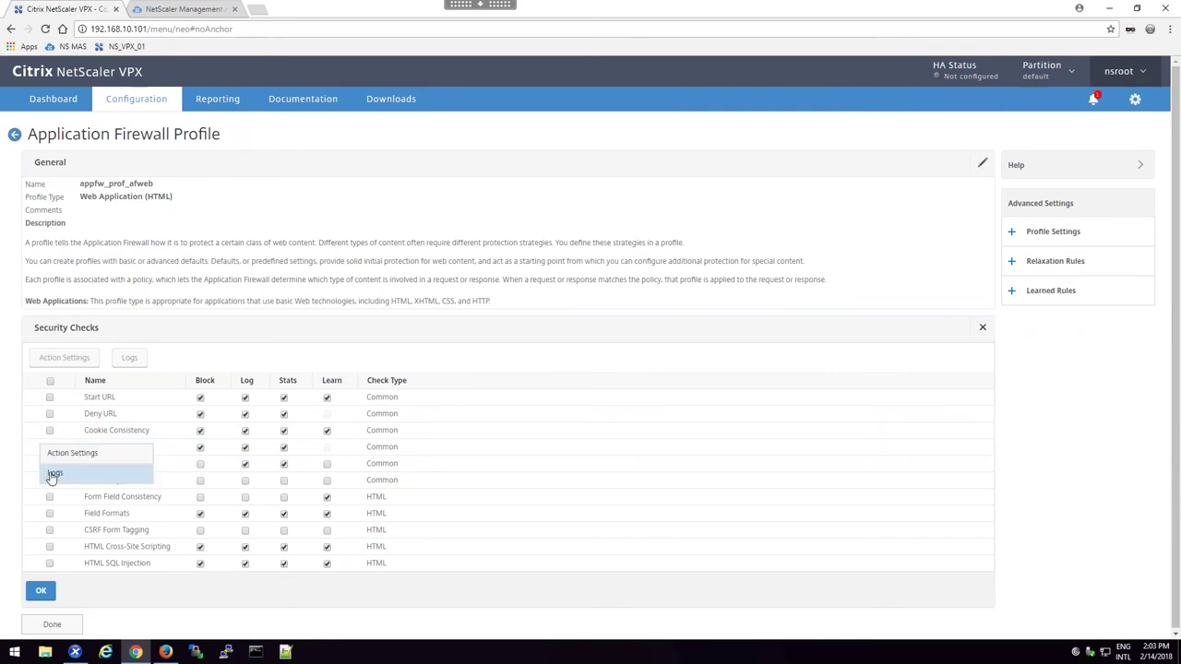
pyautogui.click(72, 453)
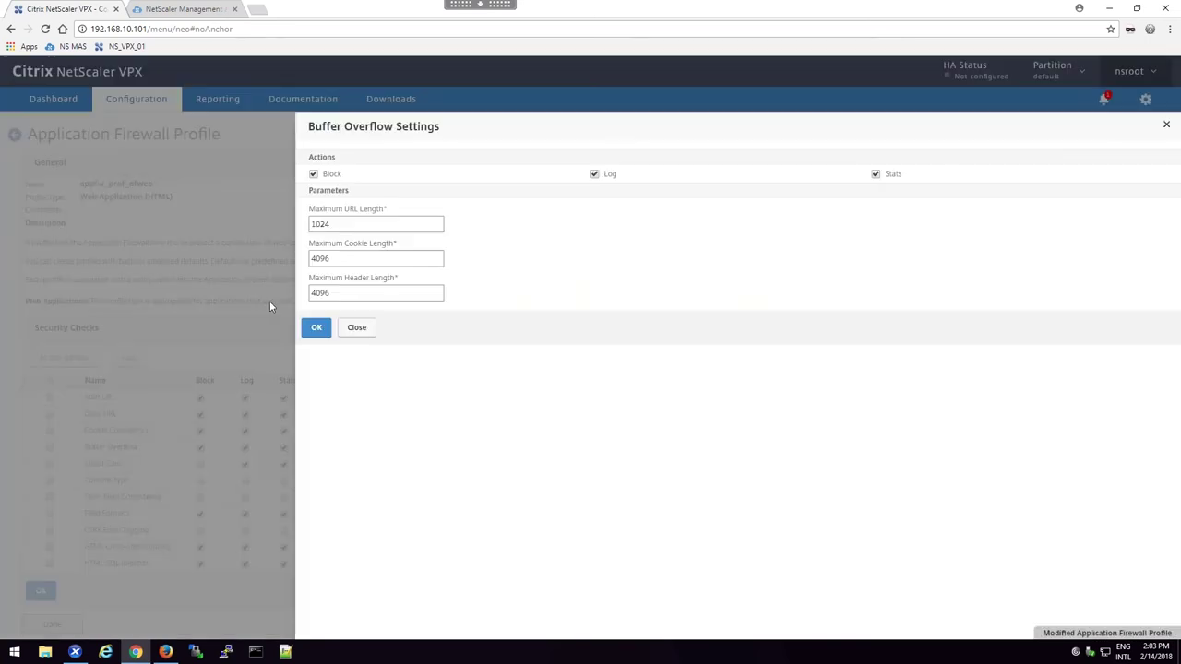
# Set the Buffer Overflow maximum URL length to 1230, then accept the security checks and finish editing the profile
pyautogui.moveTo(349, 223); pyautogui.dragTo(268, 226)
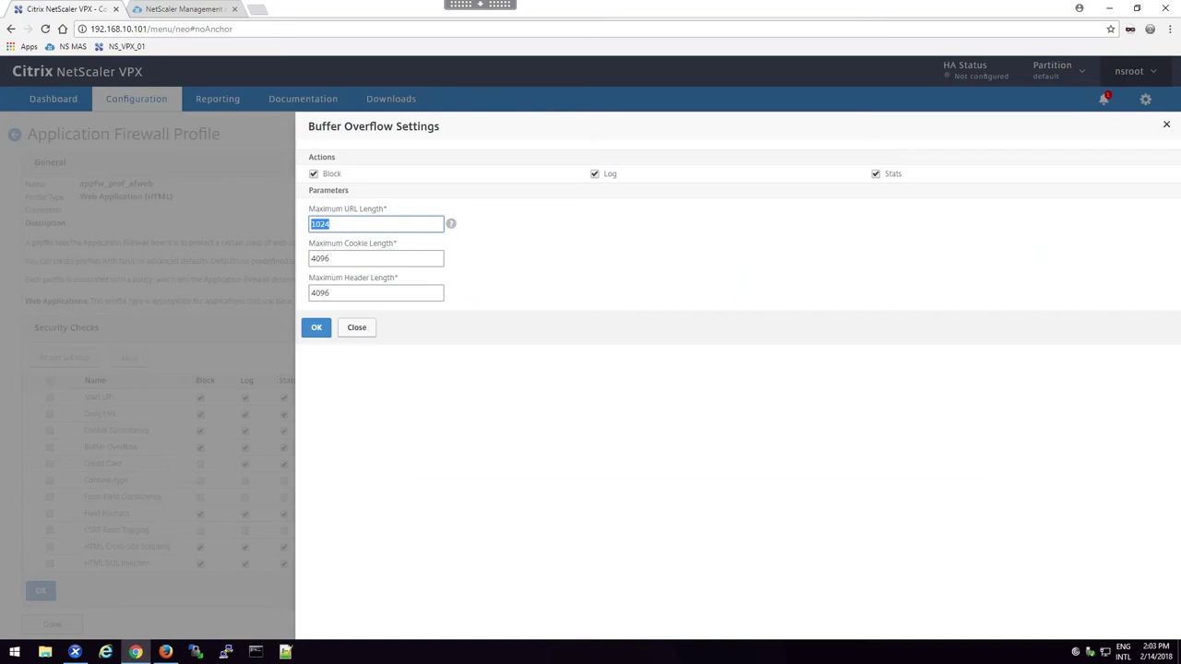
pyautogui.write('1230')
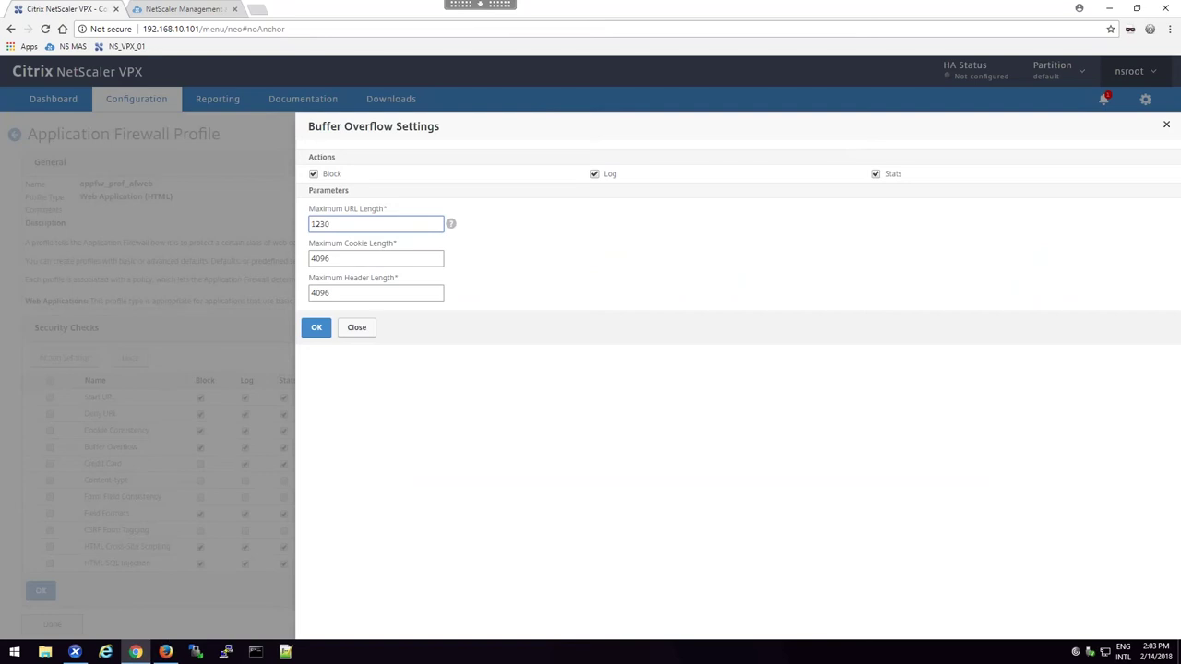
pyautogui.click(316, 328)
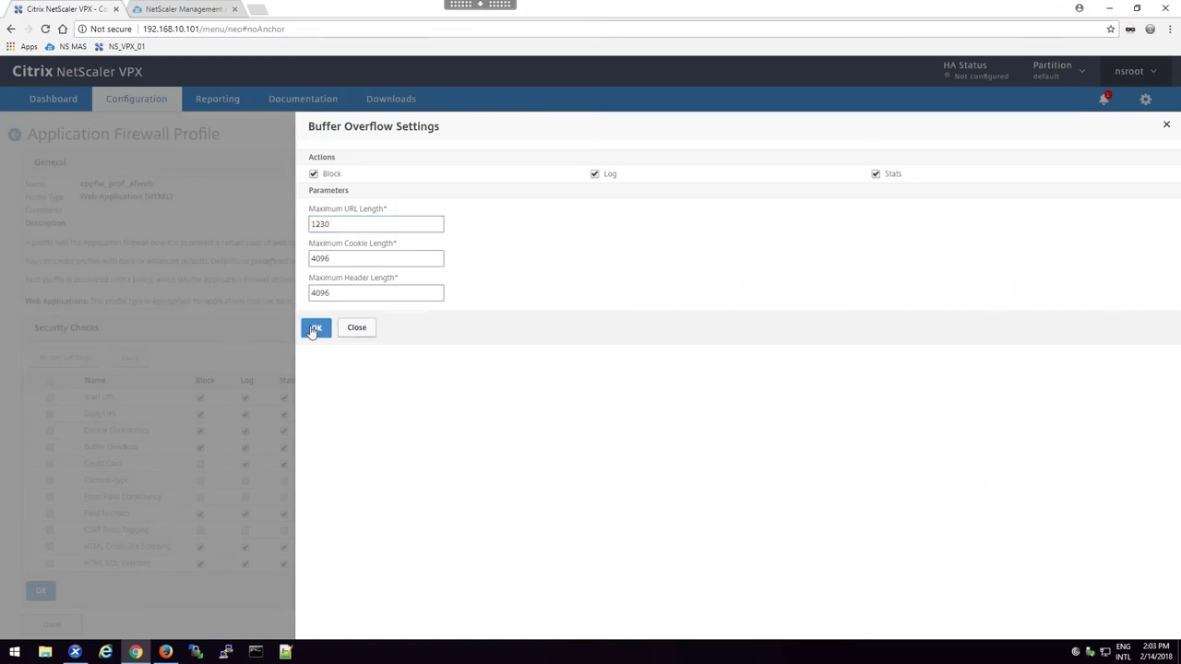
pyautogui.click(40, 590)
pyautogui.click(55, 595)
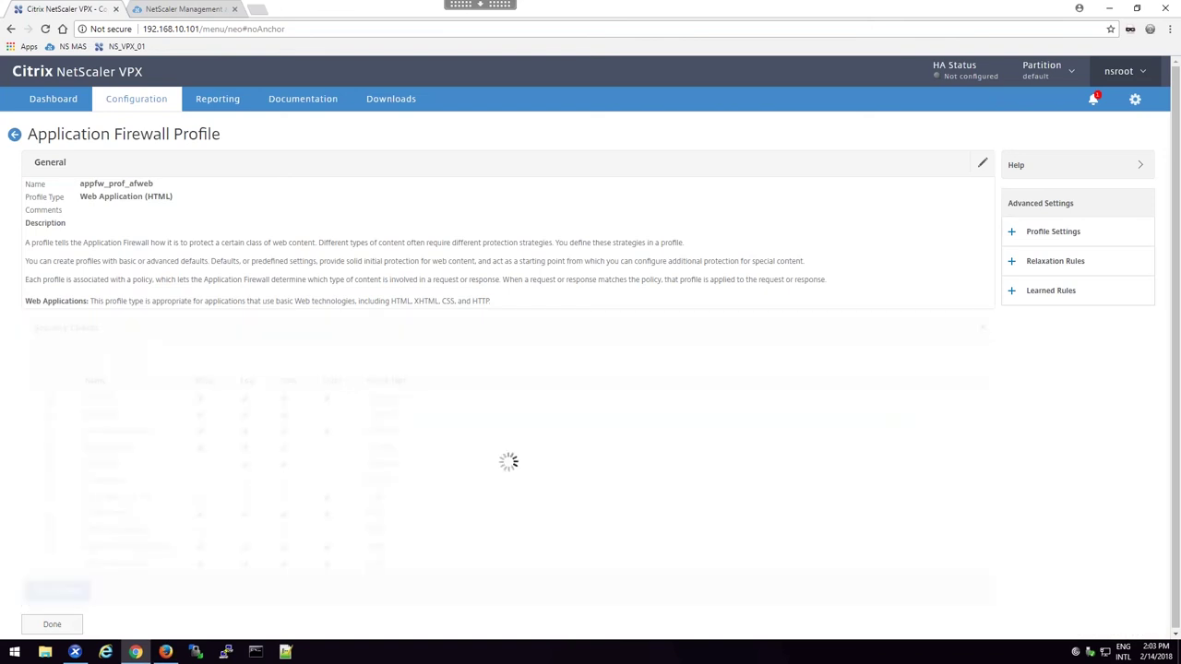
pyautogui.click(53, 325)
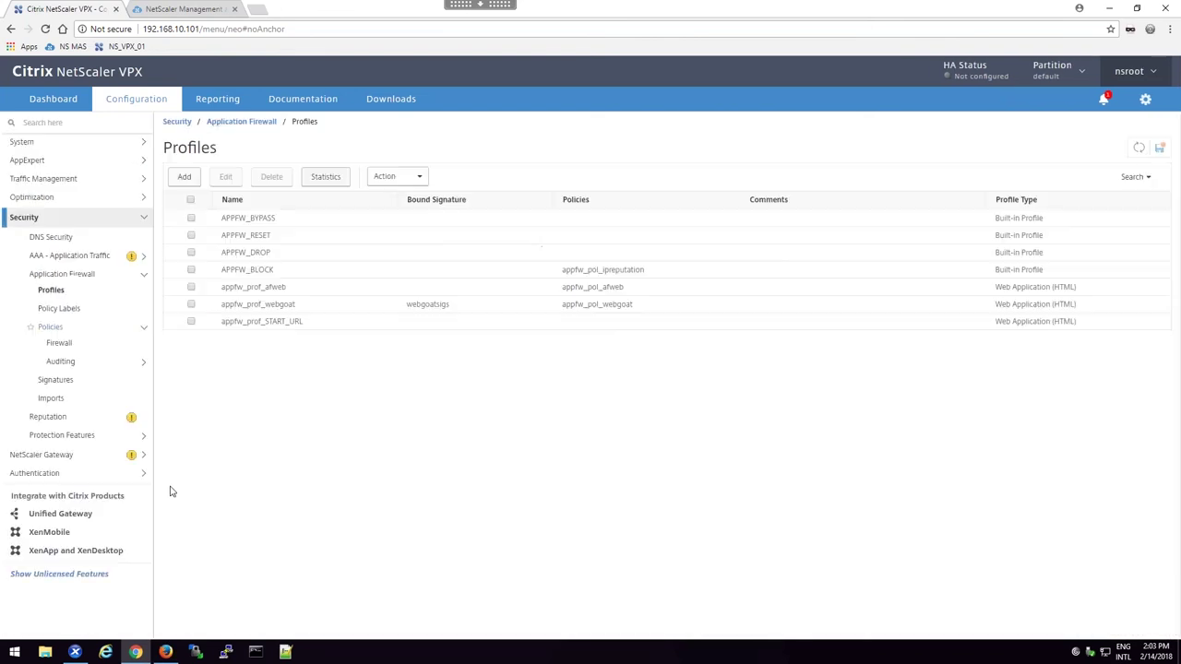
# Switch to Firefox, reload AFWeb Home and test the Buffer Overflow Demo with the new URL length limit
pyautogui.hotkey('alt', 'Tab')
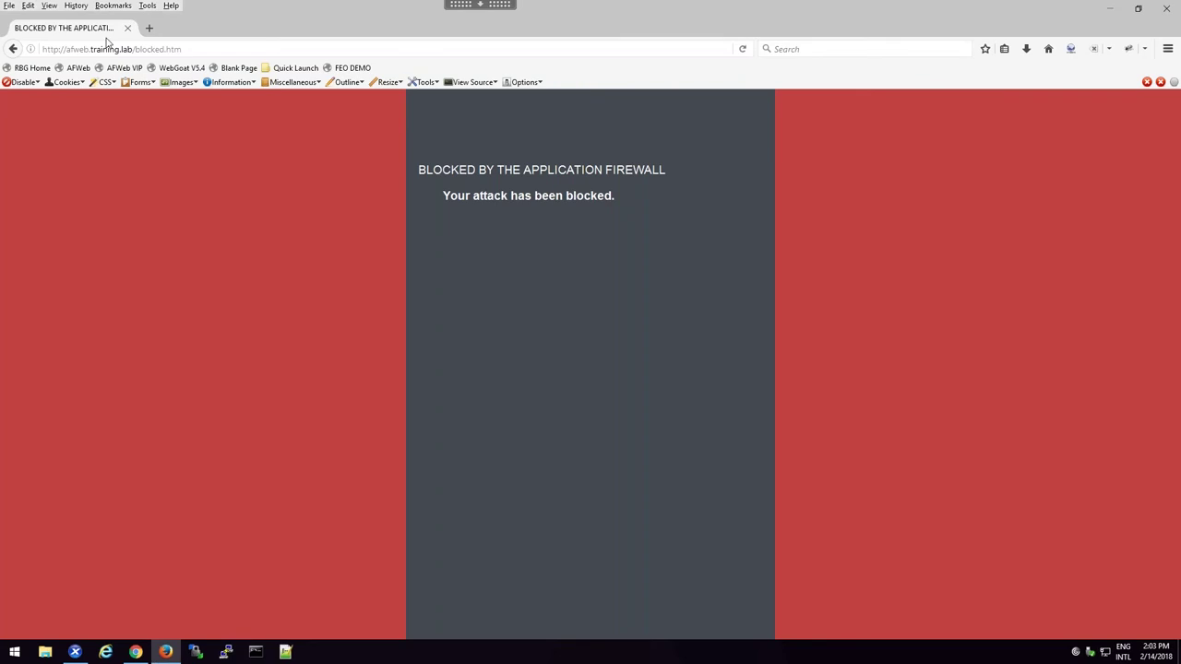
pyautogui.click(80, 71)
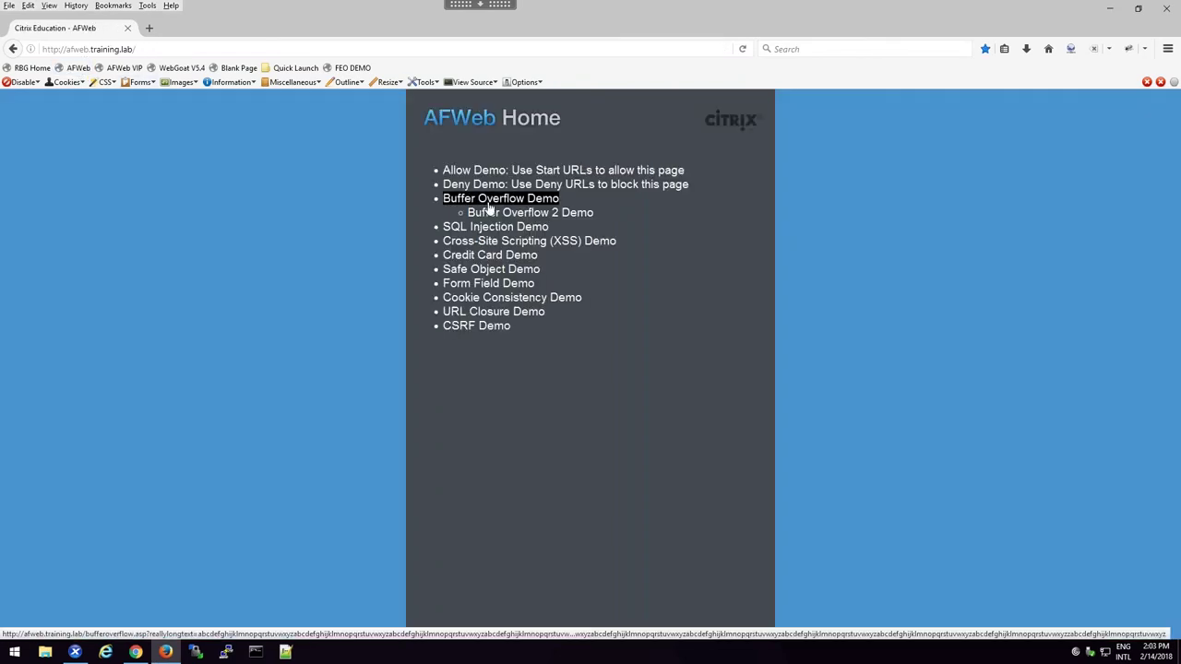
pyautogui.click(489, 205)
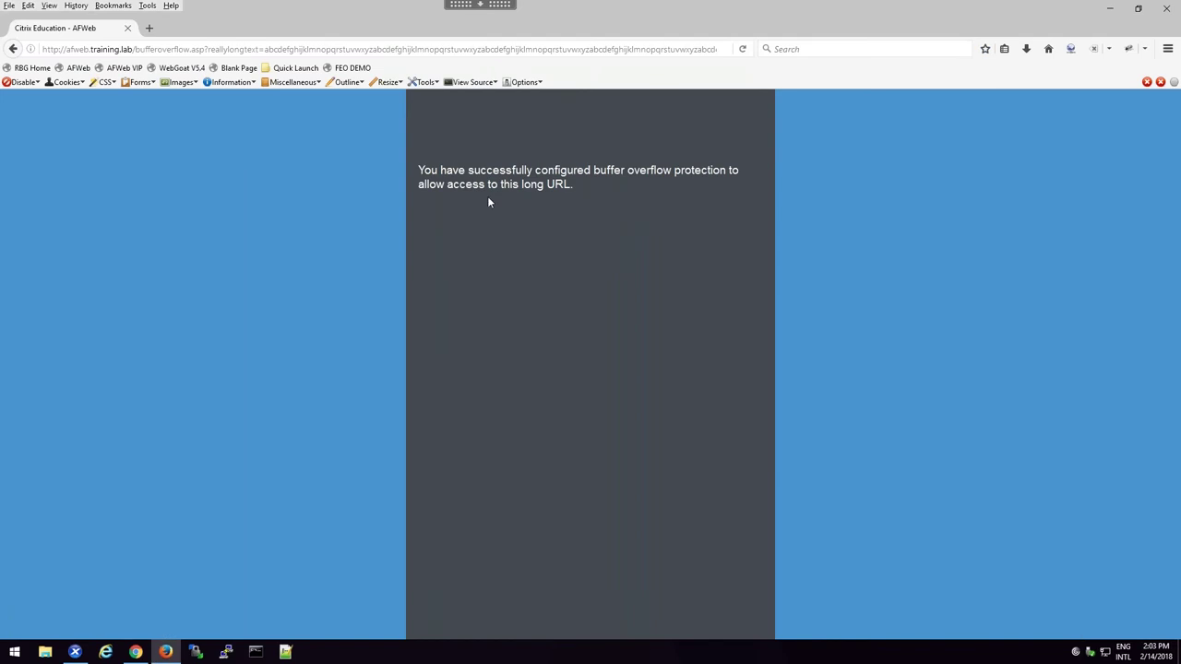
pyautogui.moveTo(486, 141); pyautogui.dragTo(494, 245)
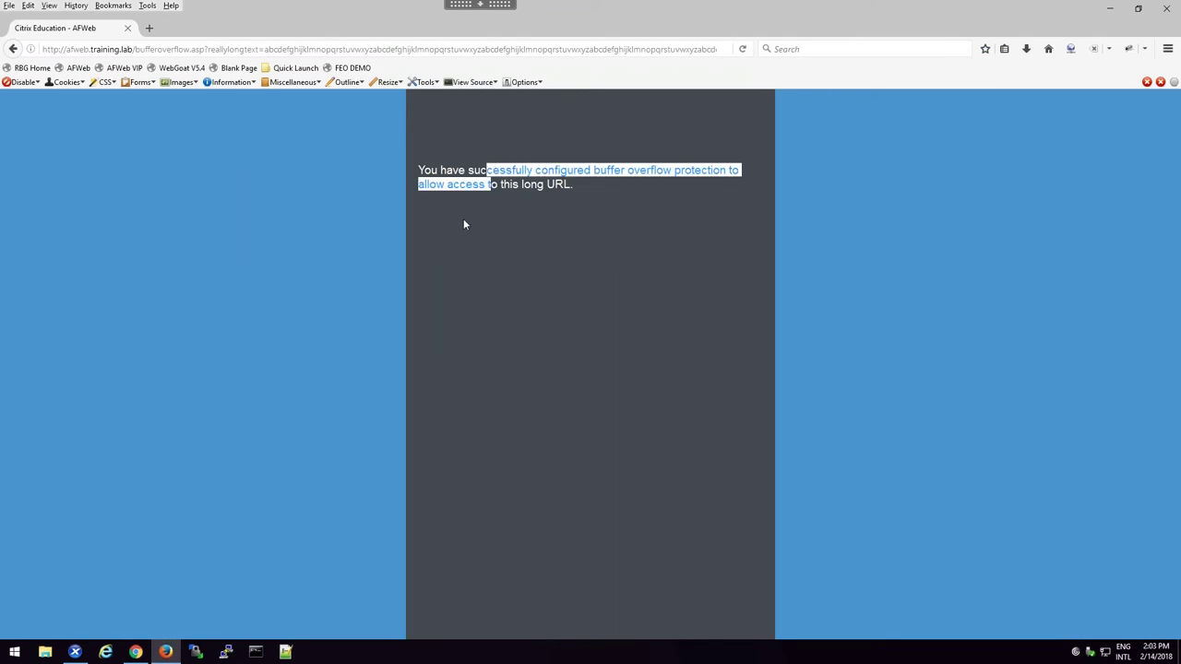
# Run the Buffer Overflow Demo again from AFWeb Home, and test the longer URL of the Buffer Overflow 2 Demo
pyautogui.click(78, 68)
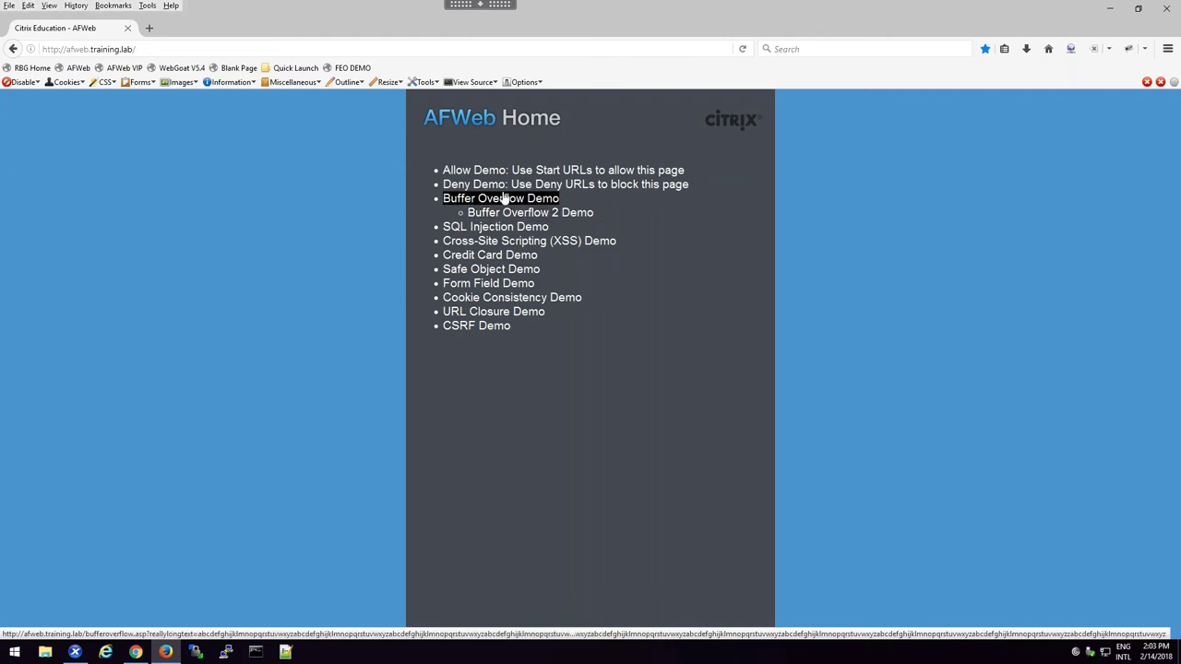
pyautogui.click(526, 199)
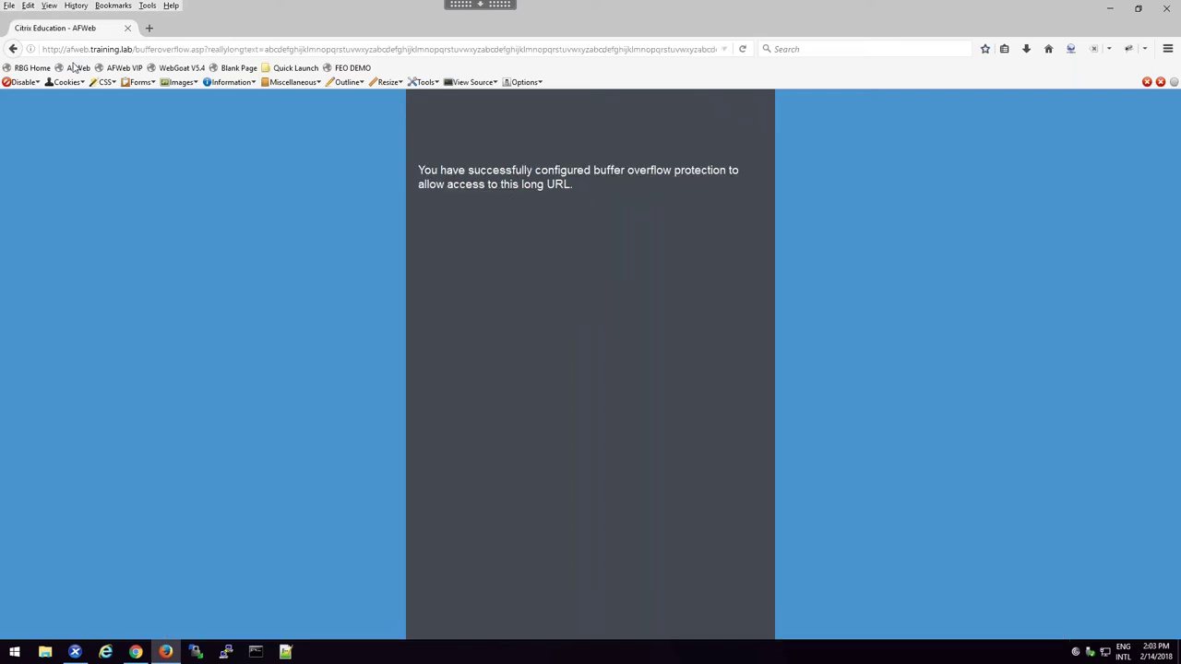
pyautogui.click(124, 67)
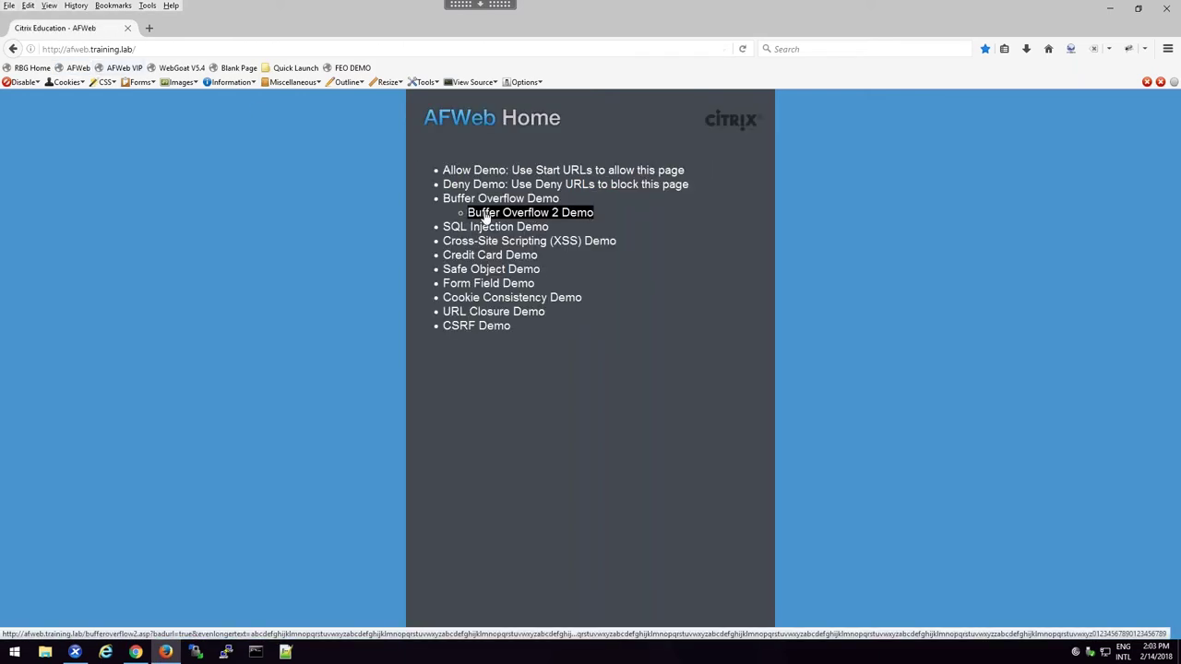
pyautogui.click(498, 214)
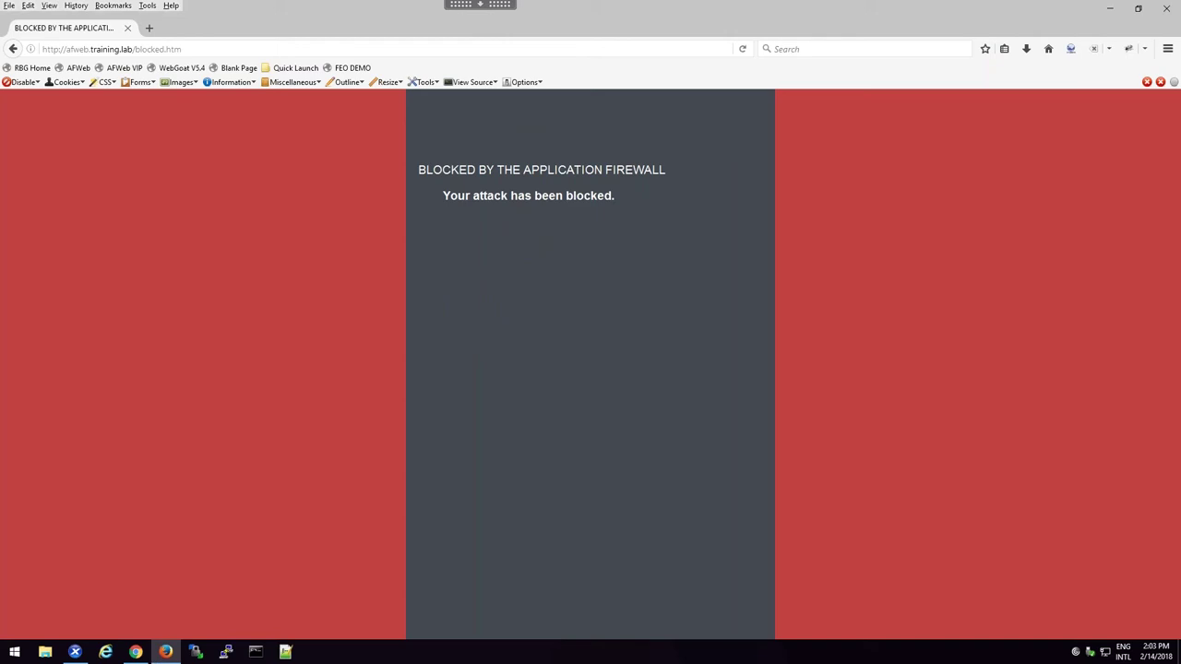
# Open the SQL Injection Demo from AFWeb Home and submit a plain surname as the lookup value
pyautogui.click(81, 69)
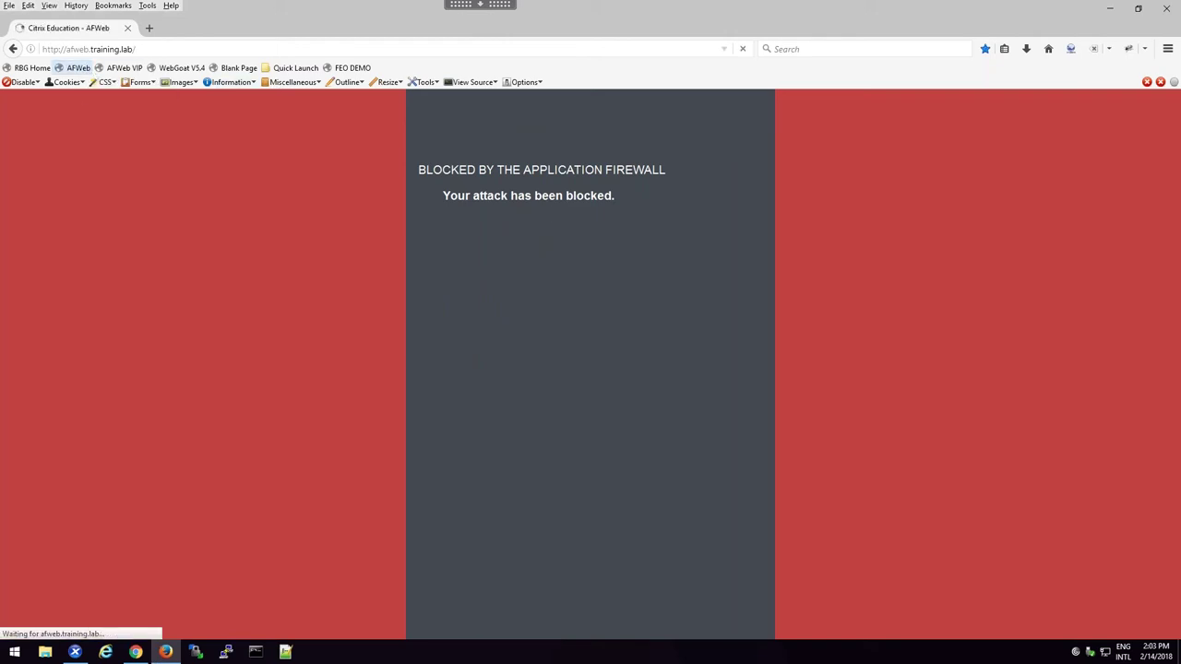
pyautogui.click(504, 227)
pyautogui.click(521, 170)
pyautogui.write('Jonro')
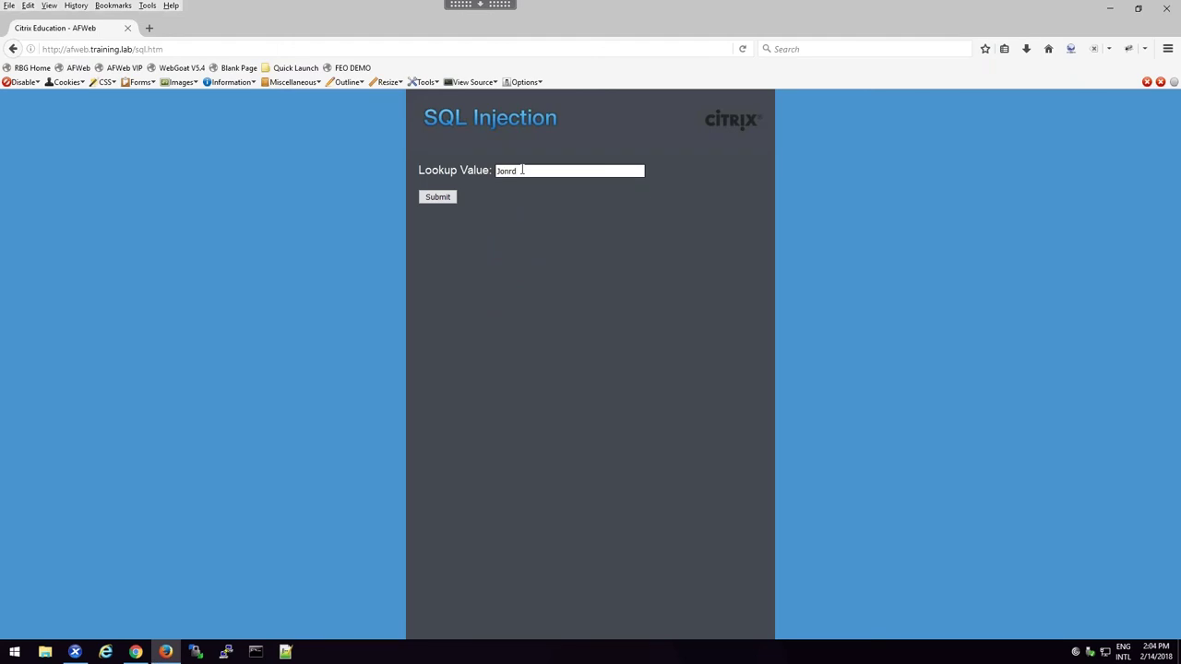
pyautogui.press('BackSpace')
pyautogui.press('BackSpace')
pyautogui.click(516, 185)
pyautogui.click(453, 200)
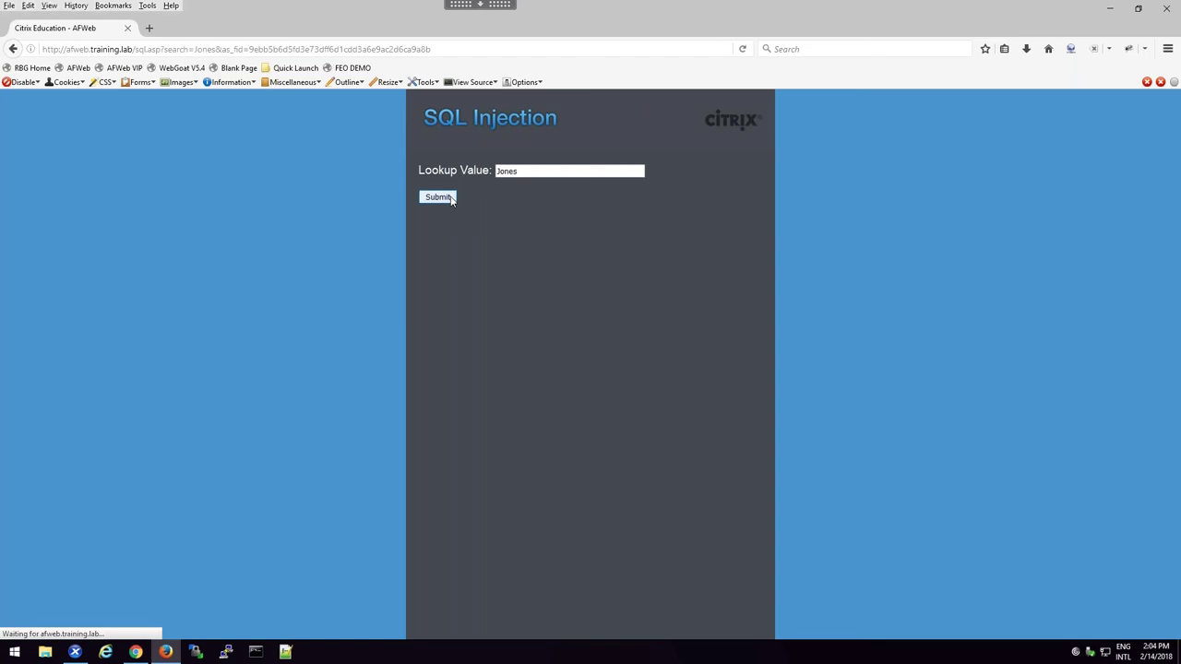
# Return to the SQL Injection form and submit an injection attack through the lookup value
pyautogui.click(20, 54)
pyautogui.click(528, 170)
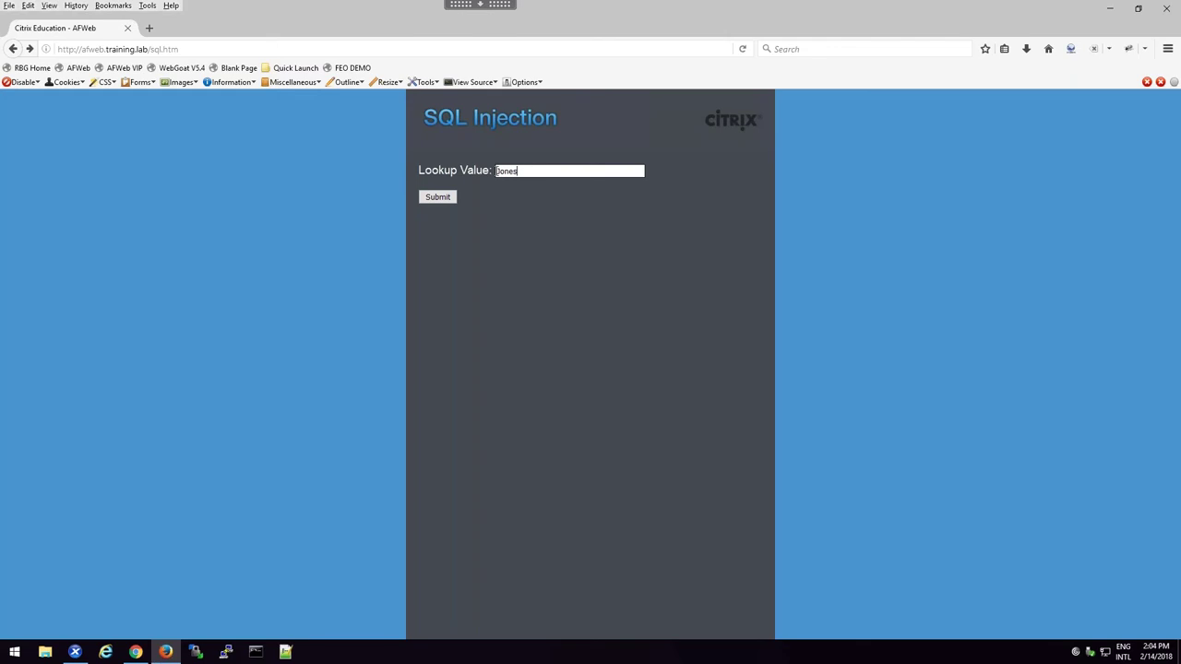
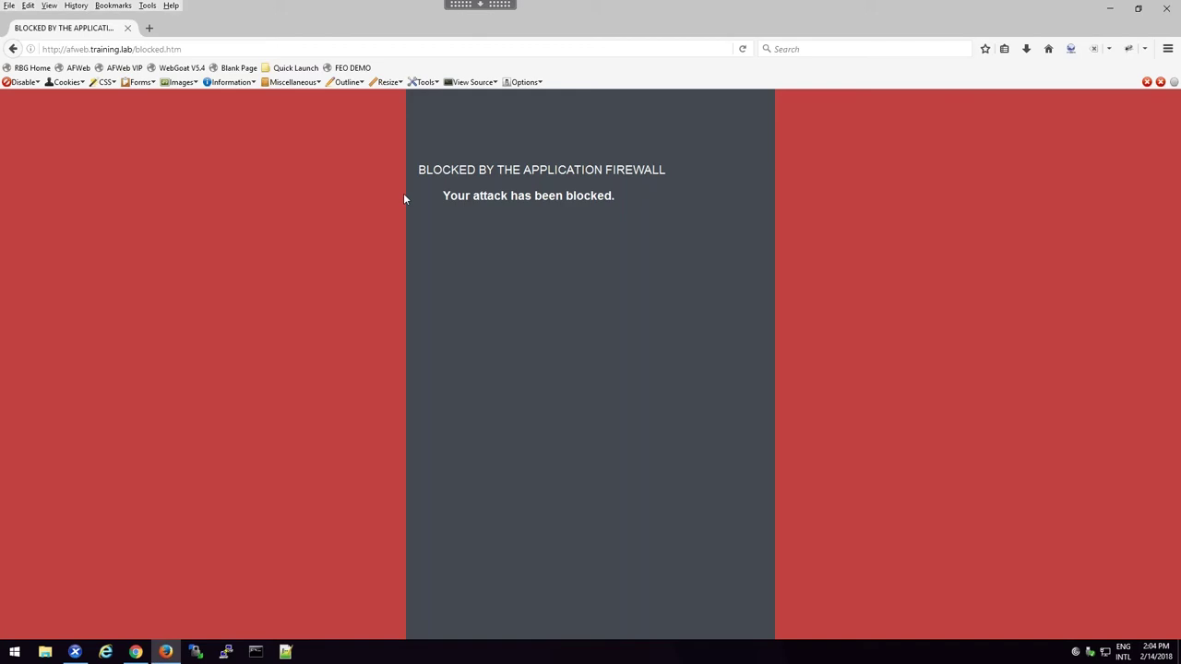
# Open the Cross-Site Scripting (XSS) Demo from AFWeb Home, submit a plain surname as the user name and return to the form
pyautogui.click(90, 74)
pyautogui.click(513, 240)
pyautogui.click(498, 186)
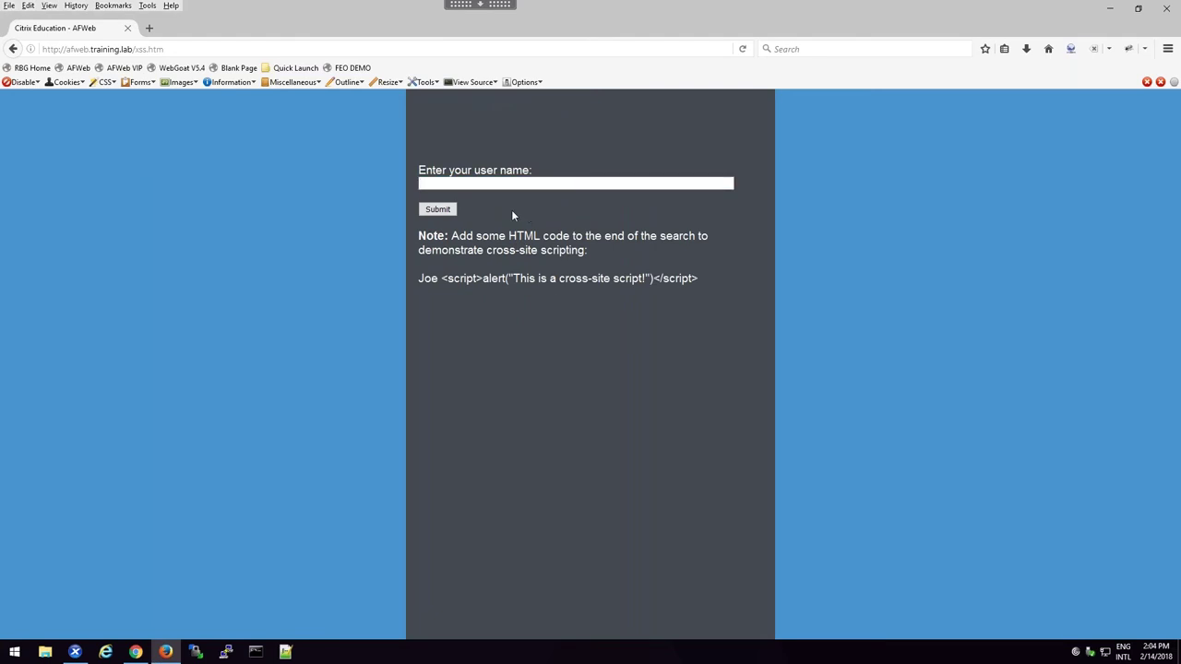
pyautogui.write('Jones')
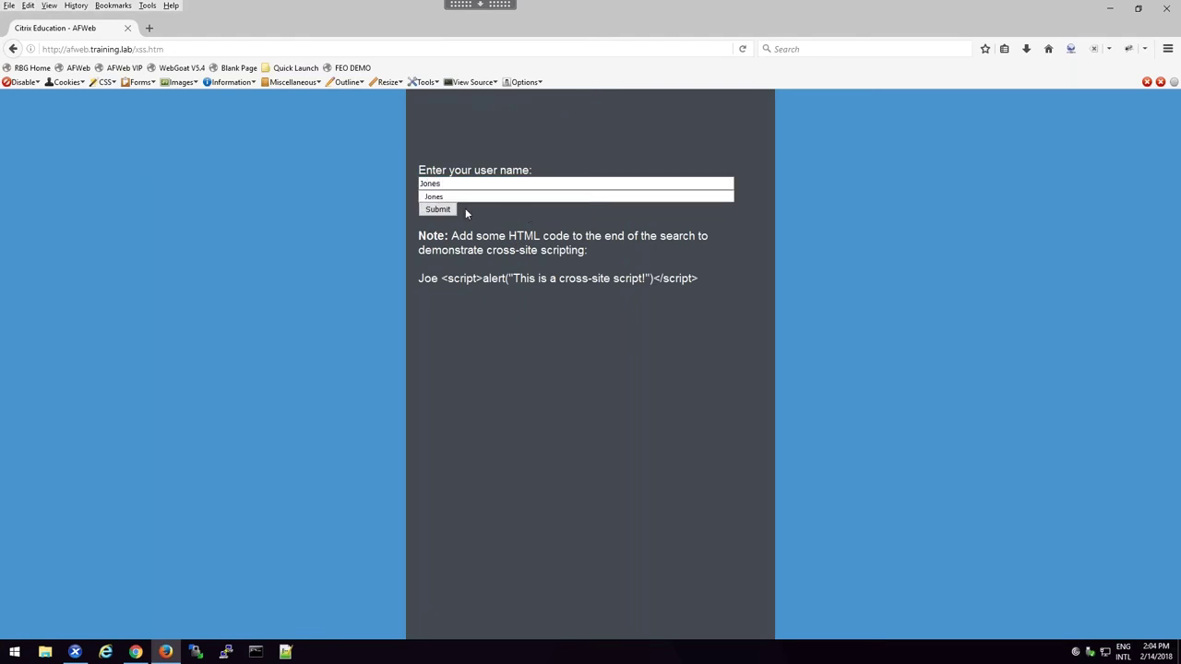
pyautogui.click(446, 197)
pyautogui.click(437, 210)
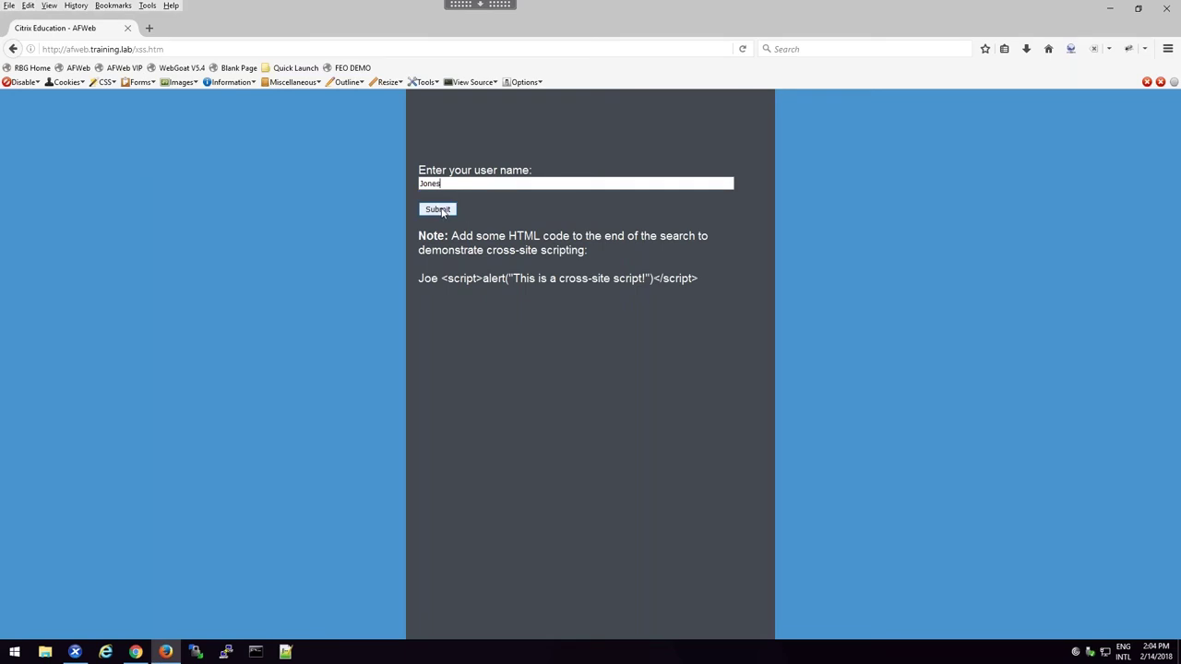
pyautogui.click(15, 49)
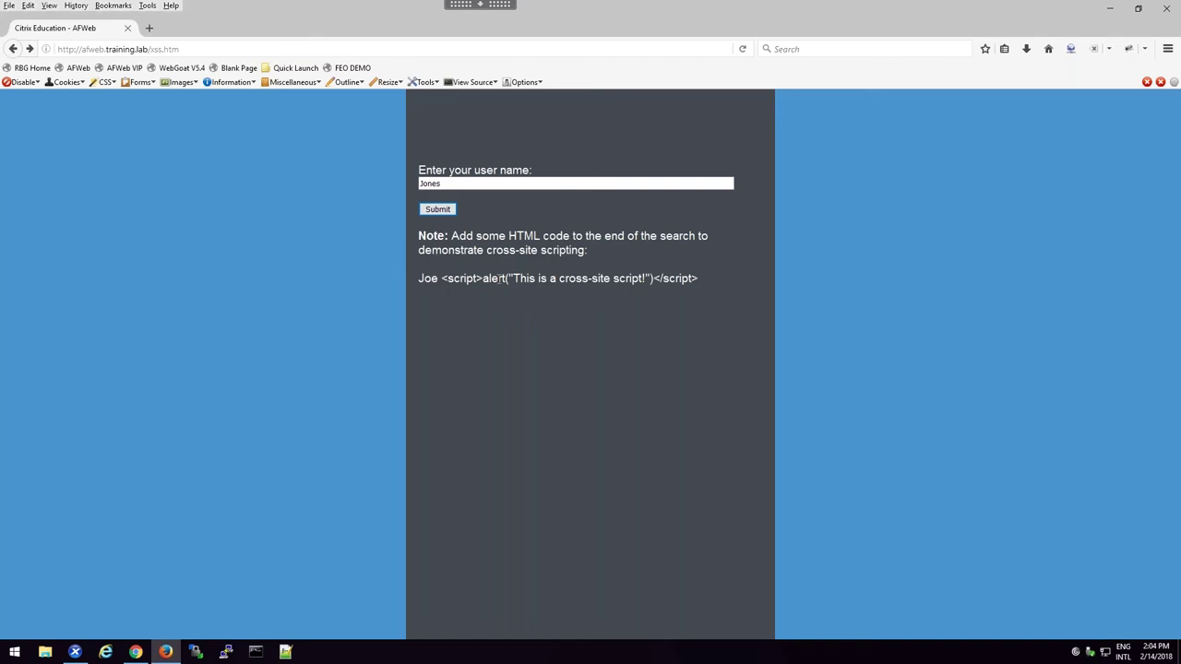
# Copy the sample cross-site script line from the page's note into the user name field and submit it
pyautogui.moveTo(415, 281); pyautogui.dragTo(719, 286)
pyautogui.hotkey('ctrl', 'c')
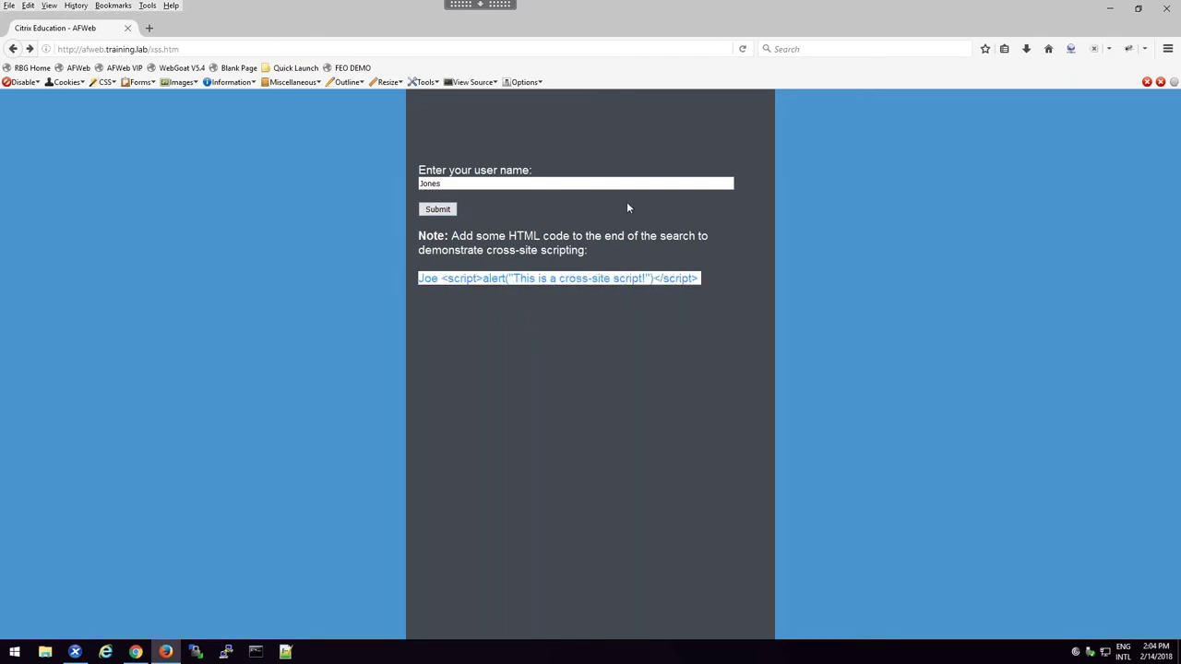
pyautogui.click(542, 184)
pyautogui.hotkey('ctrl', 'a')
pyautogui.hotkey('ctrl', 'v')
pyautogui.click(449, 209)
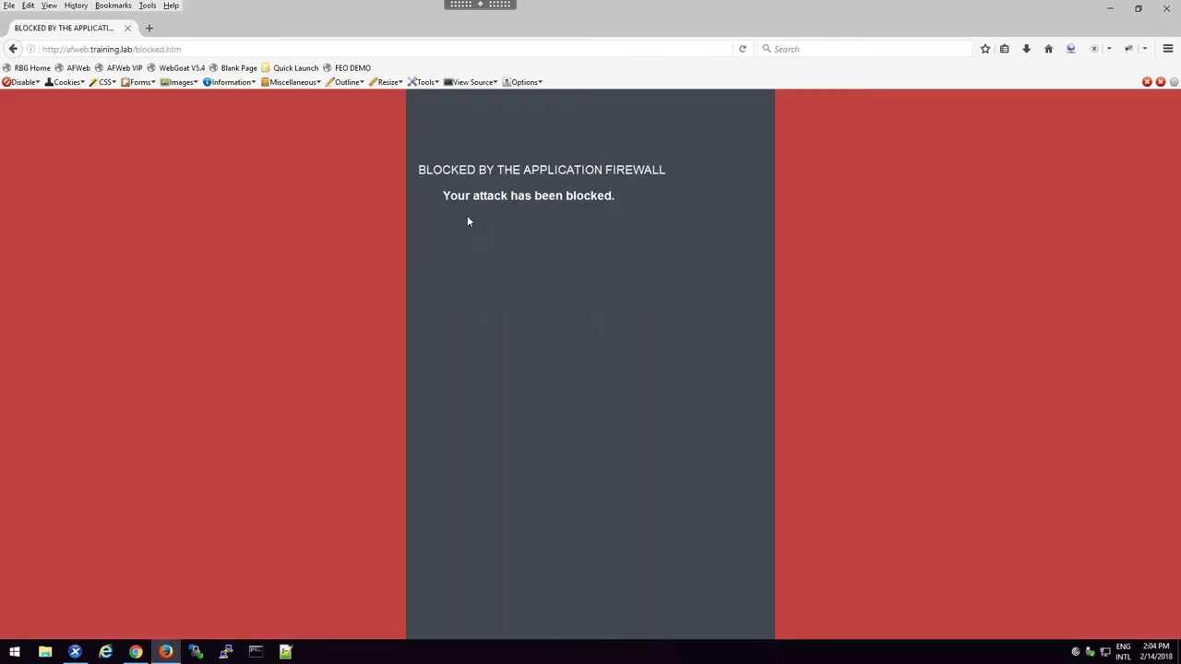
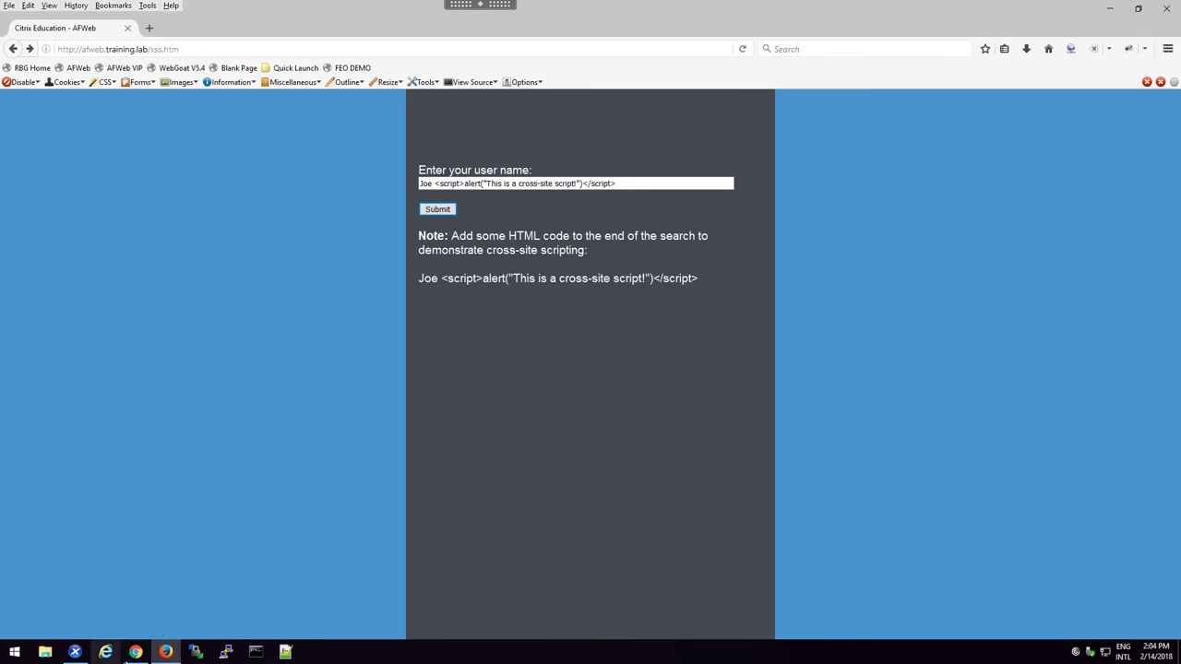
# In the NetScaler profile appfw_prof_afweb, disable Block and enable Transform cross-site scripts for the HTML Cross-Site Scripting check
pyautogui.click(136, 652)
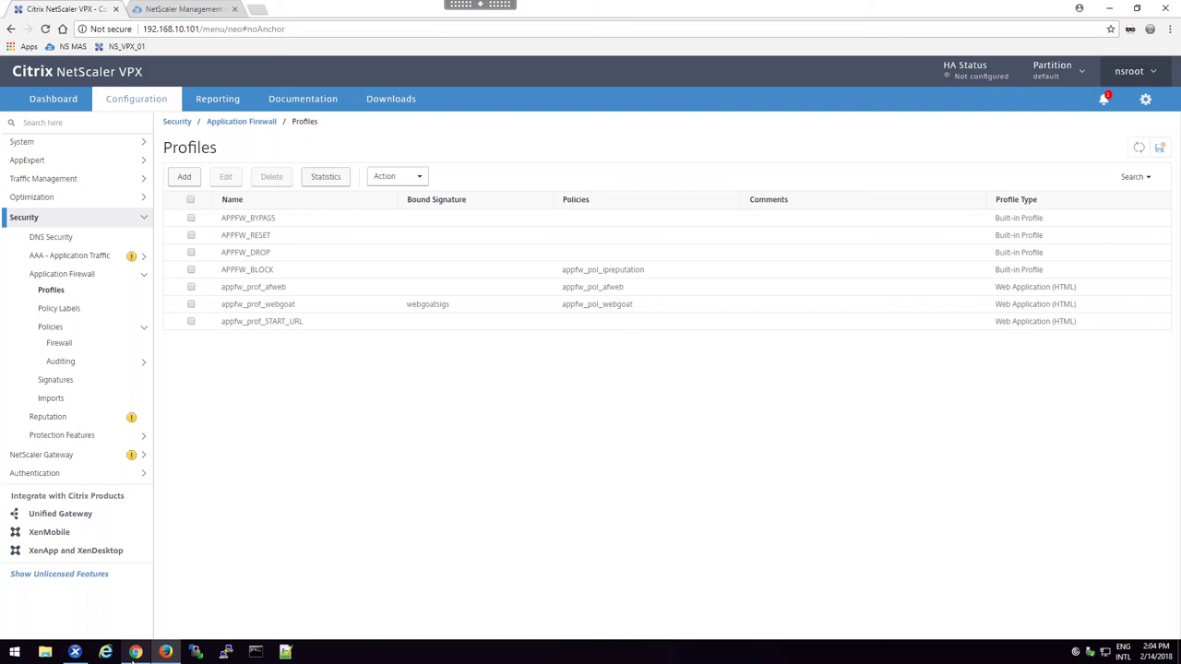
pyautogui.click(280, 290)
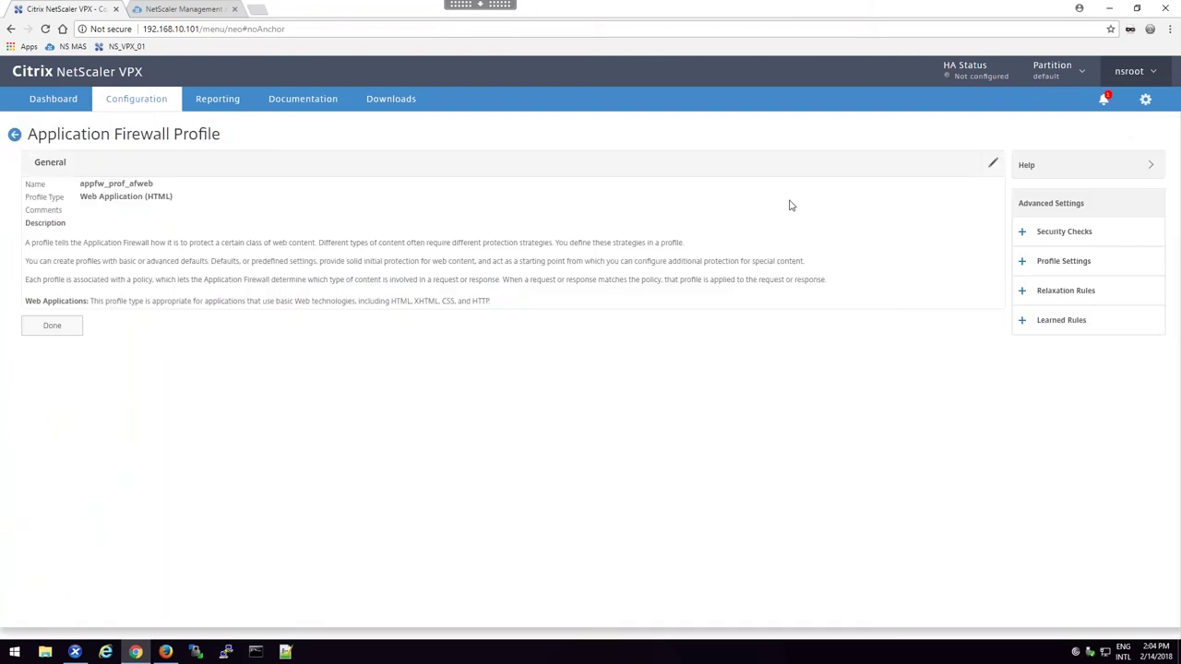
pyautogui.click(1031, 236)
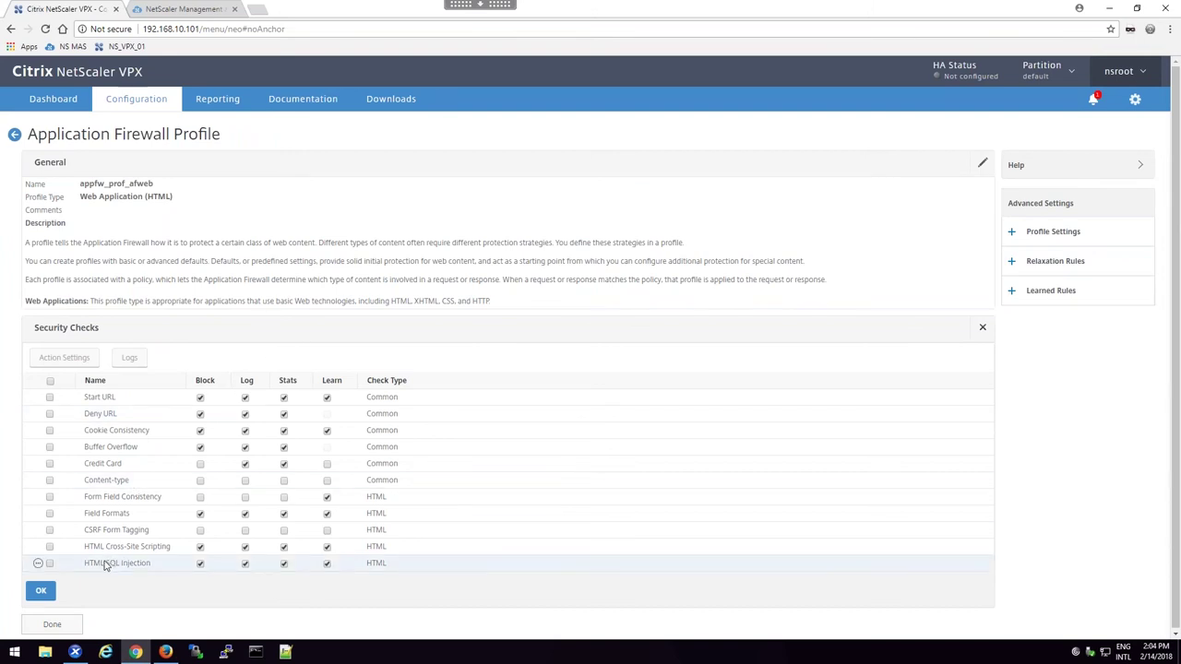
pyautogui.click(37, 550)
pyautogui.click(55, 557)
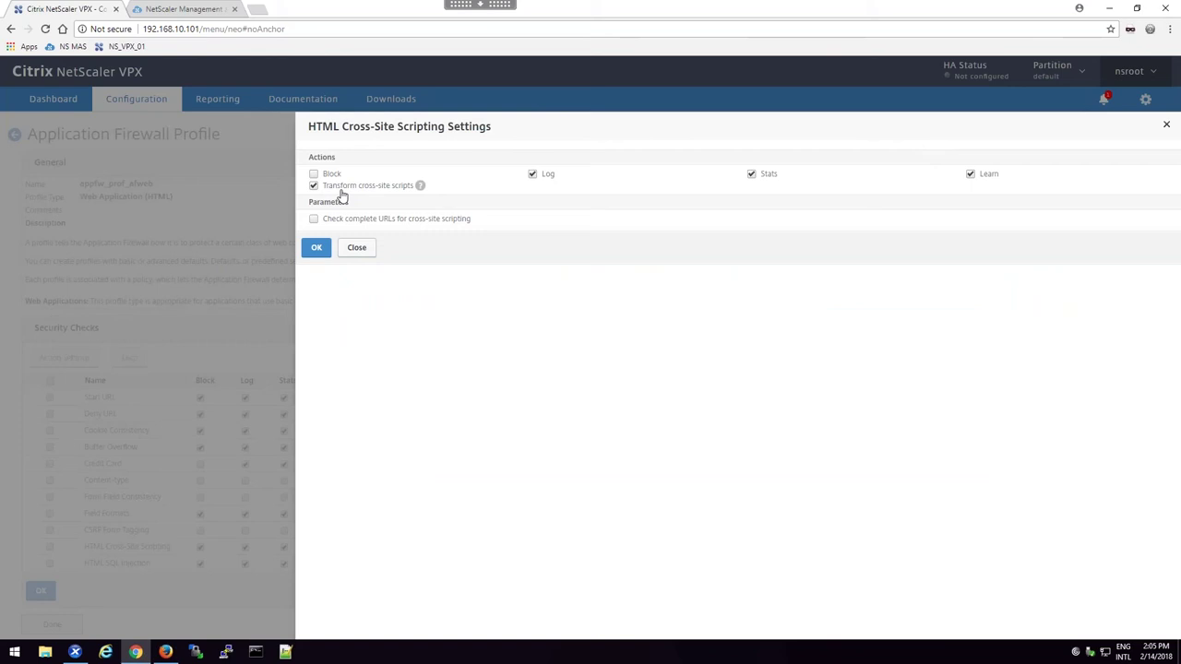
pyautogui.click(318, 251)
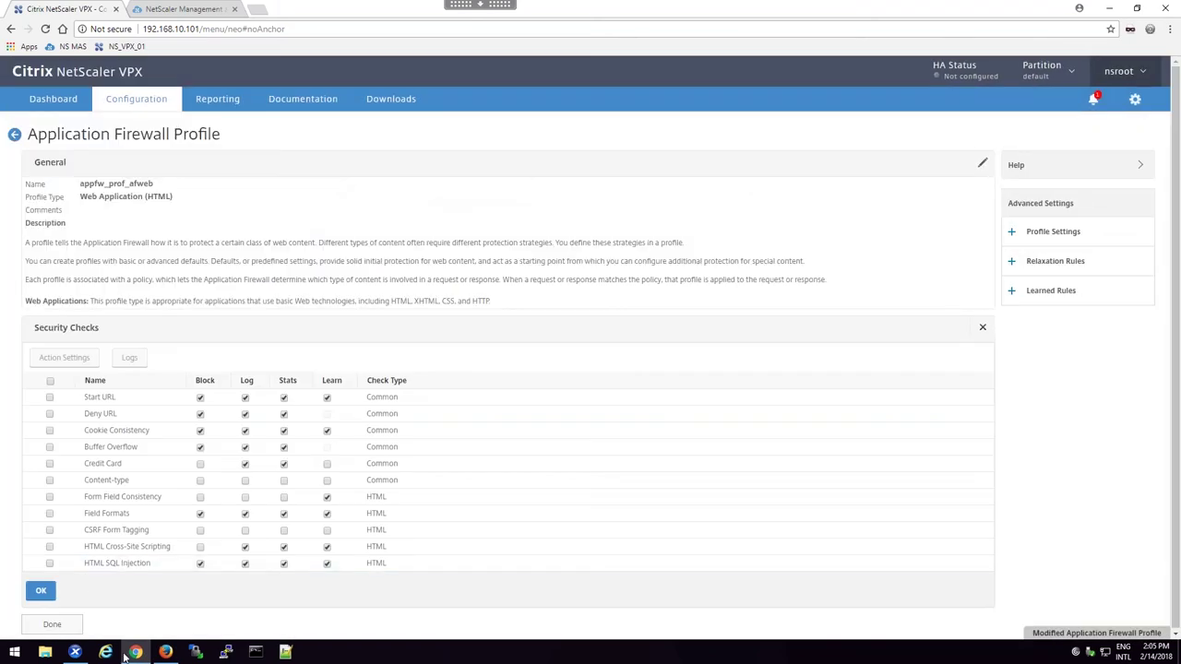
# Back in Firefox, resubmit the cross-site script attack, inspect the script text in the response and return to the form
pyautogui.click(166, 652)
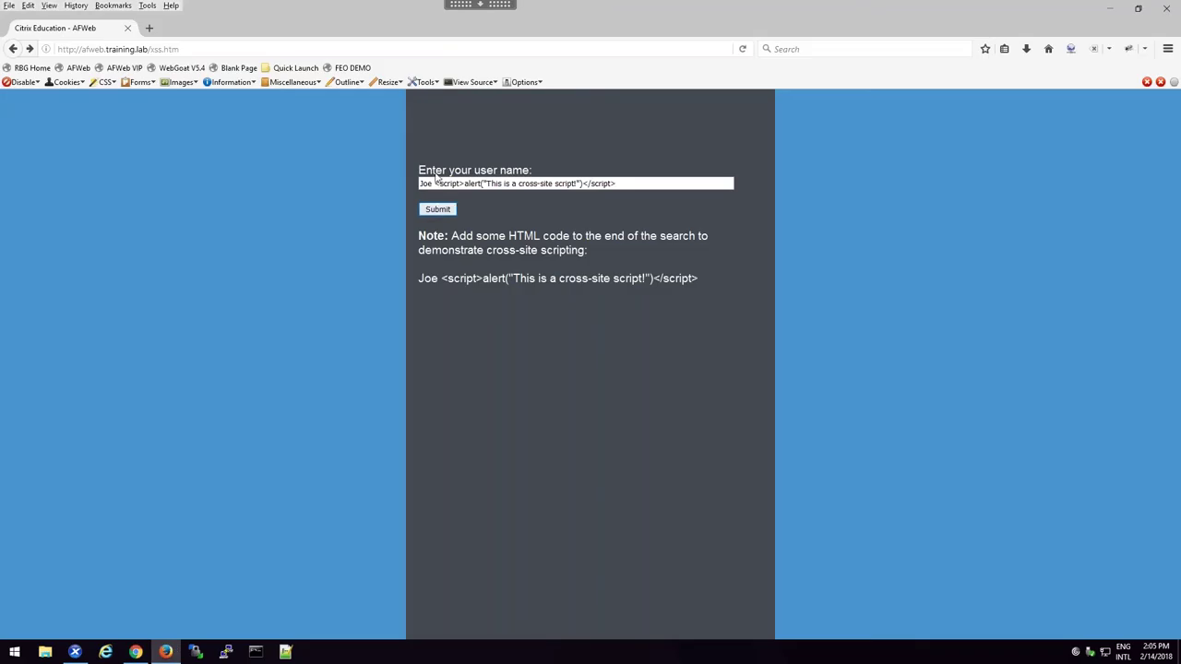
pyautogui.click(451, 211)
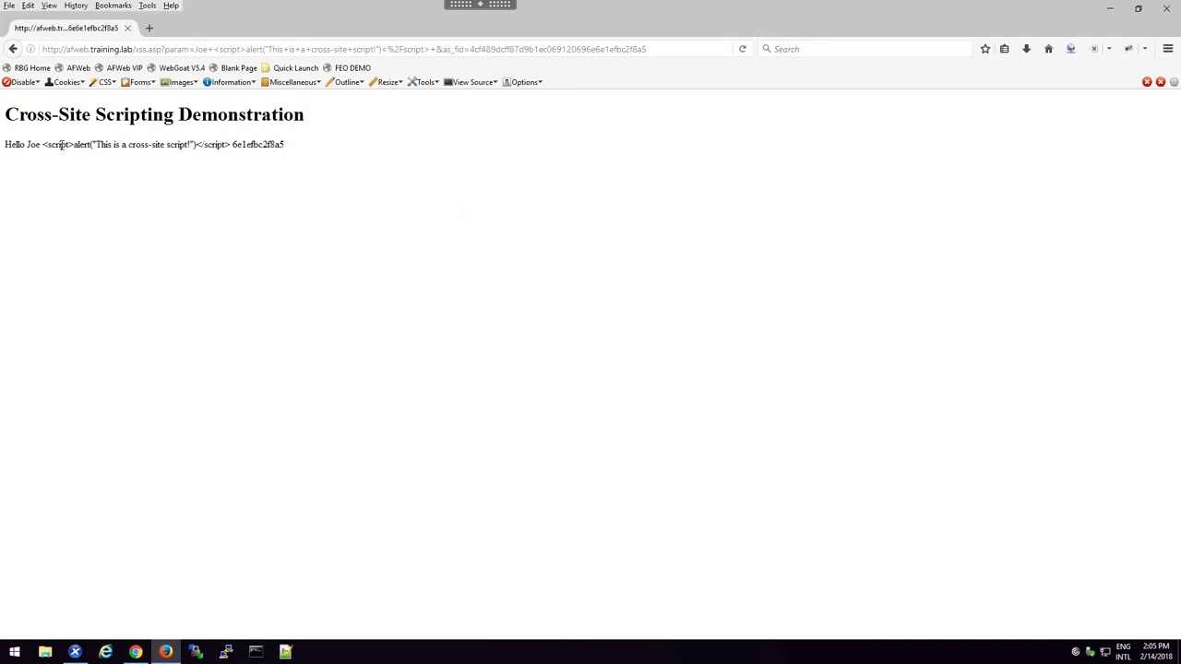
pyautogui.moveTo(43, 144); pyautogui.dragTo(74, 144)
pyautogui.click(42, 148)
pyautogui.moveTo(42, 145); pyautogui.dragTo(85, 144)
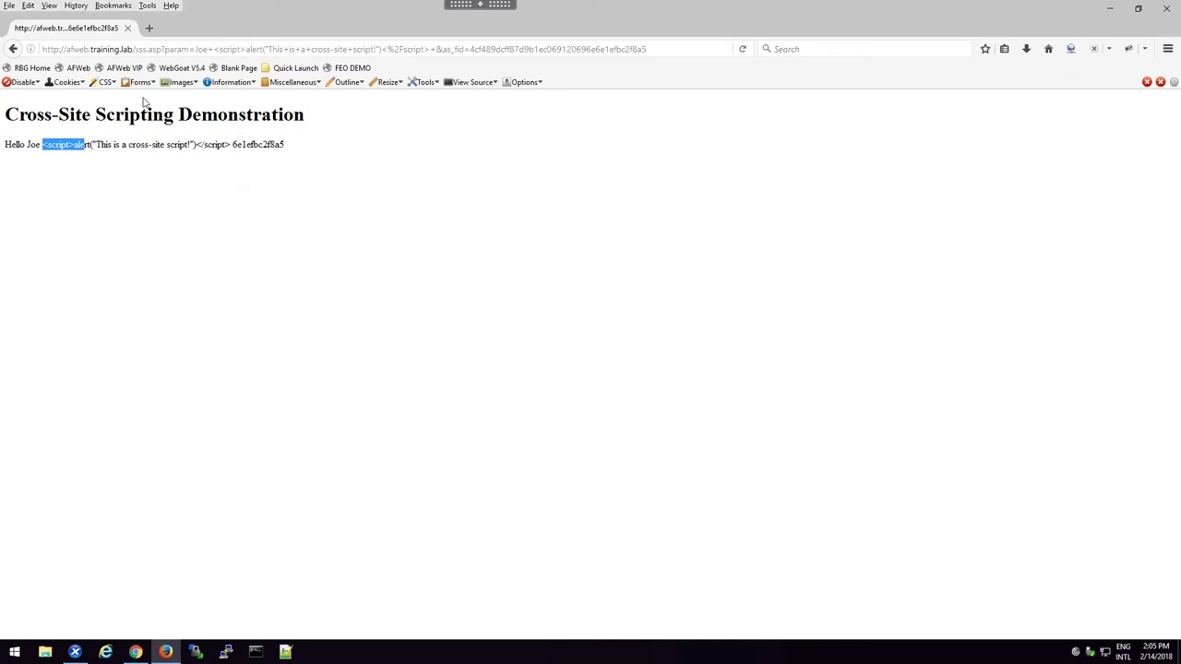
pyautogui.click(12, 49)
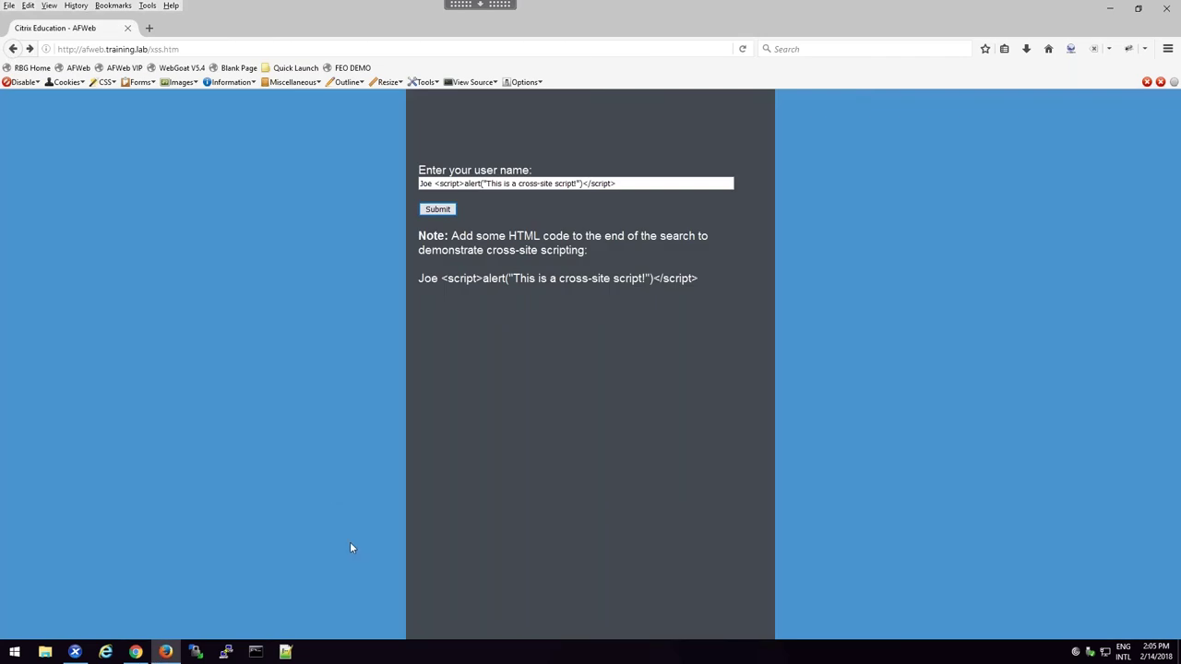
# Open the Cookie Consistency Demo from AFWeb Home in Firefox
pyautogui.click(135, 652)
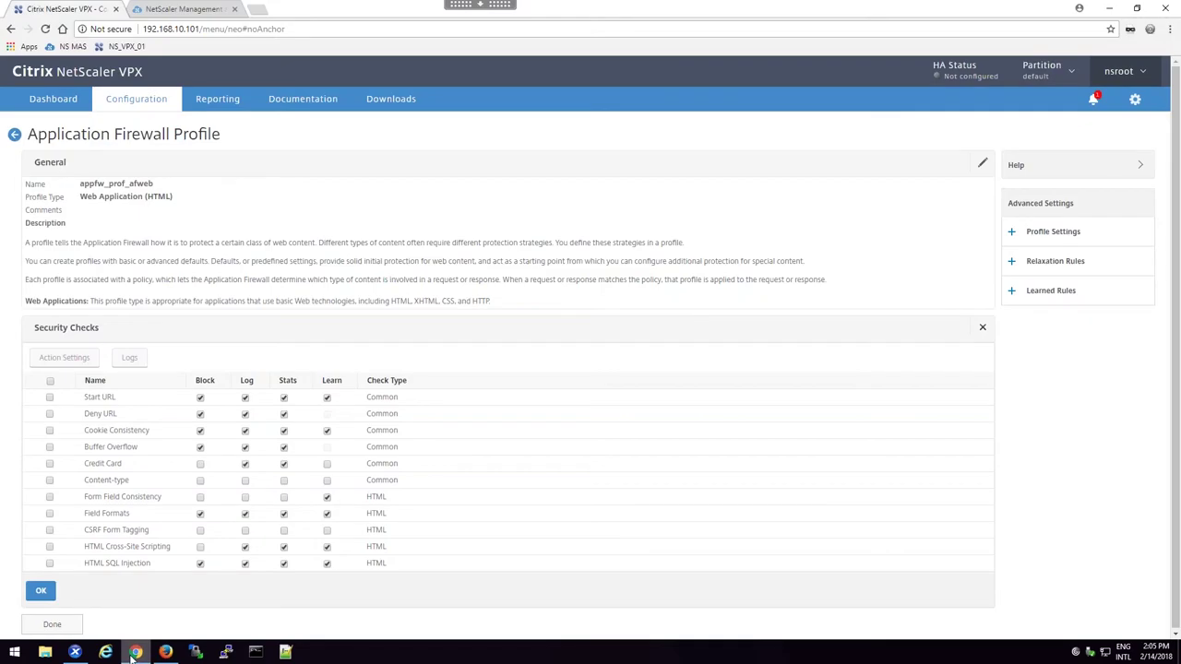
pyautogui.click(164, 652)
pyautogui.click(71, 69)
pyautogui.press('Tab')
pyautogui.press('Tab')
pyautogui.press('Tab')
pyautogui.press('Tab')
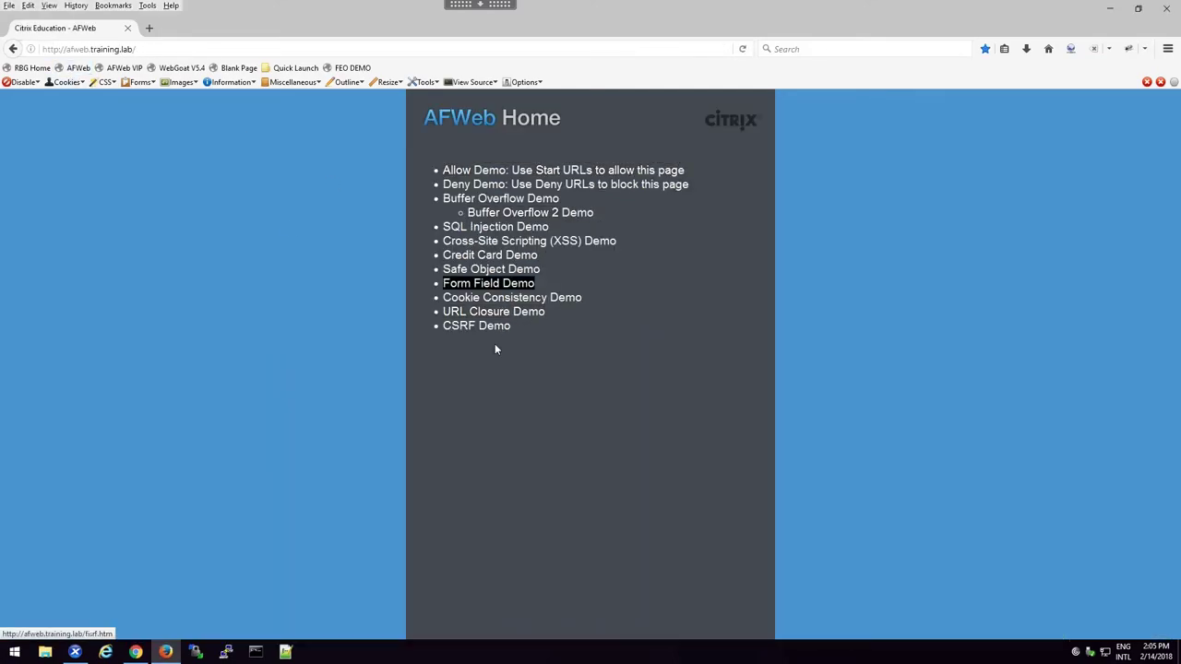
pyautogui.click(498, 297)
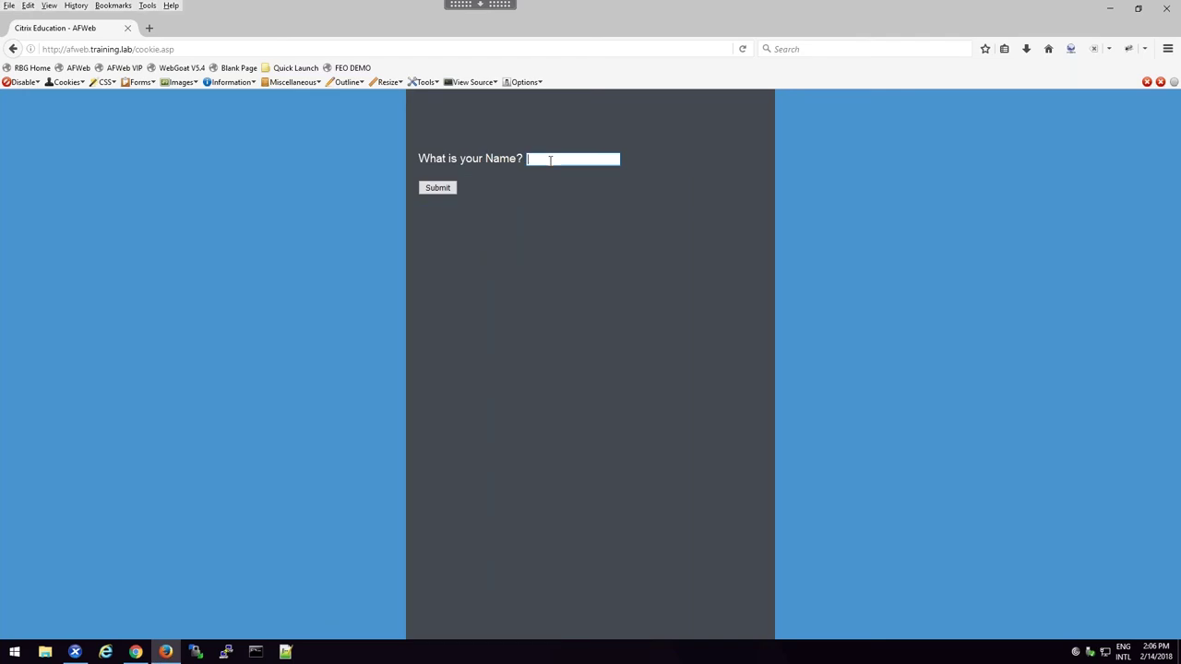
# Submit a surname in the cookie demo's name field and modify the resulting cookie on the client side
pyautogui.write('ones')
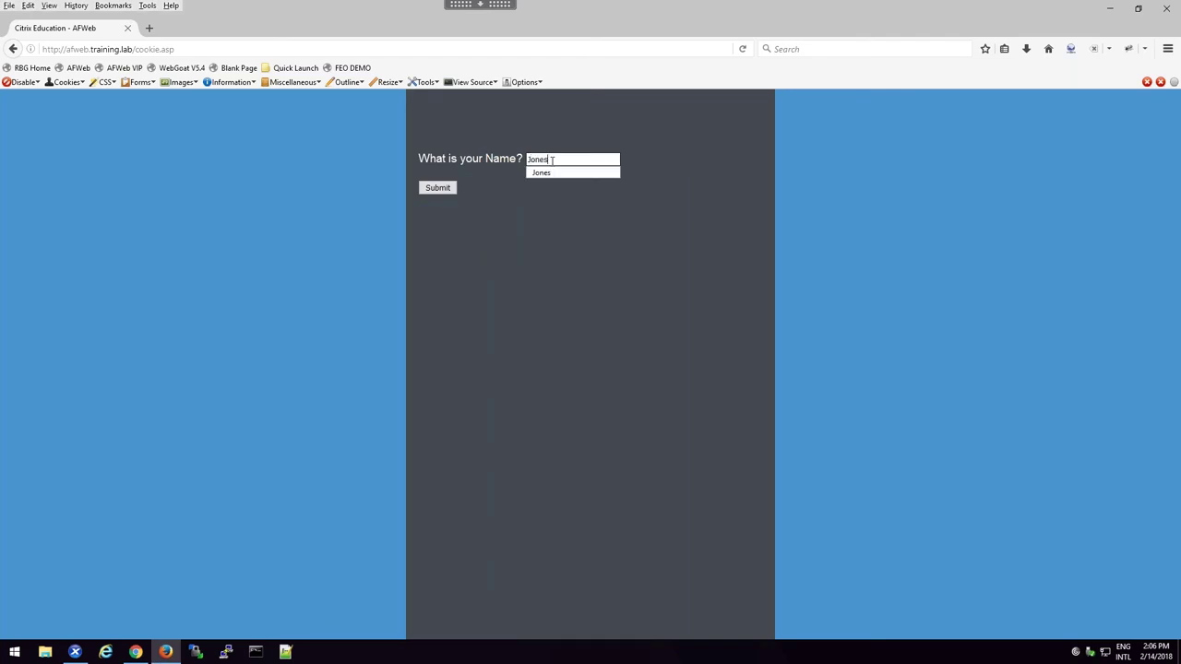
pyautogui.click(558, 174)
pyautogui.click(430, 190)
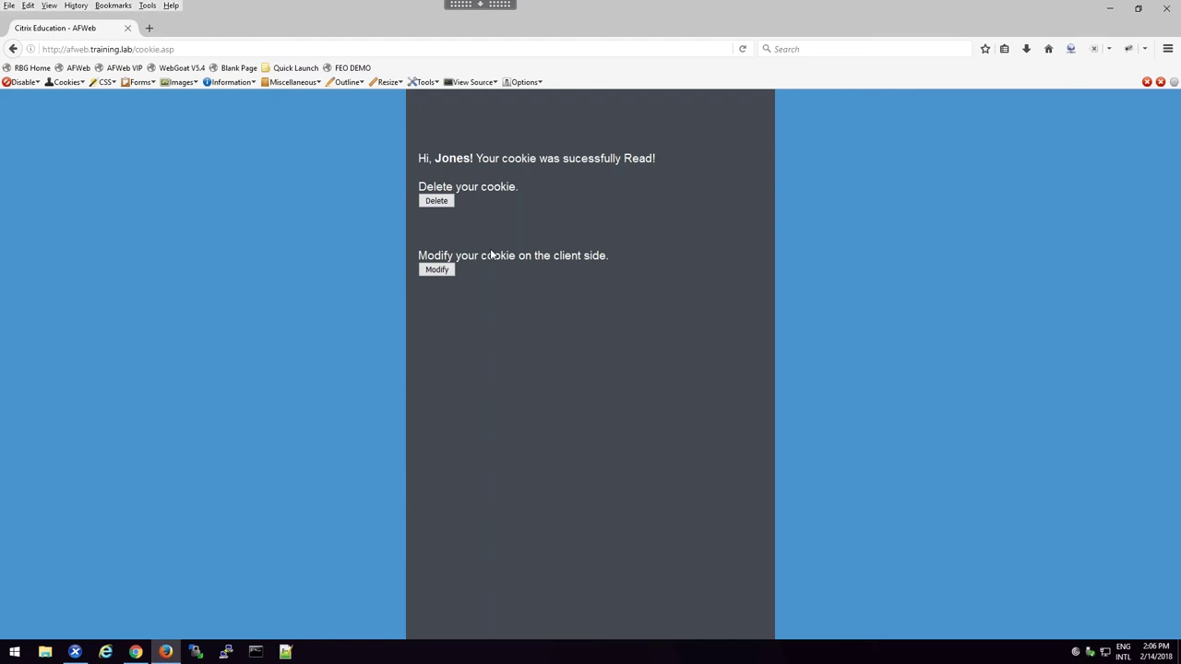
pyautogui.click(451, 270)
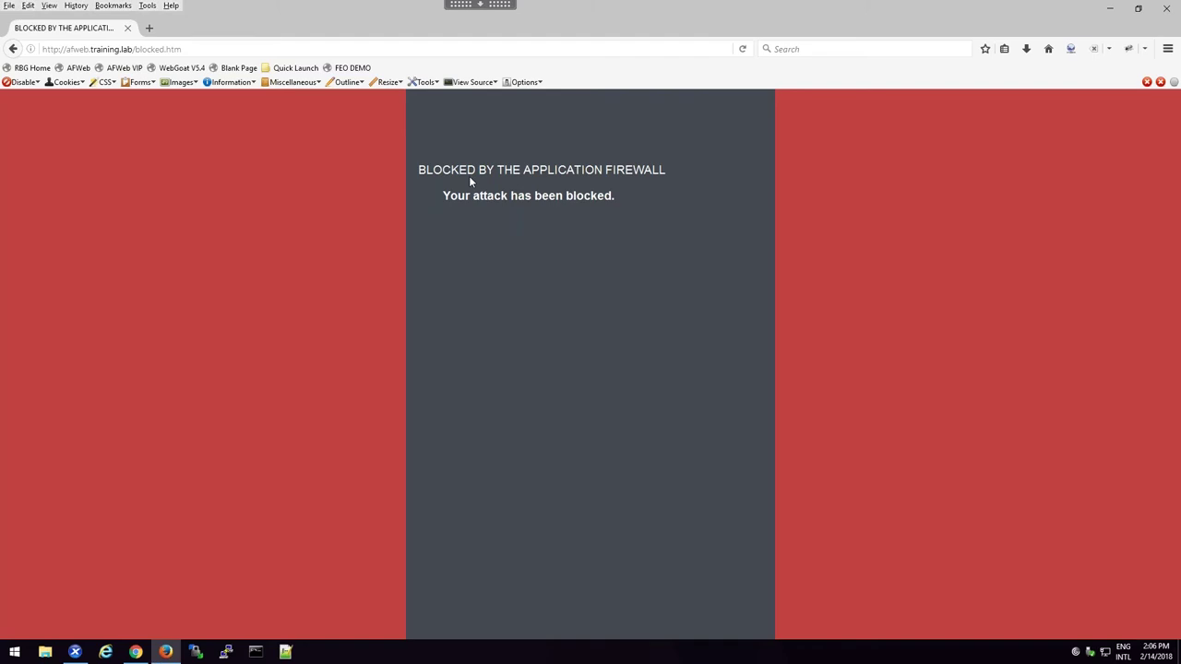
# Open the Credit Card Demo from AFWeb Home and examine how the valid card numbers are displayed, glancing at the profile's security checks
pyautogui.click(78, 68)
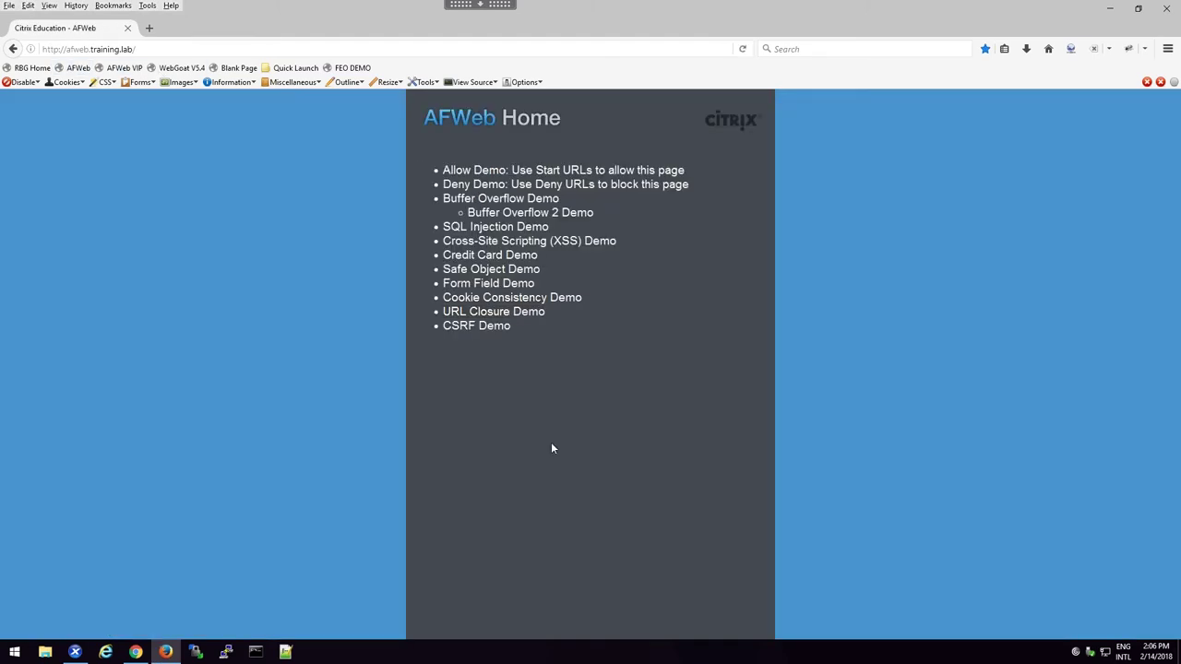
pyautogui.click(487, 258)
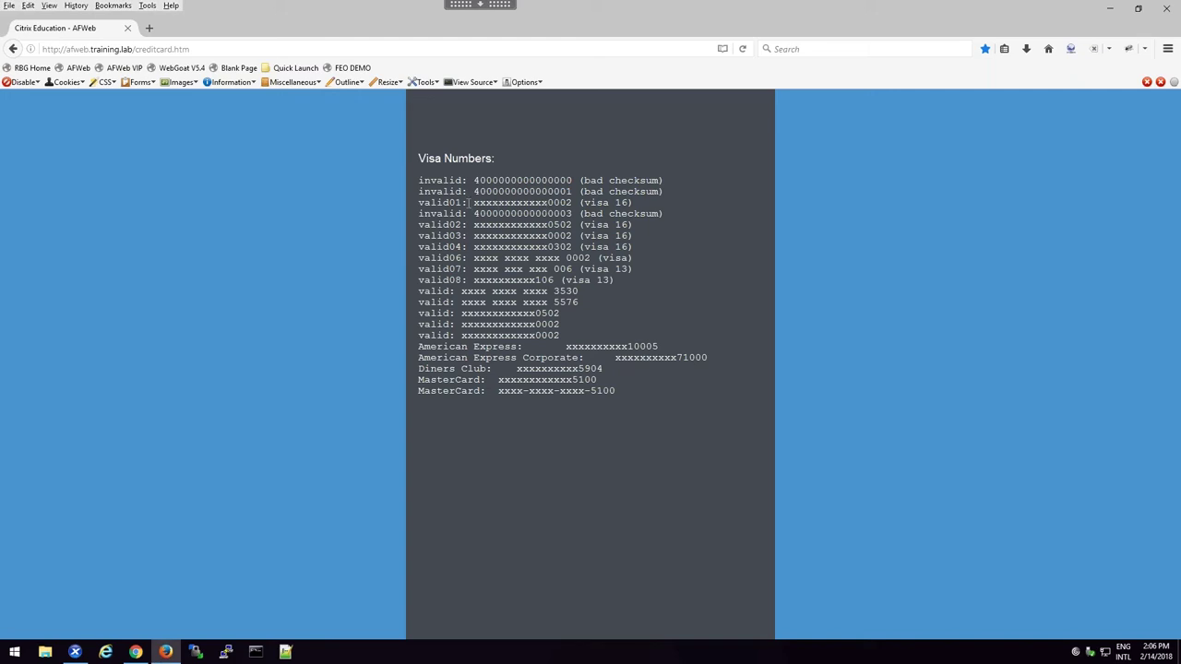
pyautogui.moveTo(467, 202); pyautogui.dragTo(571, 202)
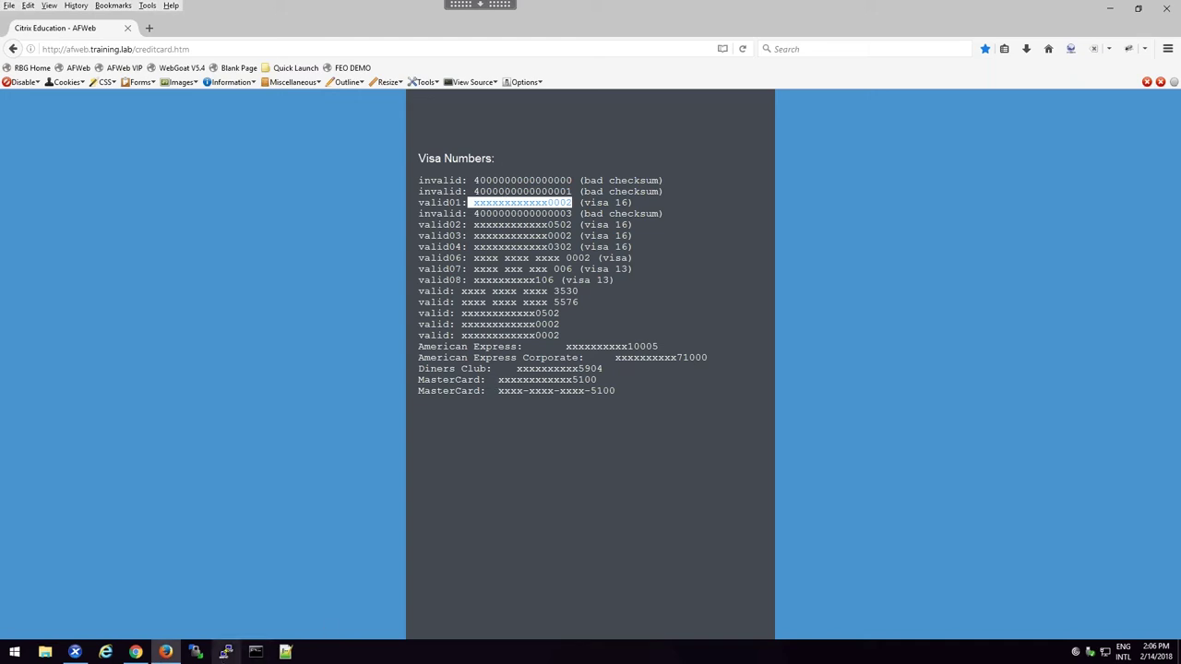
pyautogui.click(135, 654)
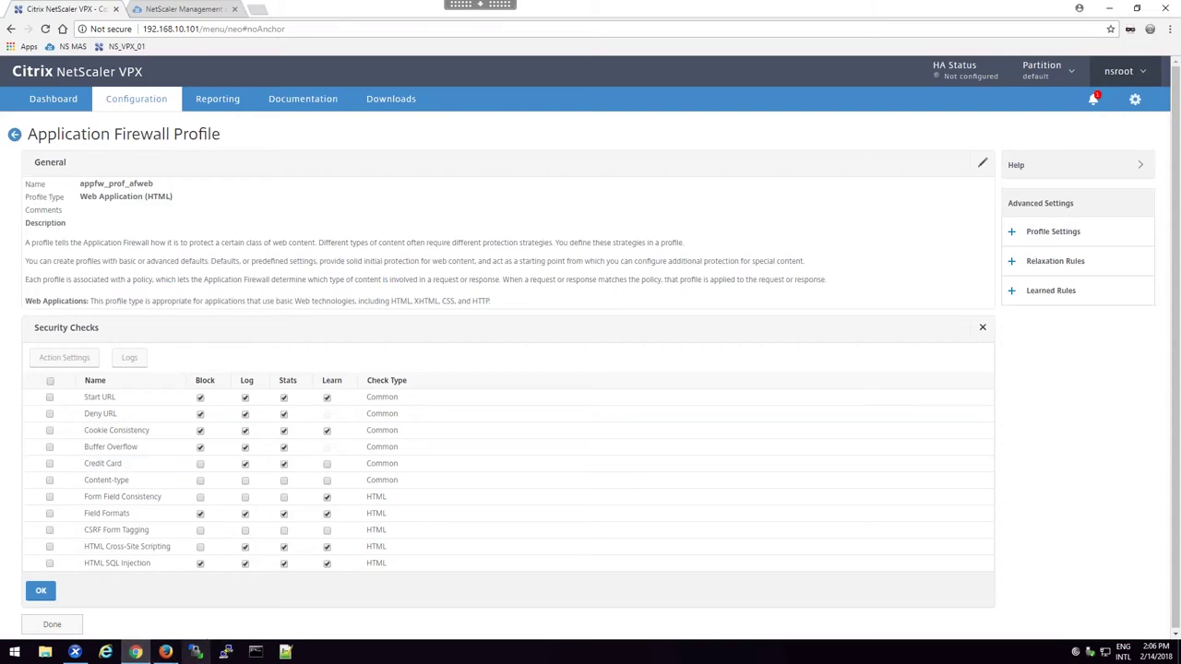
pyautogui.click(168, 653)
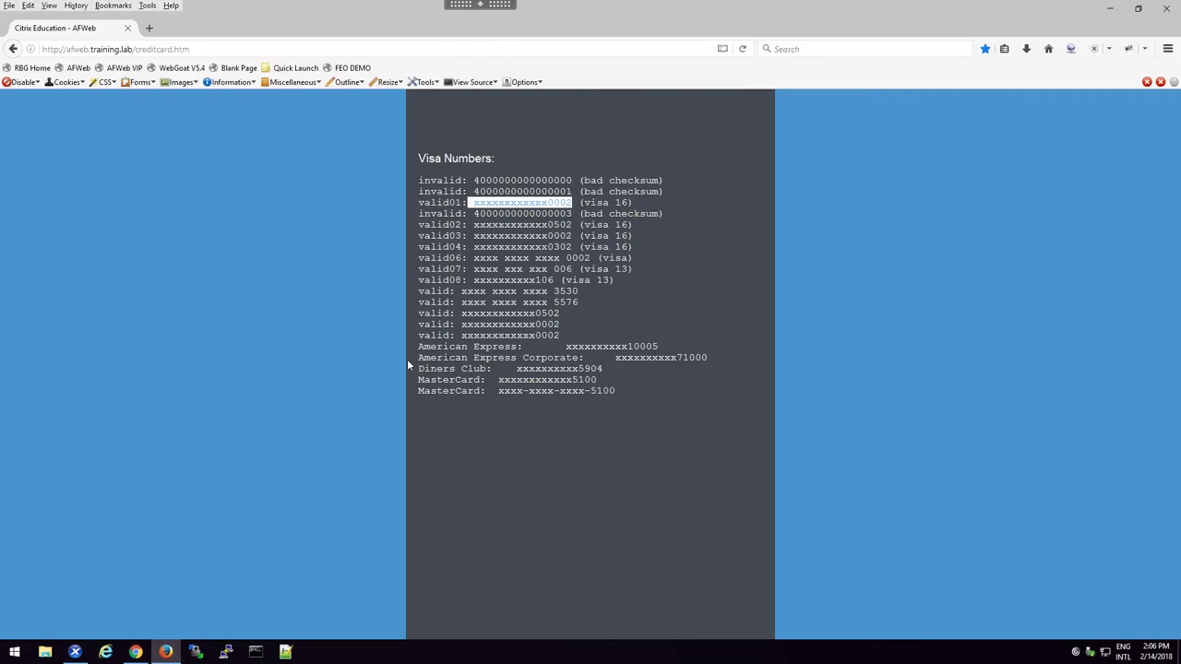
# Open the Safe Object Demo from AFWeb Home and examine the listed Social Security and phone numbers
pyautogui.click(78, 67)
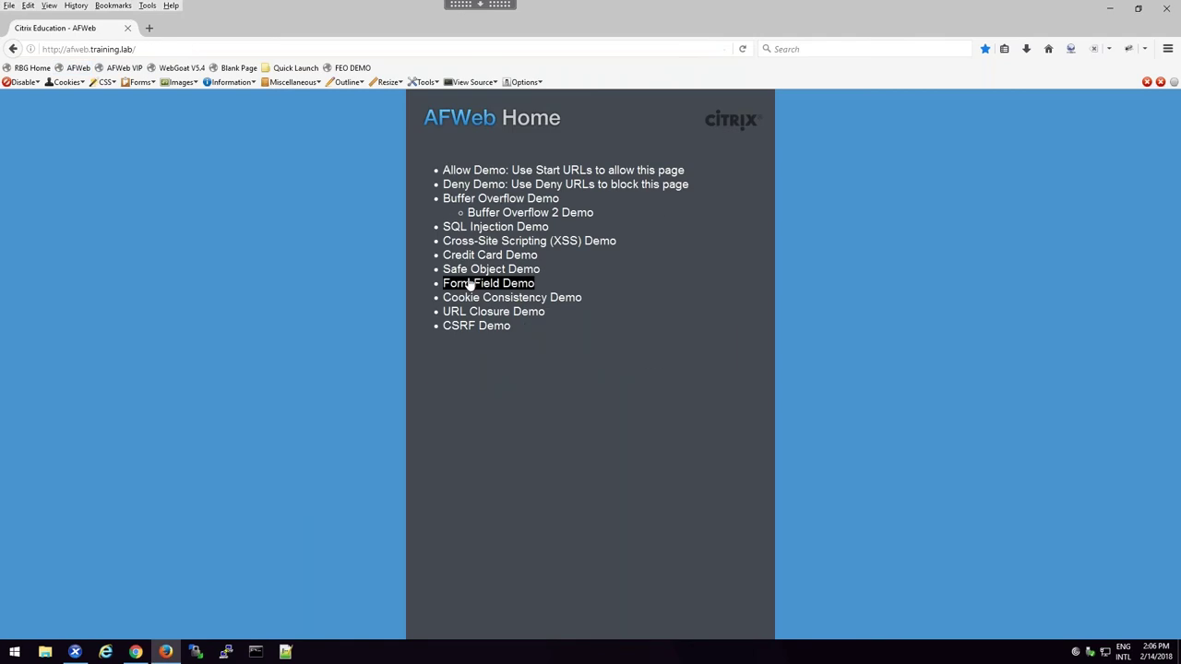
pyautogui.click(468, 271)
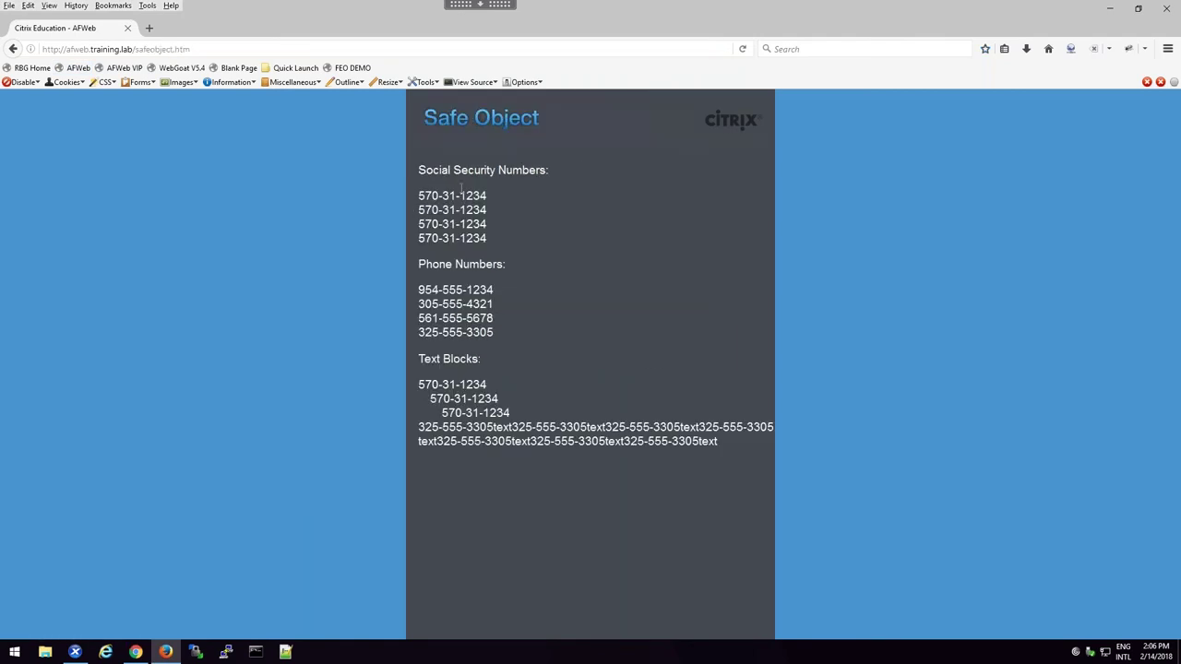
pyautogui.moveTo(418, 196); pyautogui.dragTo(487, 238)
pyautogui.moveTo(419, 289); pyautogui.dragTo(499, 347)
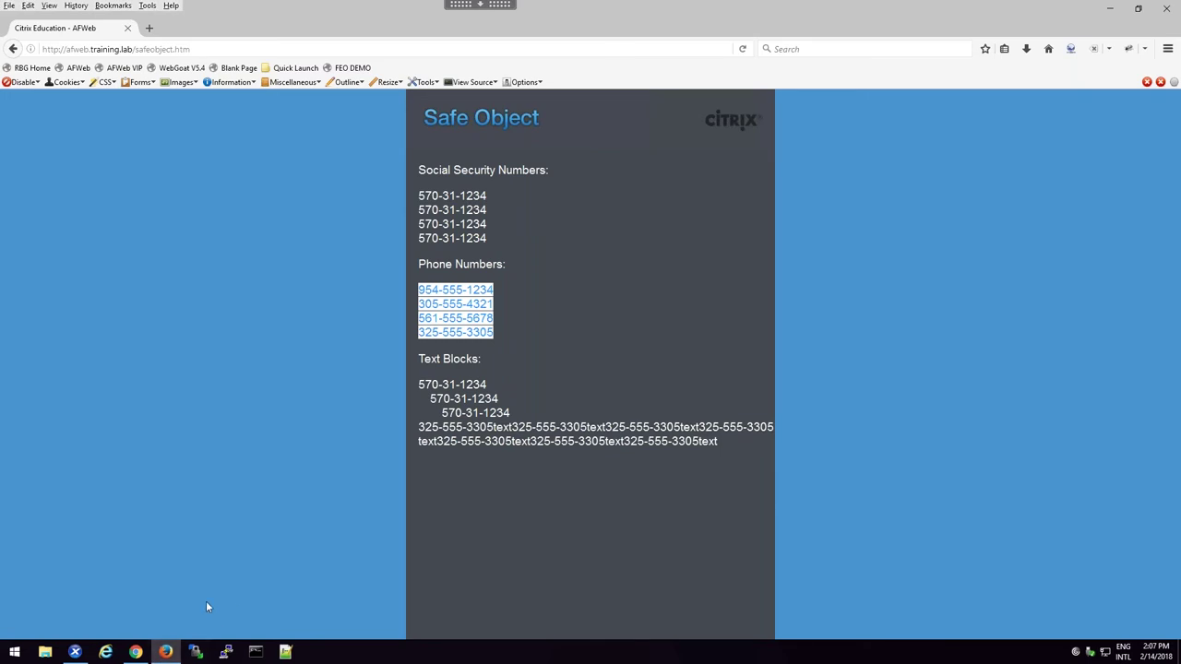
# In NetScaler, enable the US Phone and US TaxID Safe Object rules in the relaxation rules of appfw_prof_afweb
pyautogui.click(135, 651)
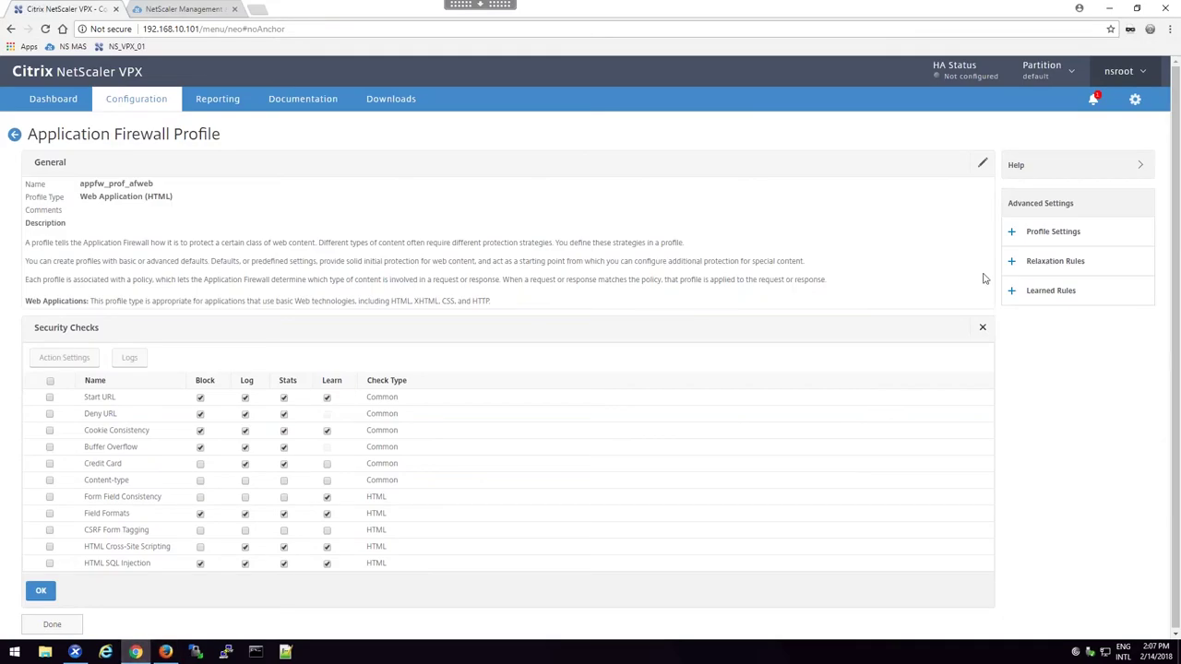
pyautogui.click(1058, 270)
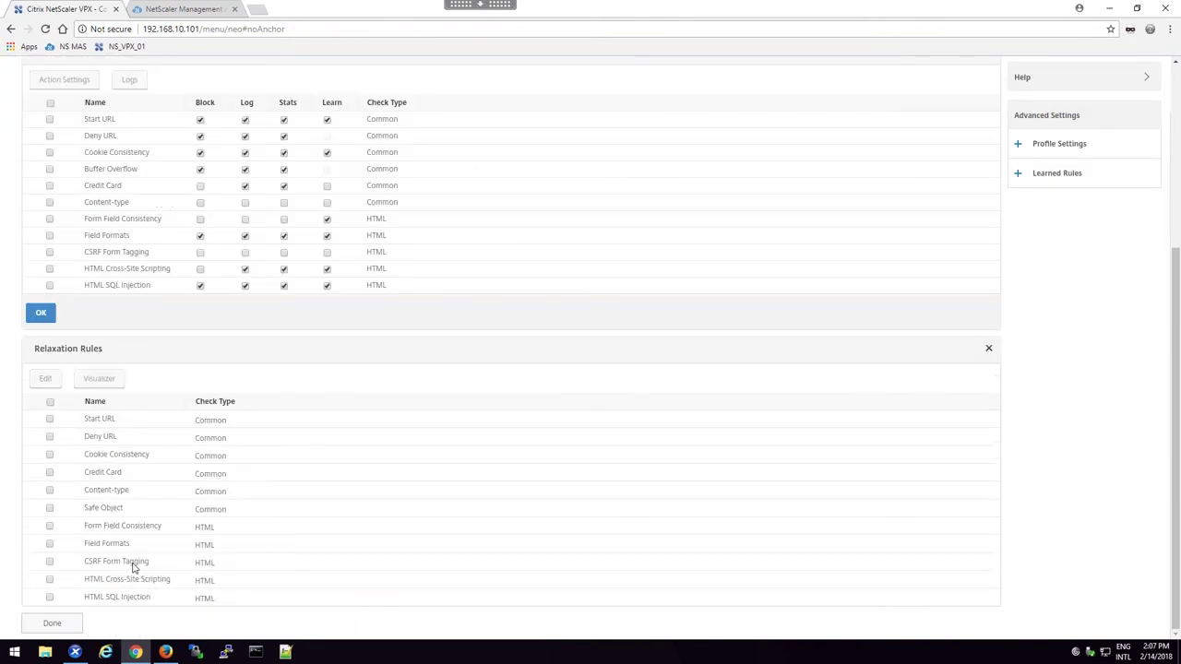
pyautogui.rightClick(40, 510)
pyautogui.click(54, 519)
pyautogui.click(327, 196)
pyautogui.click(340, 214)
pyautogui.click(499, 158)
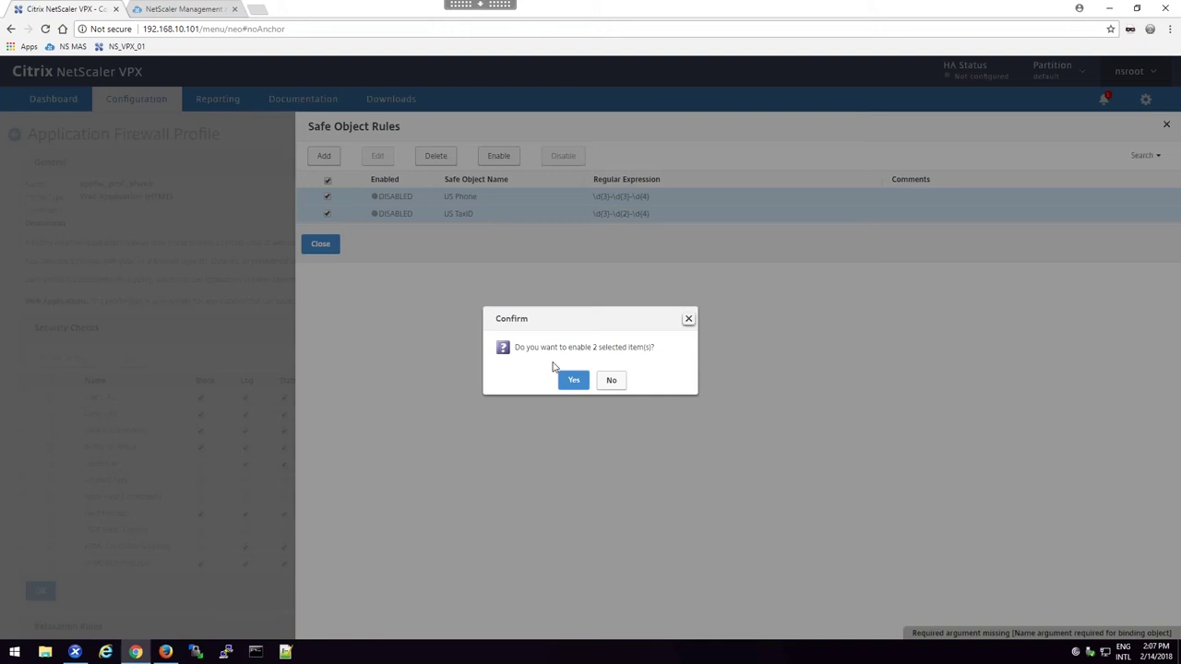
pyautogui.click(573, 380)
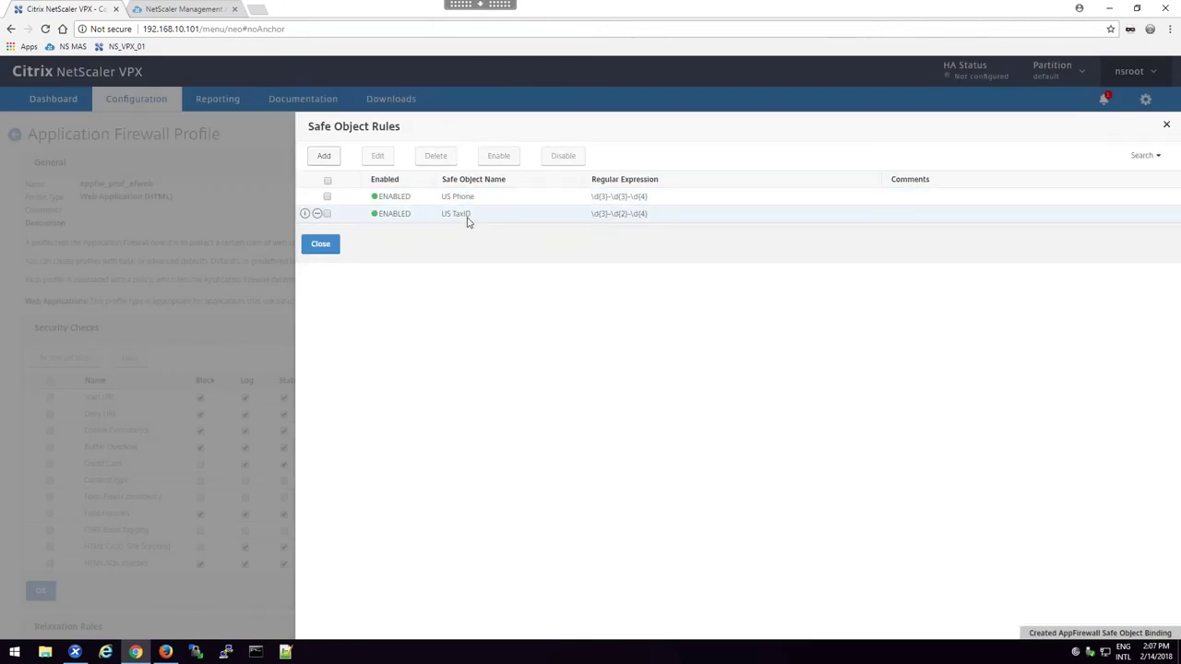
pyautogui.click(320, 244)
# Back in Firefox, reopen the Safe Object Demo from AFWeb Home to test the enabled Safe Object rules
pyautogui.click(165, 652)
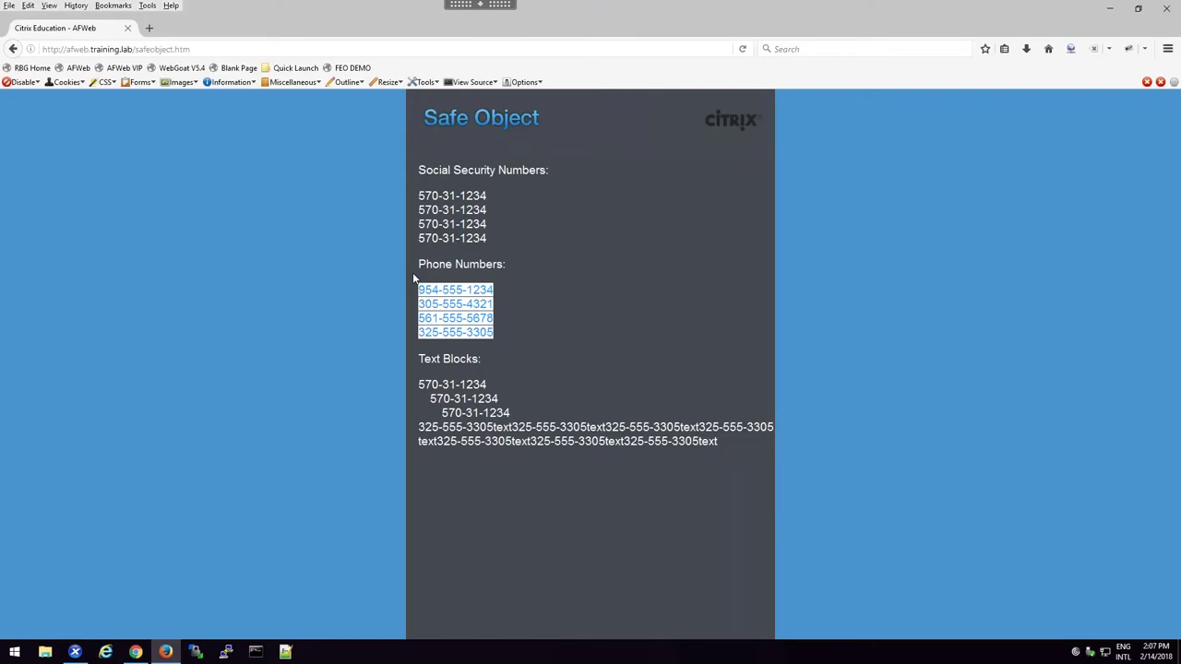
pyautogui.click(496, 337)
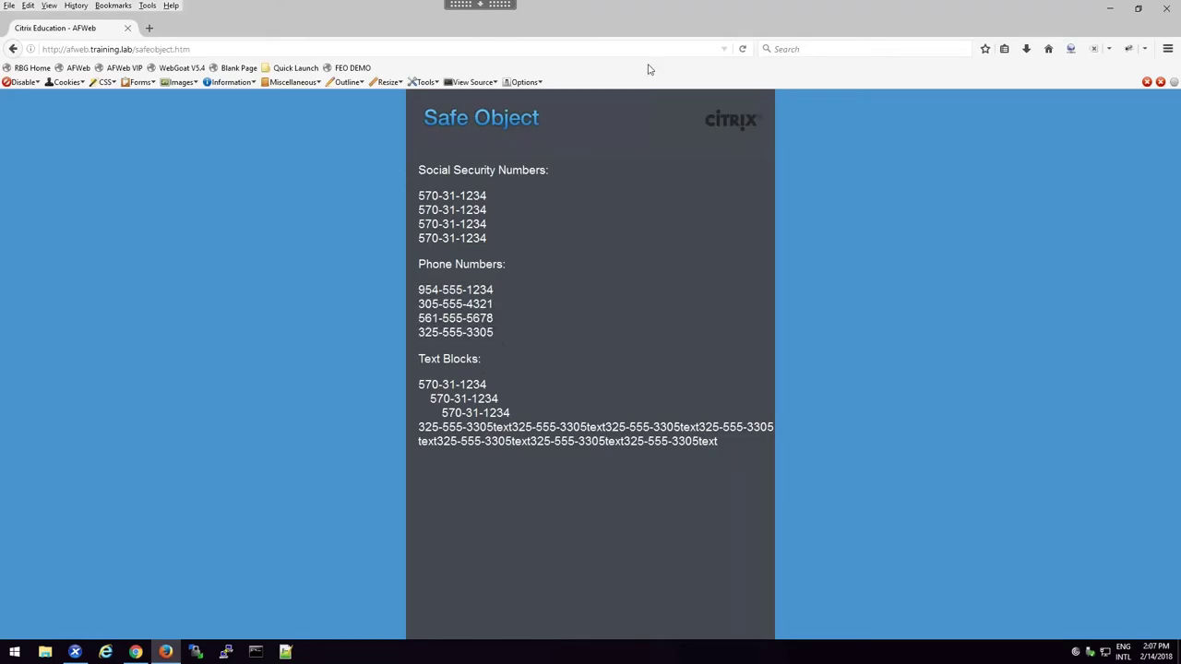
pyautogui.click(78, 67)
pyautogui.click(507, 269)
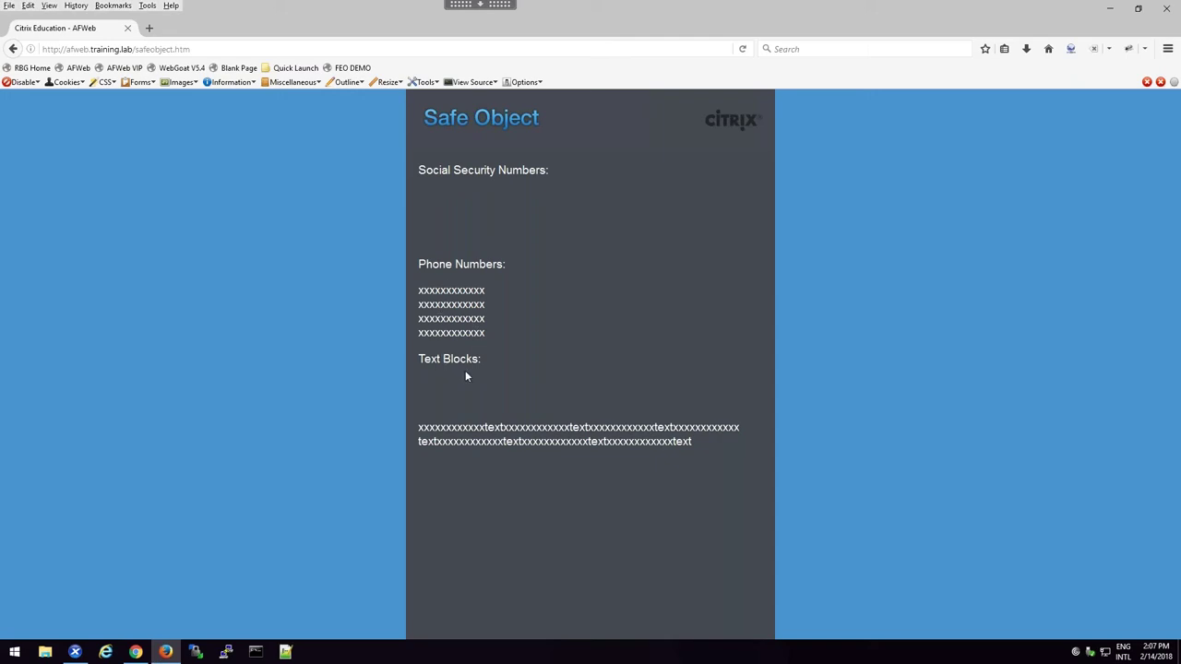
# Switch to NetScaler in Chrome and examine the Start URL action settings of appfw_prof_afweb, closing them without changes
pyautogui.click(139, 651)
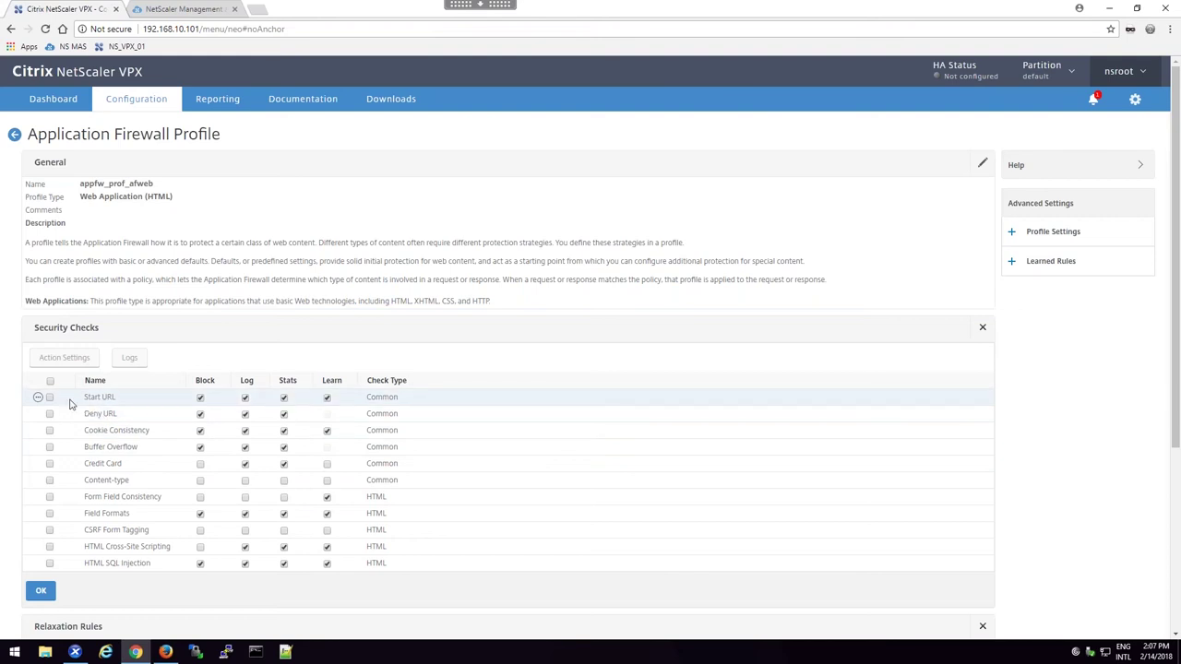
pyautogui.rightClick(40, 403)
pyautogui.click(55, 404)
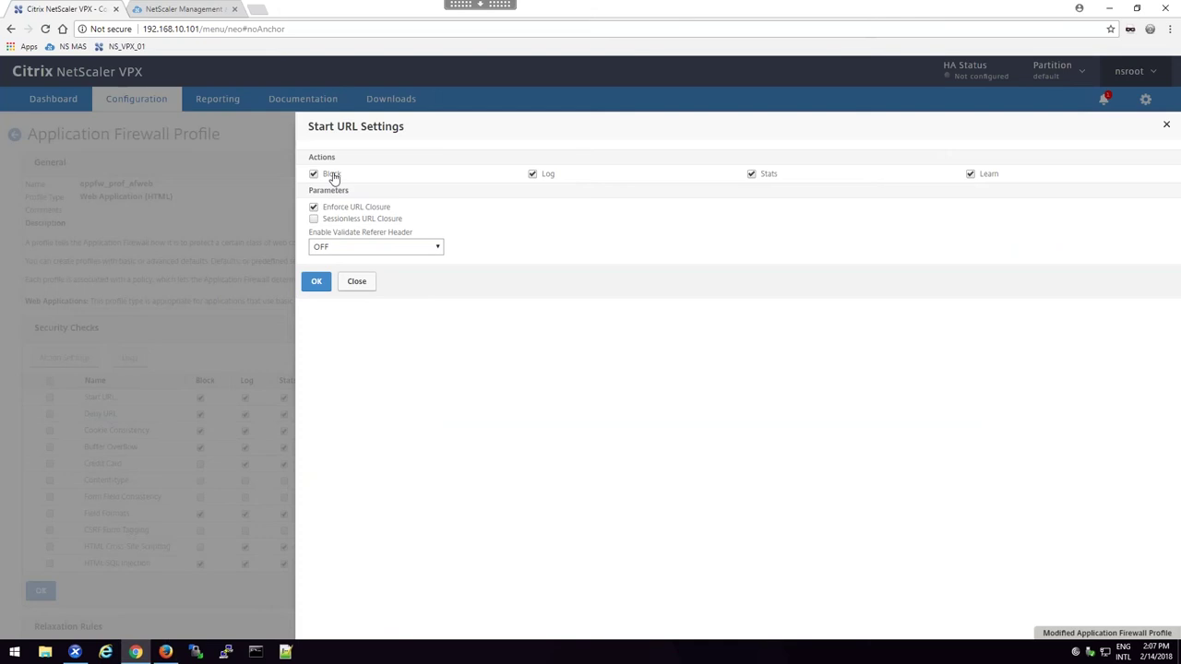
pyautogui.click(358, 283)
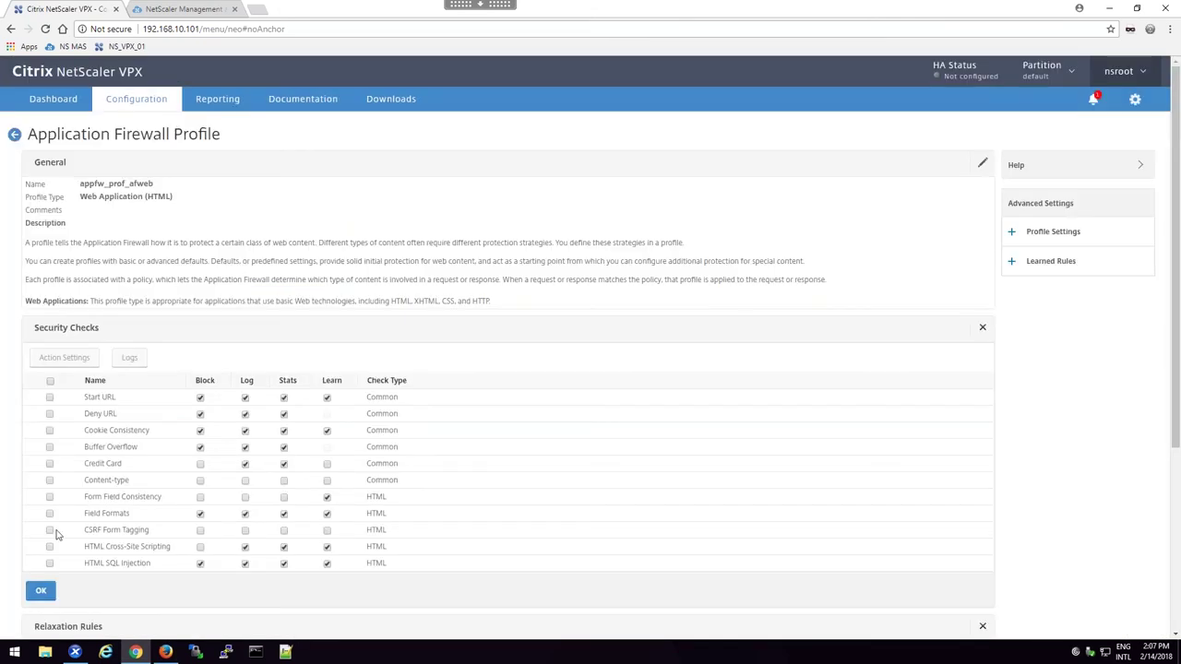
# Enable the two Start URL relaxation rules for static file extensions (html, js, gif, css) and script extensions (cgi, aspx, jsp, php, pl)
pyautogui.scroll(-3, 41, 447)
pyautogui.click(39, 419)
pyautogui.click(53, 428)
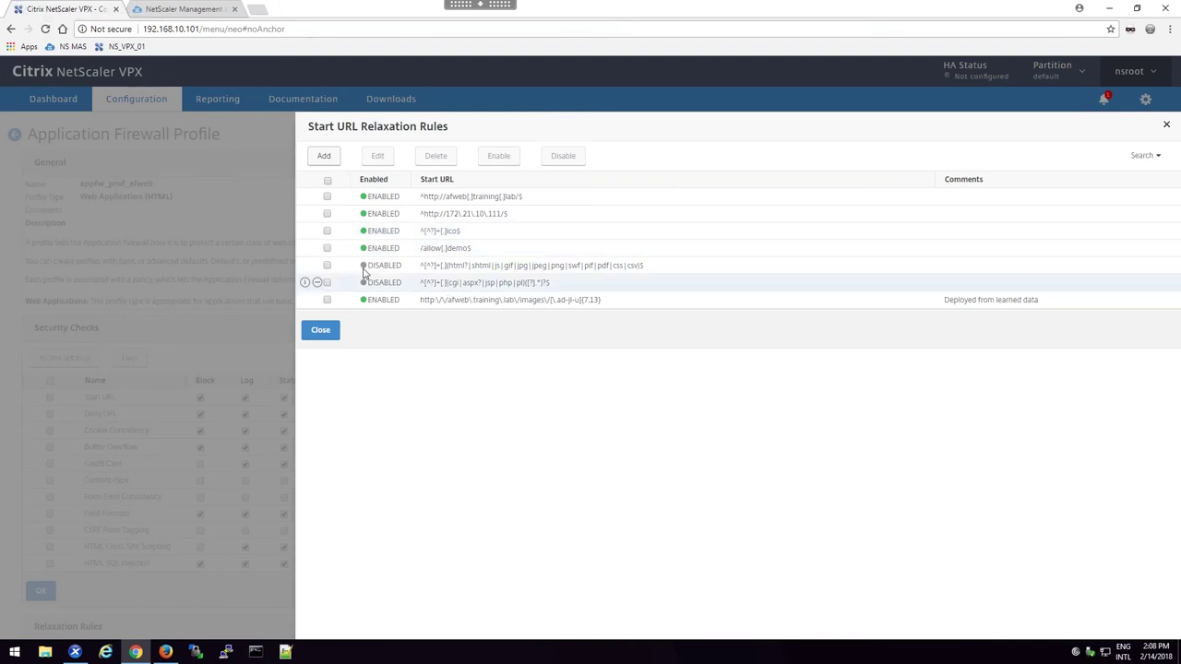
pyautogui.click(326, 265)
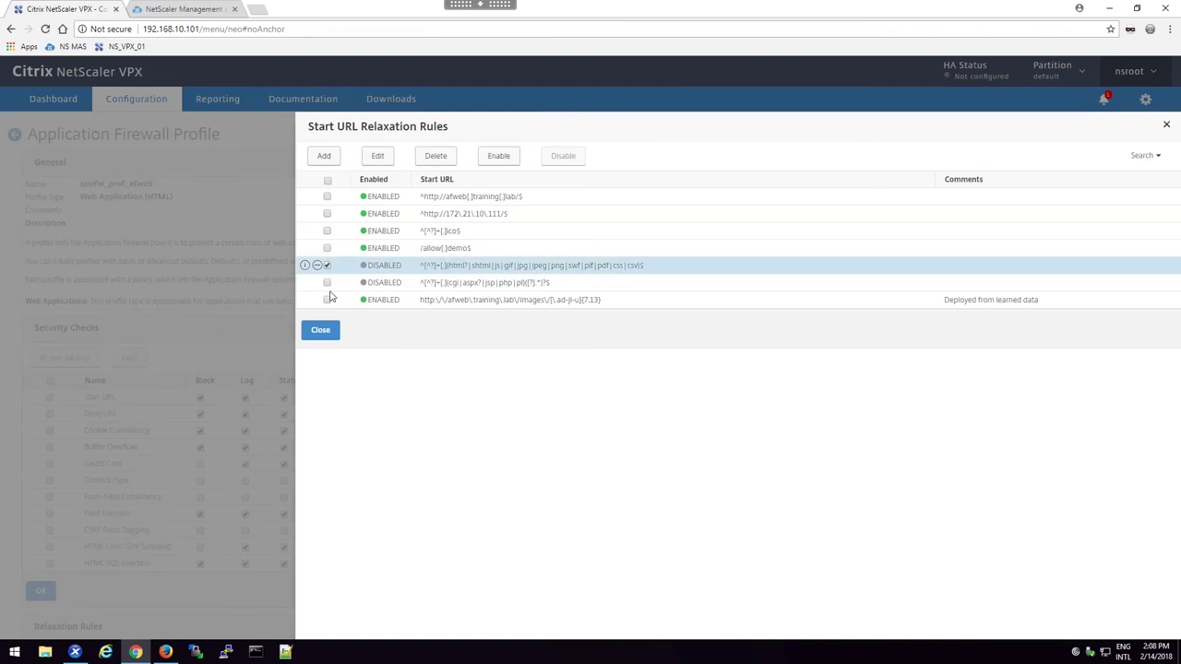
pyautogui.click(498, 155)
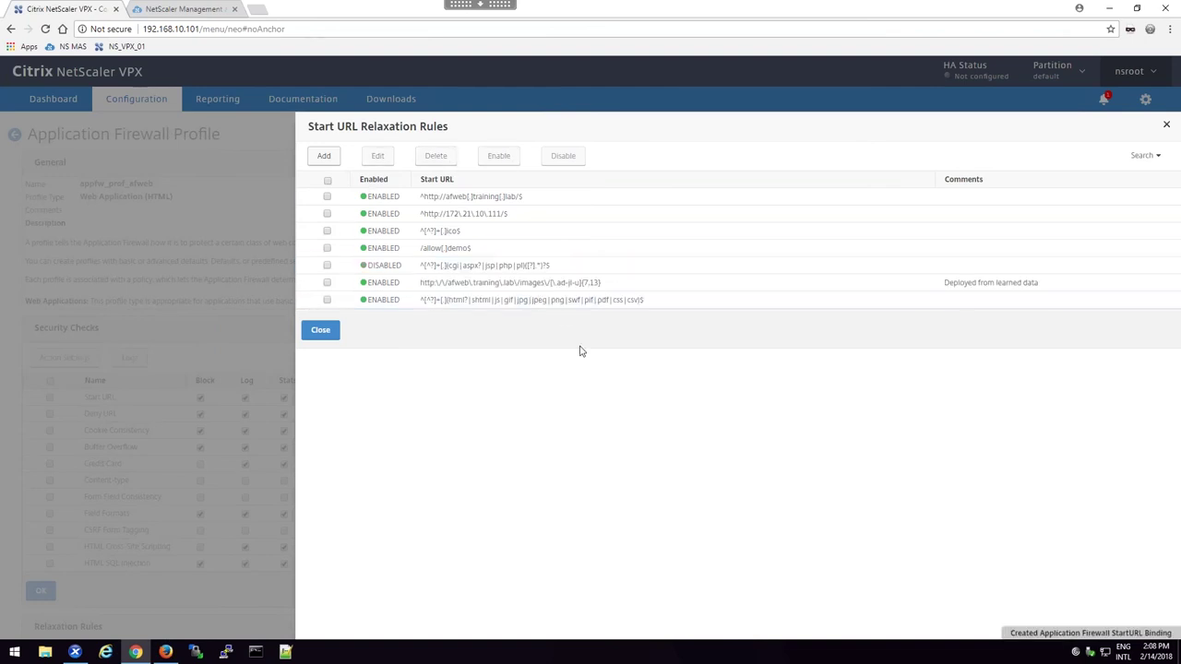
pyautogui.click(327, 265)
pyautogui.click(497, 159)
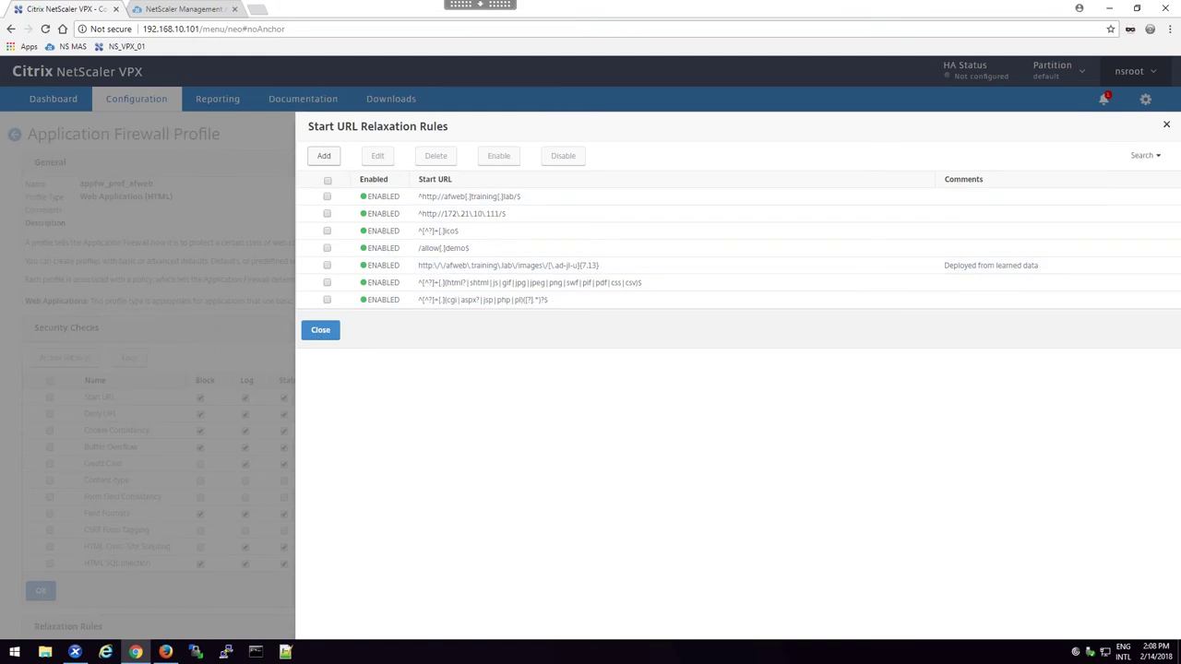
# In Firefox, test the Allow Demo and Deny Demo from AFWeb Home, checking the /allow[.]demo$ rule in NetScaler in between
pyautogui.click(165, 651)
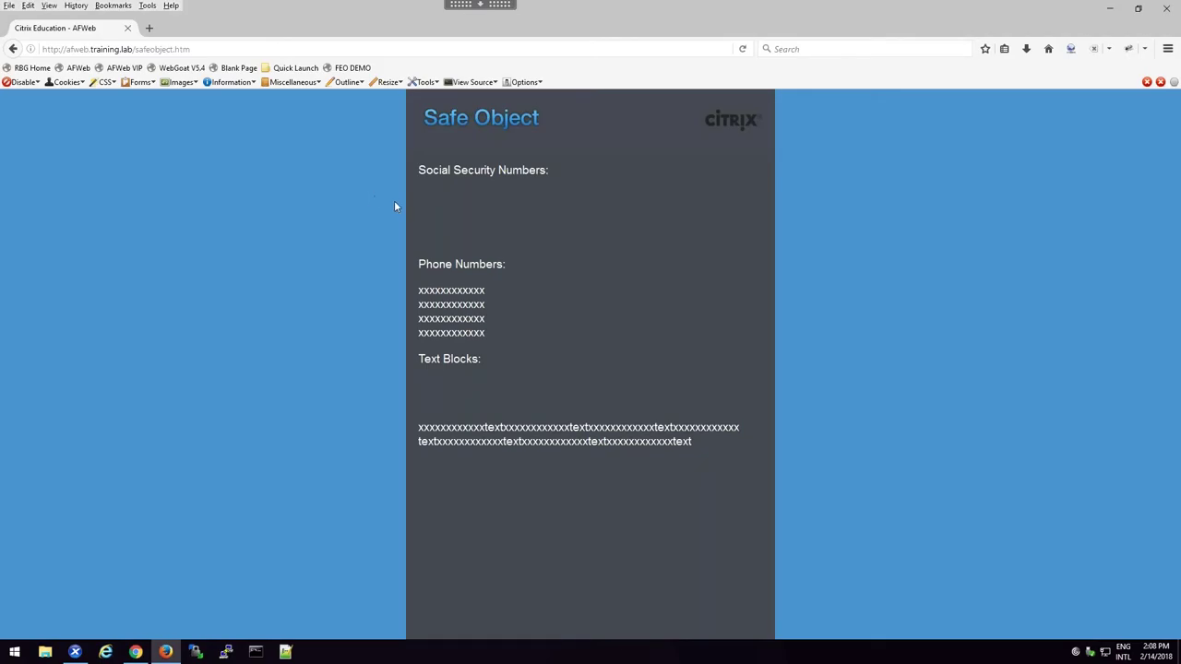
pyautogui.click(78, 67)
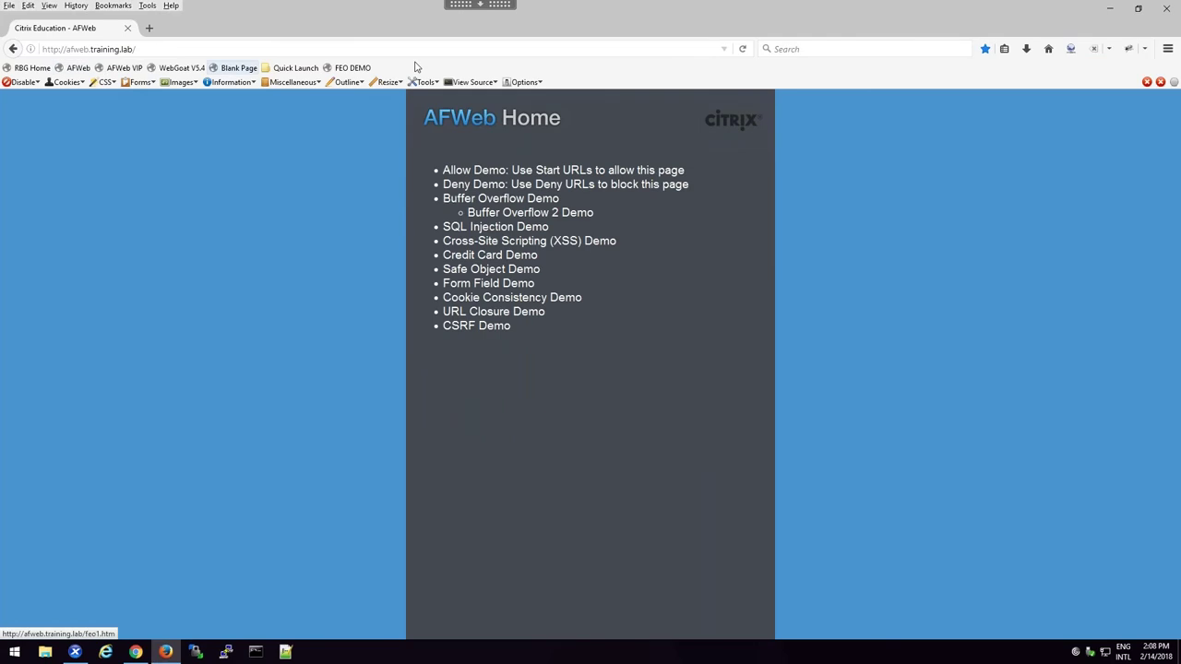
pyautogui.click(461, 181)
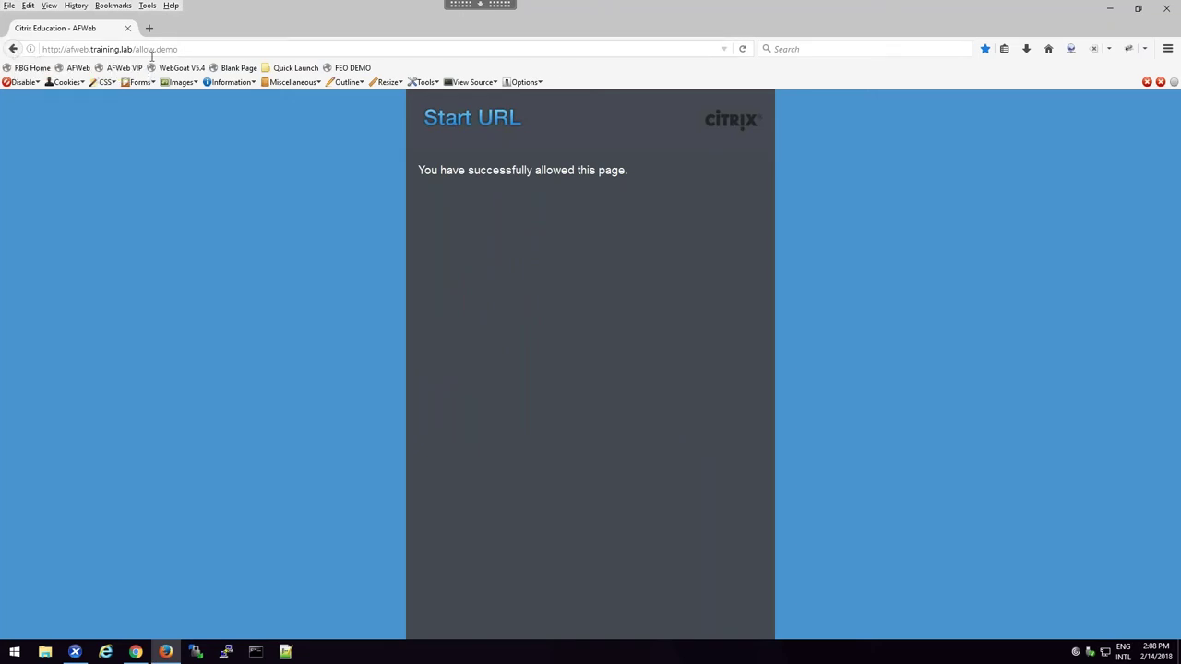
pyautogui.click(13, 49)
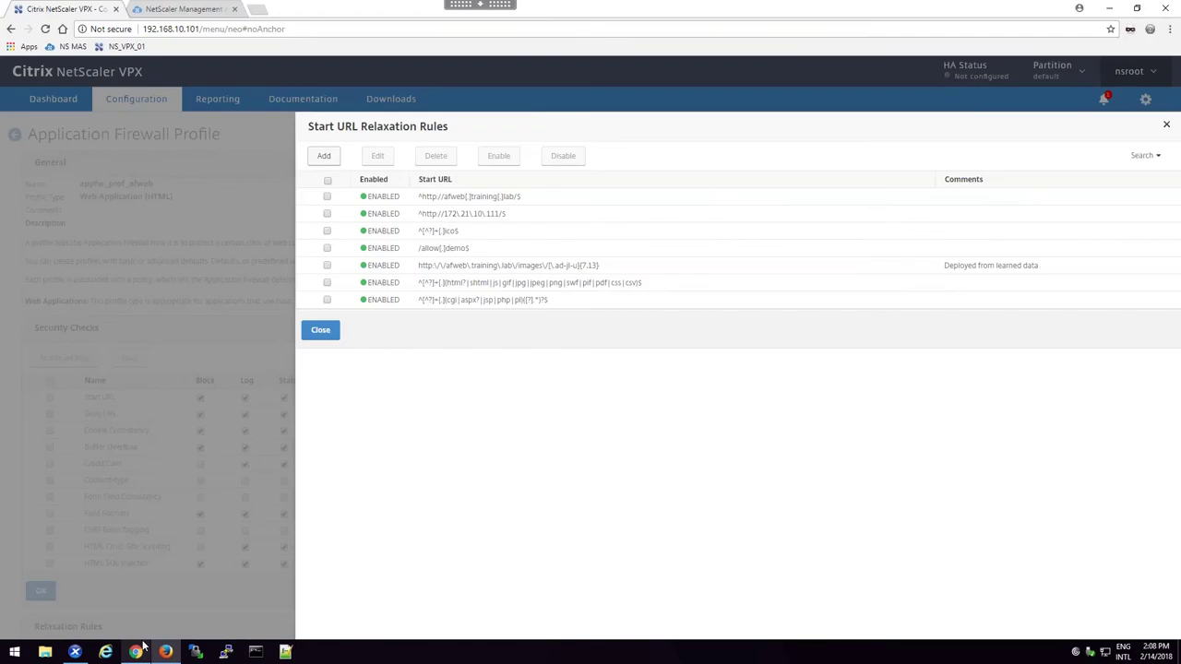
pyautogui.click(136, 651)
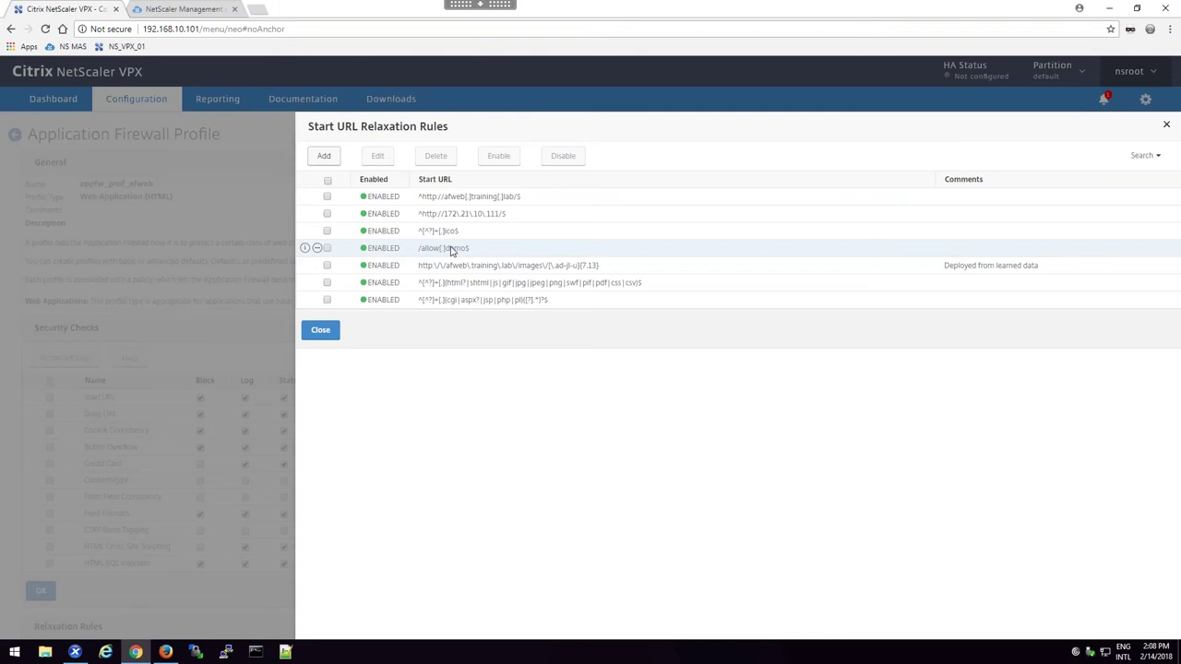
pyautogui.click(166, 652)
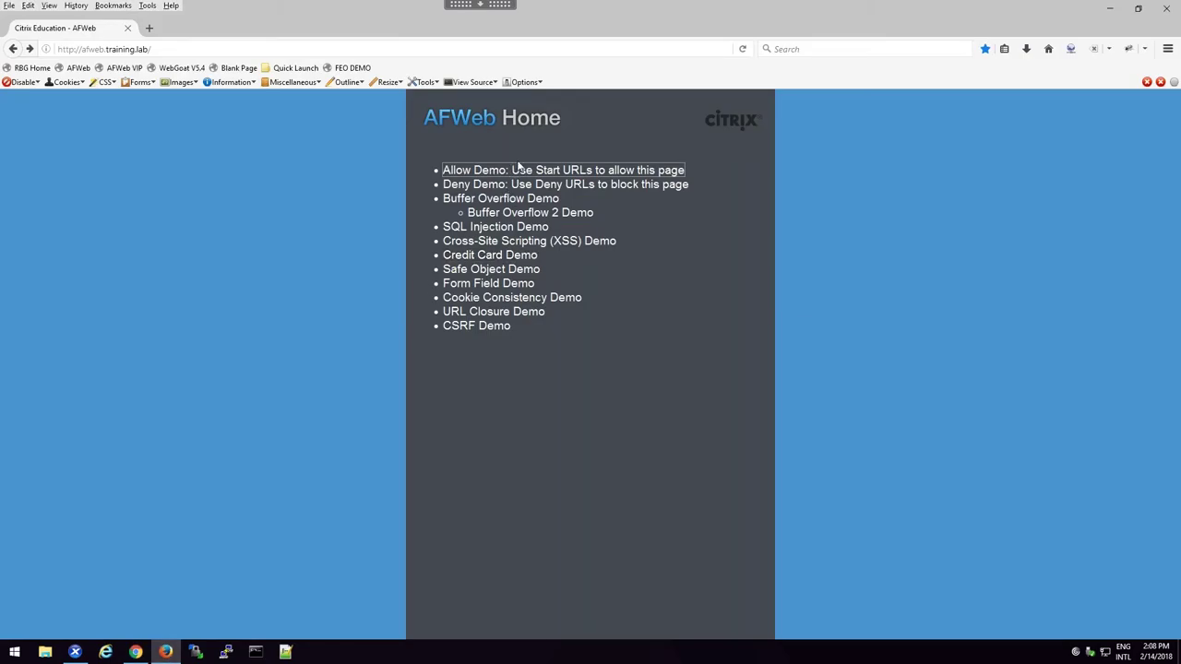
pyautogui.click(522, 199)
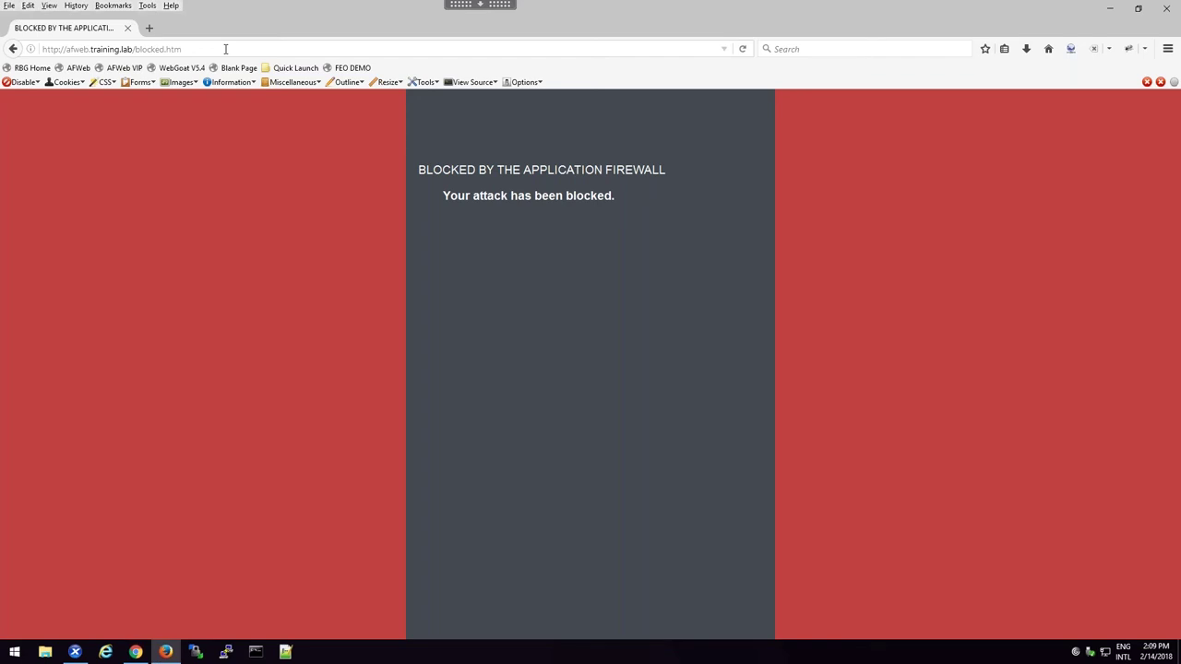
# In NetScaler, open the Deny URL rules of appfw_prof_afweb and review both pages, including the /denyme[.]htm rule
pyautogui.click(135, 651)
pyautogui.click(325, 331)
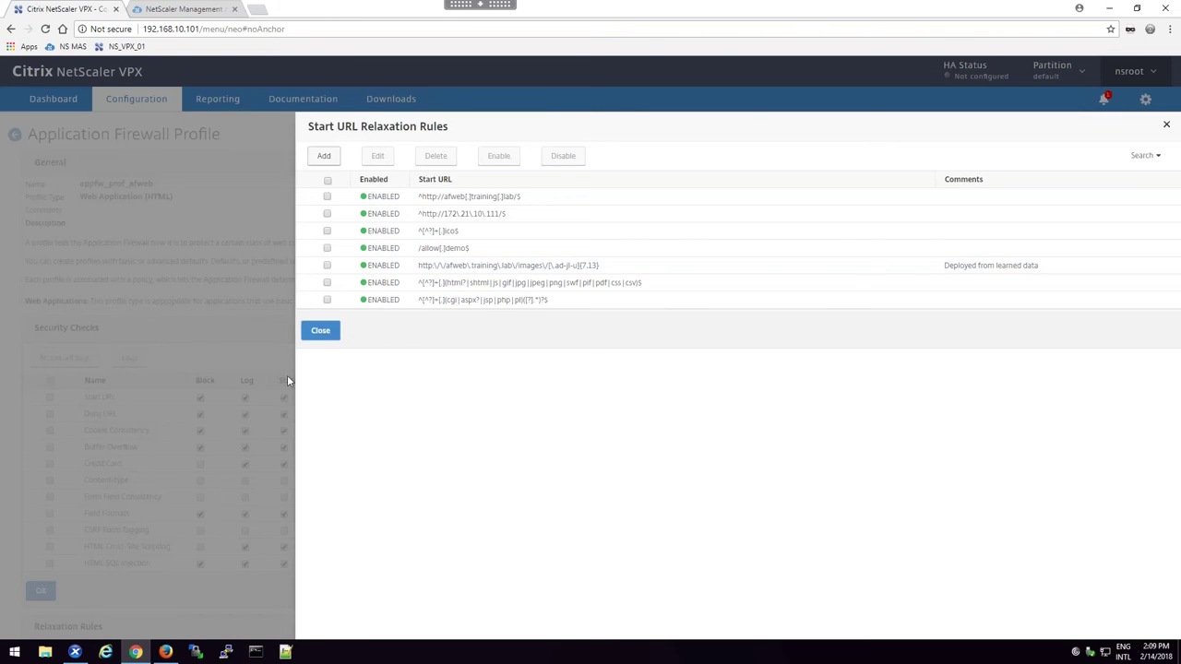
pyautogui.rightClick(42, 417)
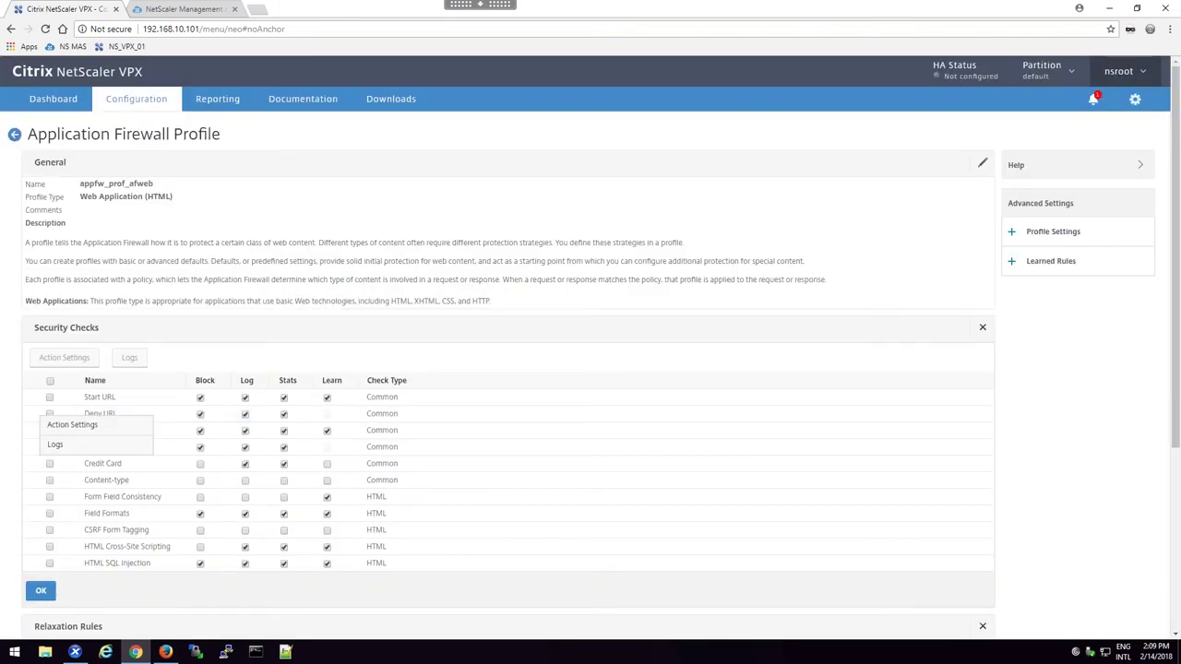
pyautogui.click(18, 436)
pyautogui.scroll(-3, 26, 498)
pyautogui.rightClick(38, 437)
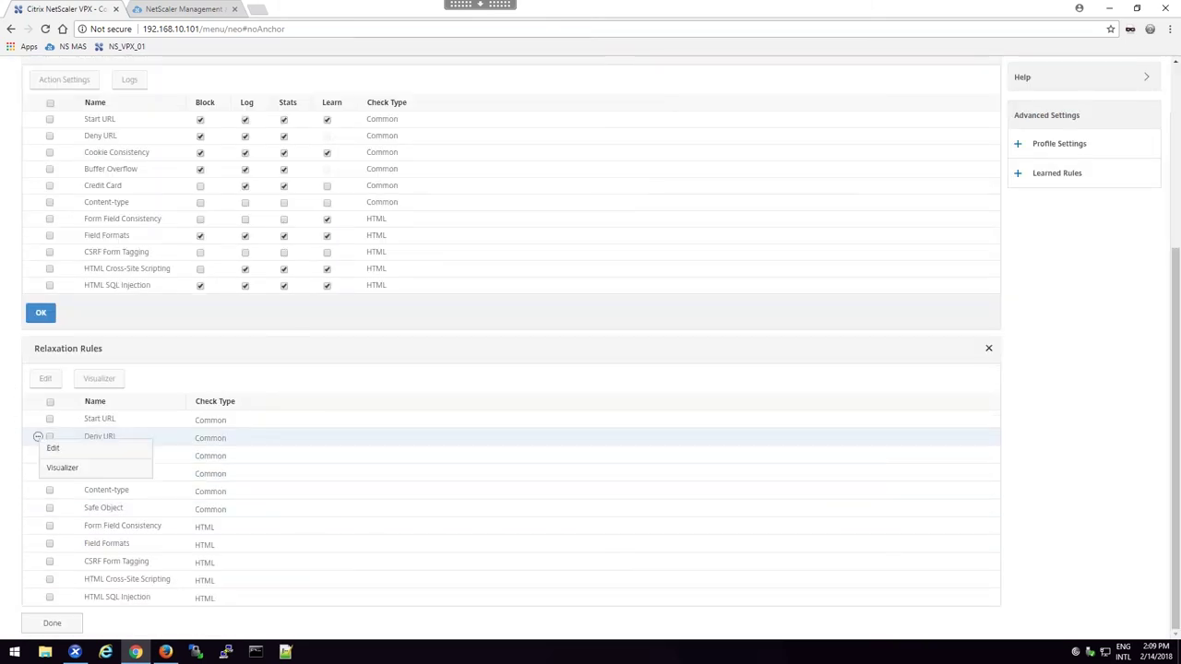
pyautogui.click(57, 448)
pyautogui.scroll(-5, 549, 553)
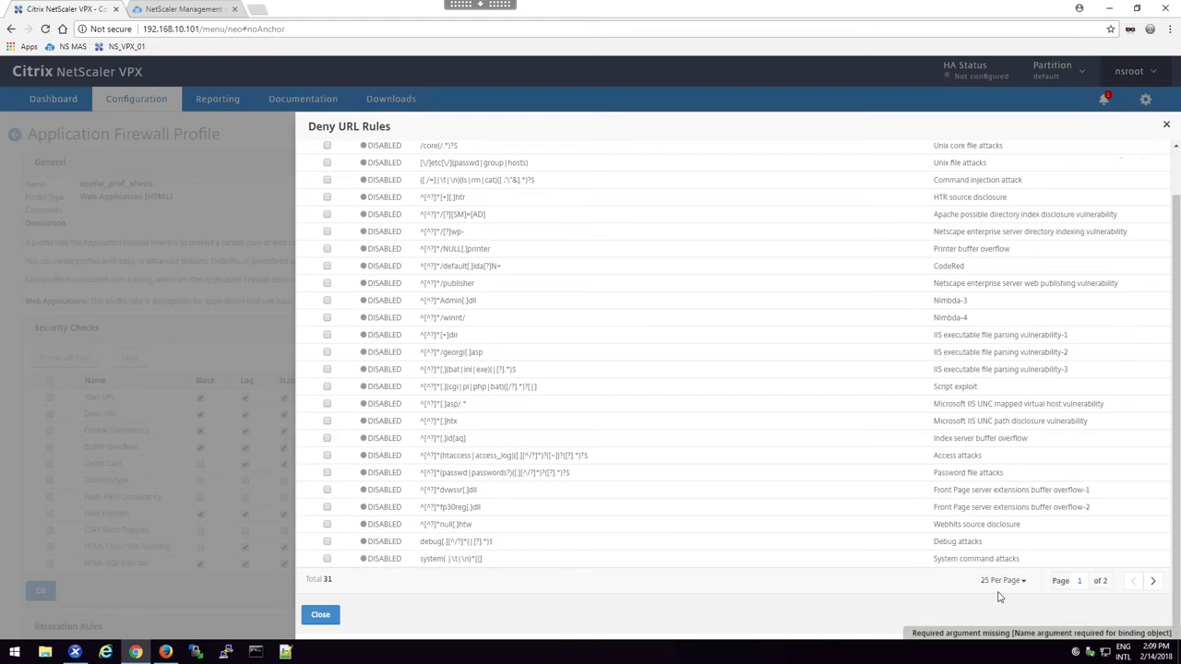
pyautogui.click(1152, 580)
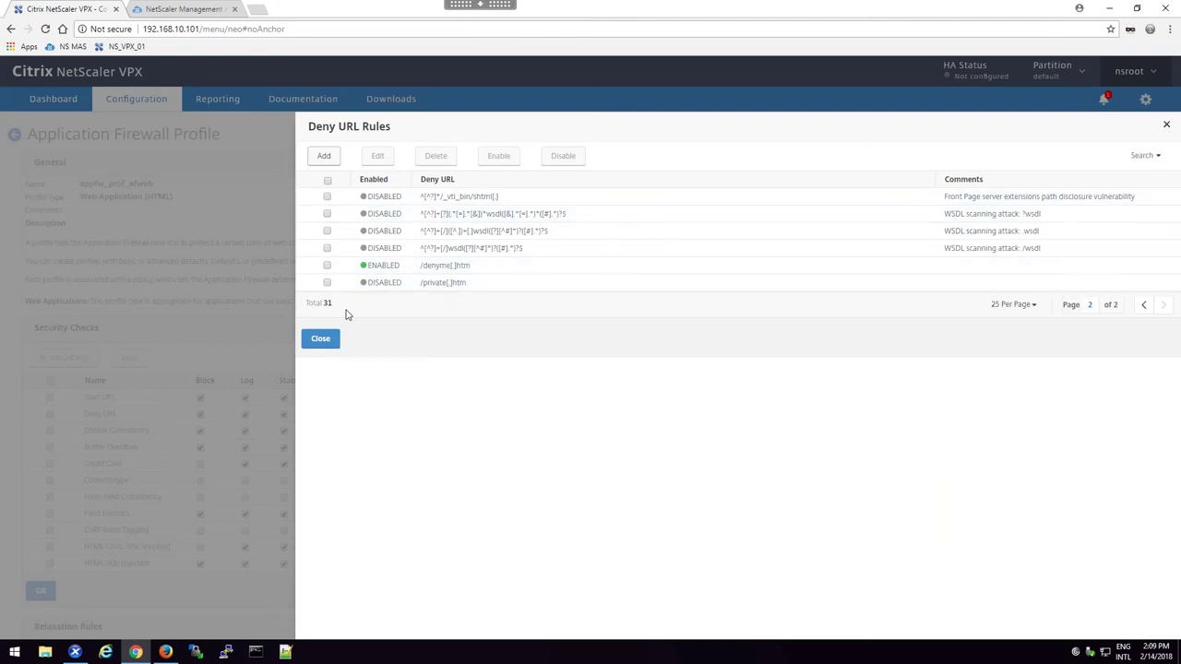
pyautogui.click(1143, 305)
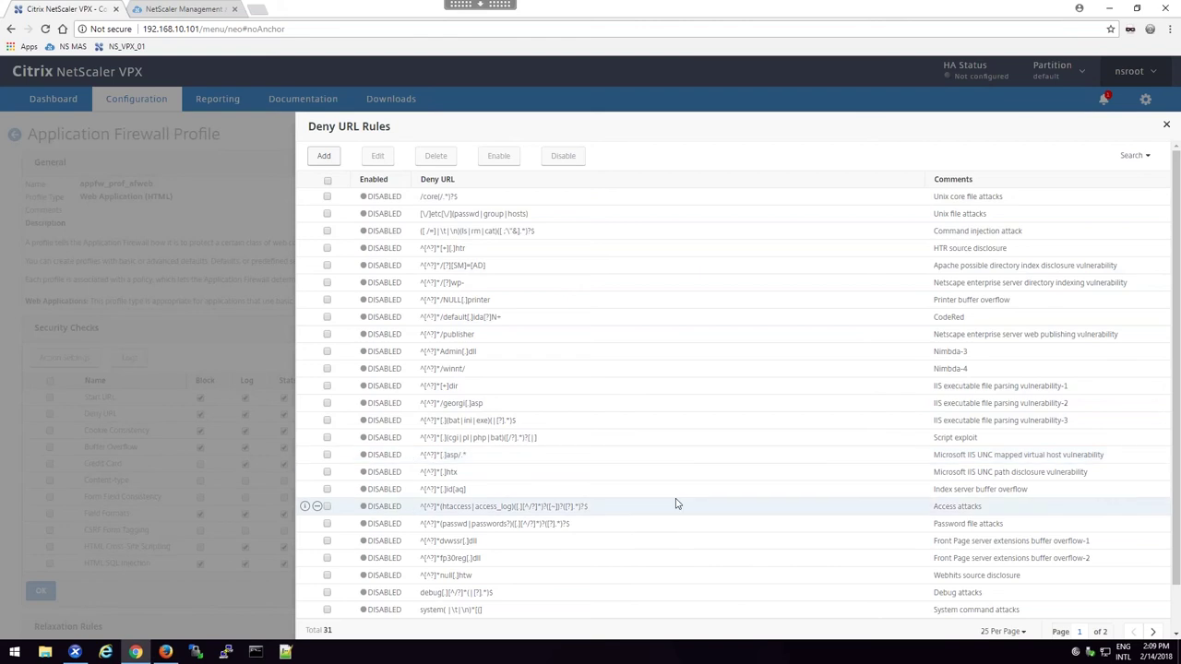
pyautogui.click(1166, 124)
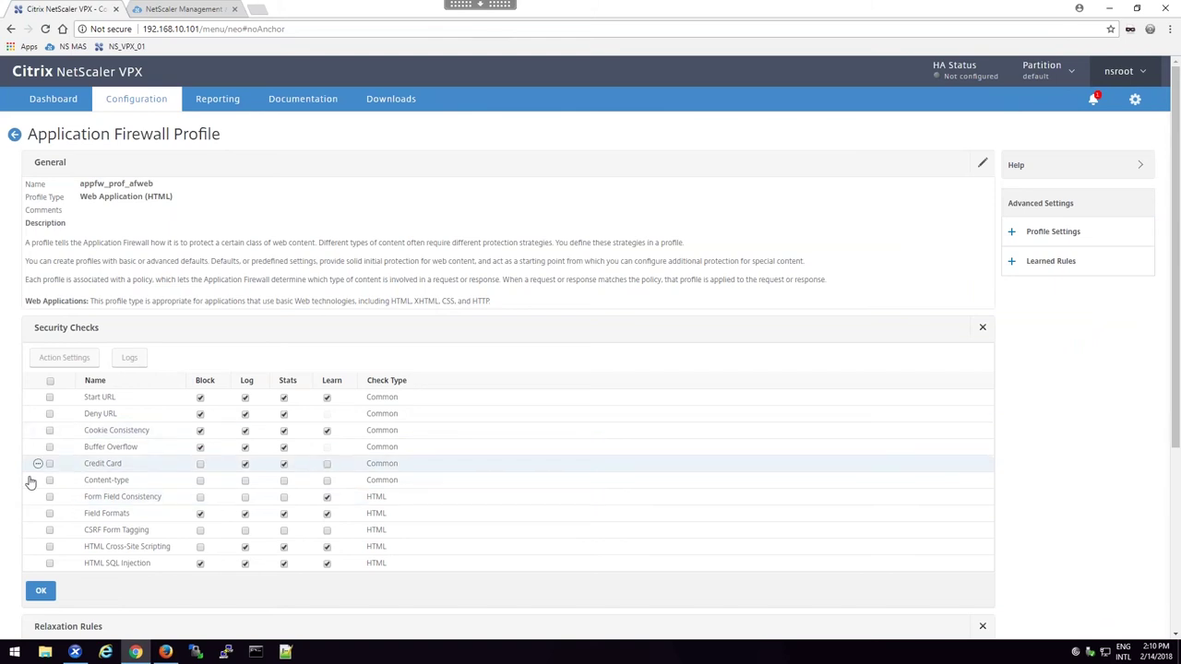
# Open the webgoatsigs signatures, show only the web-shell-shock category to examine its rules, and close without saving
pyautogui.click(14, 135)
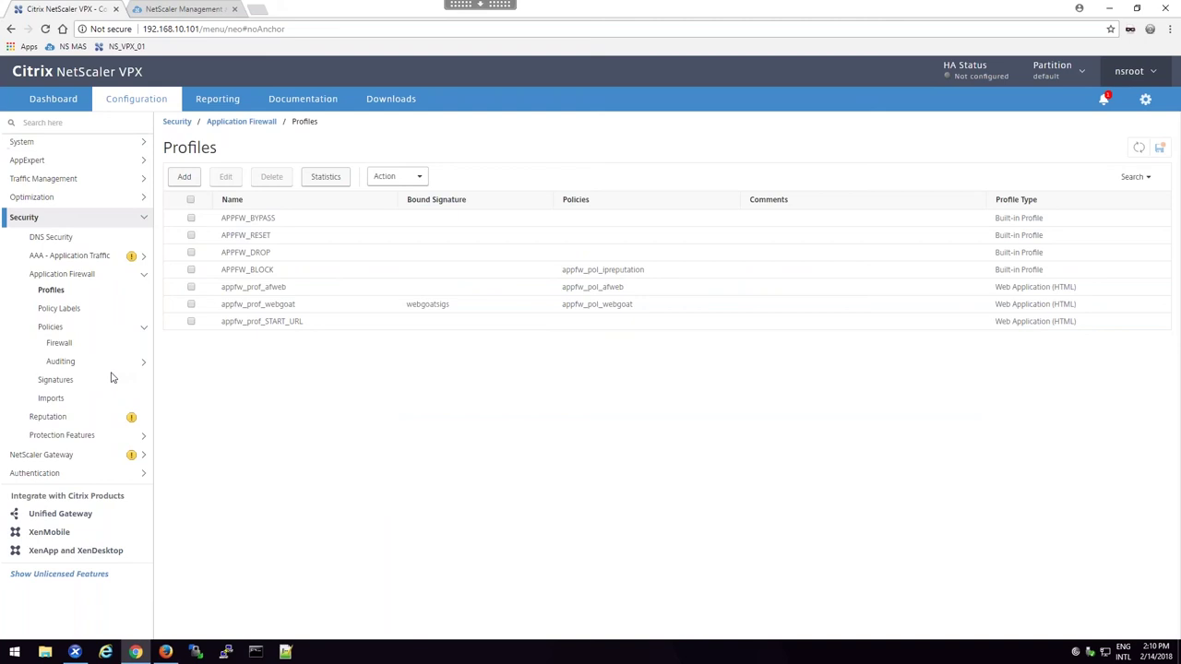
pyautogui.click(55, 380)
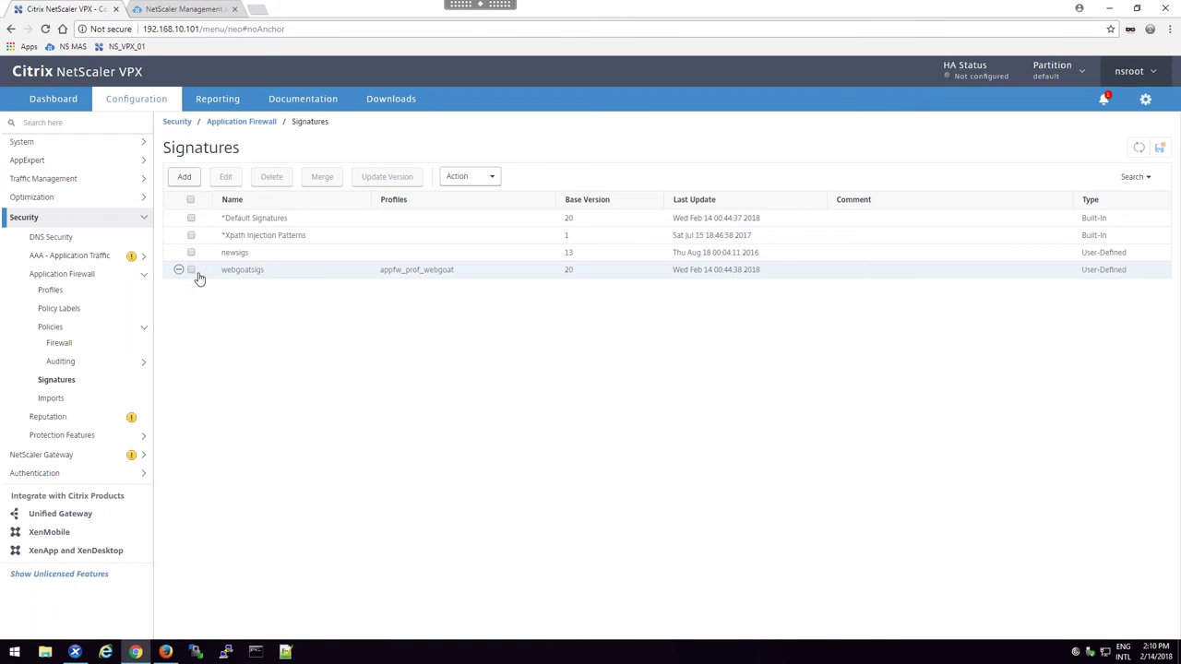
pyautogui.doubleClick(260, 273)
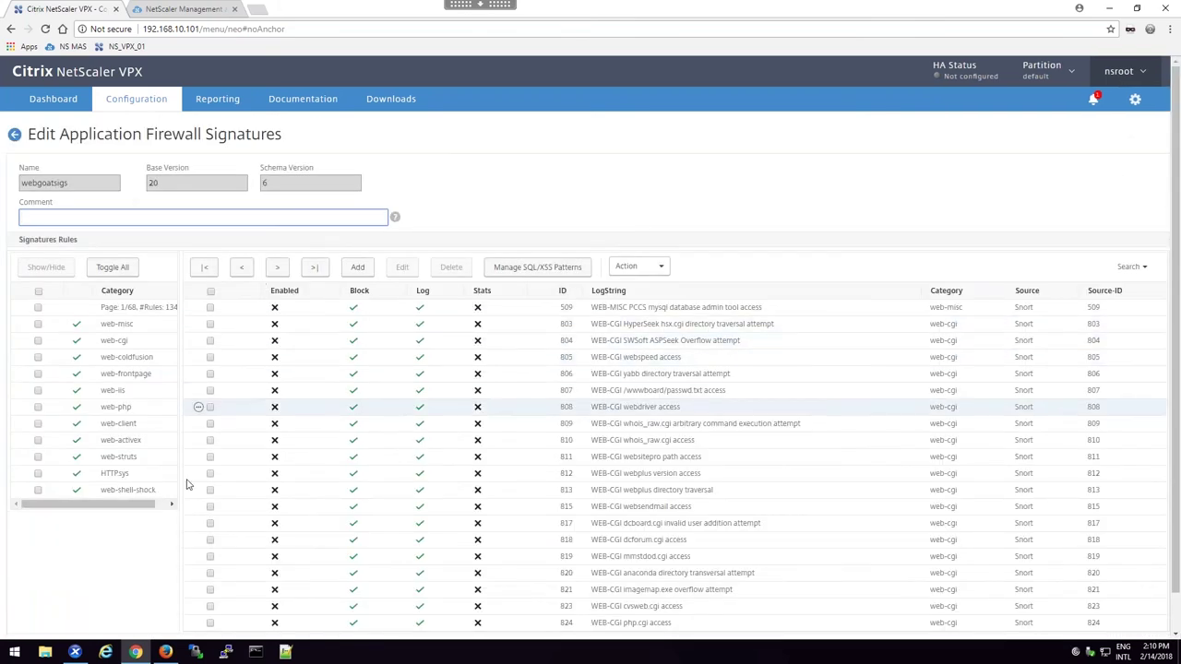
pyautogui.click(112, 267)
pyautogui.click(37, 490)
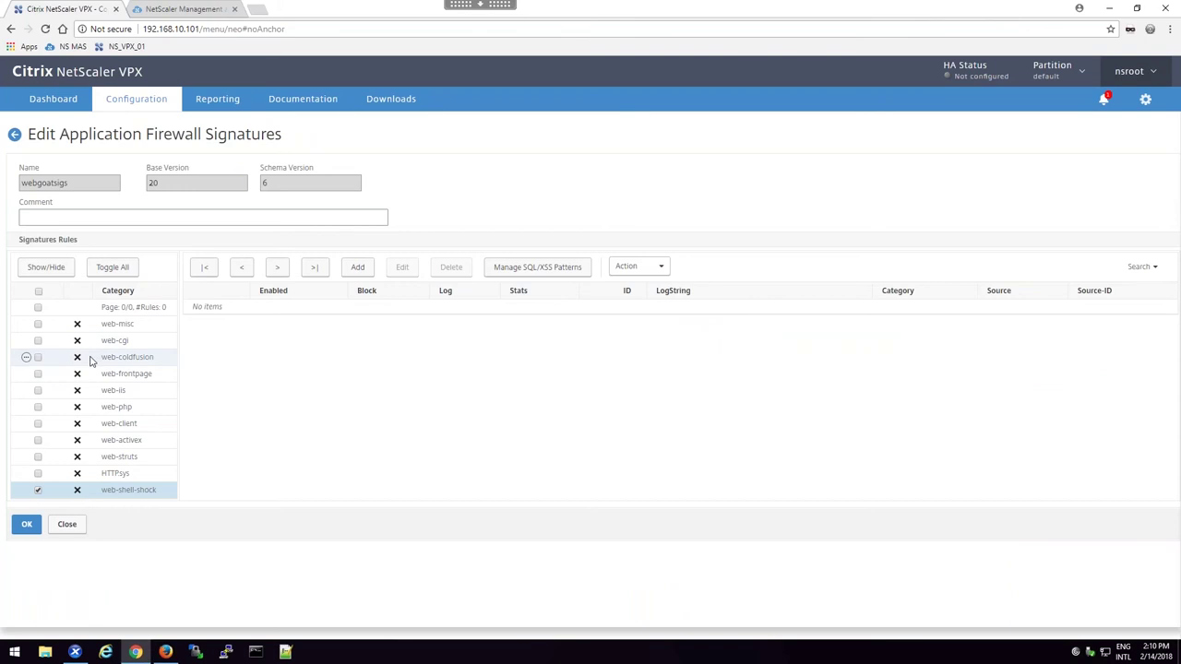
pyautogui.click(27, 490)
pyautogui.click(54, 500)
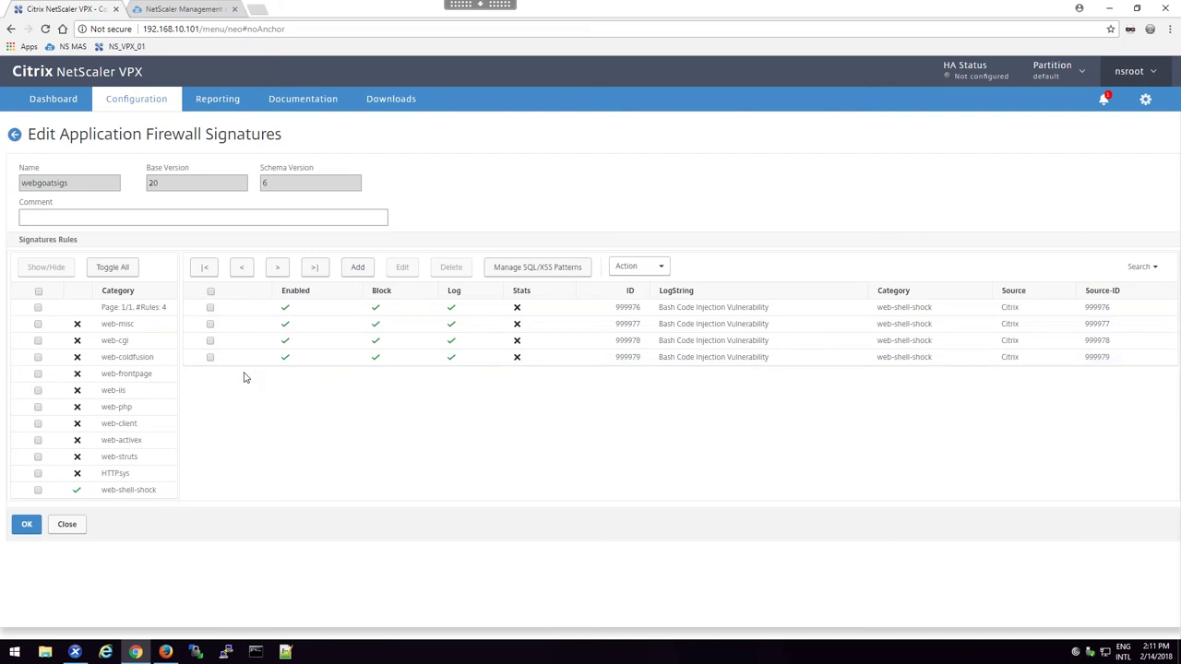
pyautogui.click(67, 524)
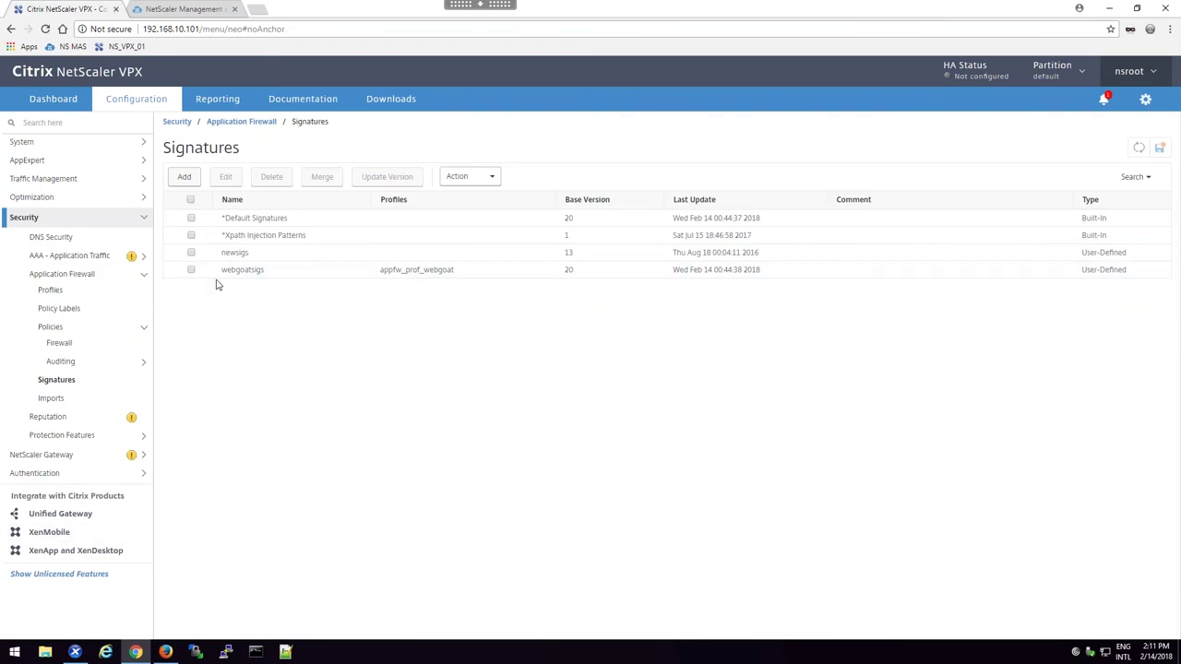
# In the profile settings of appfw_prof_webgoat, set the bound signatures to webgoatsigs, save, and finish editing the profile
pyautogui.click(49, 294)
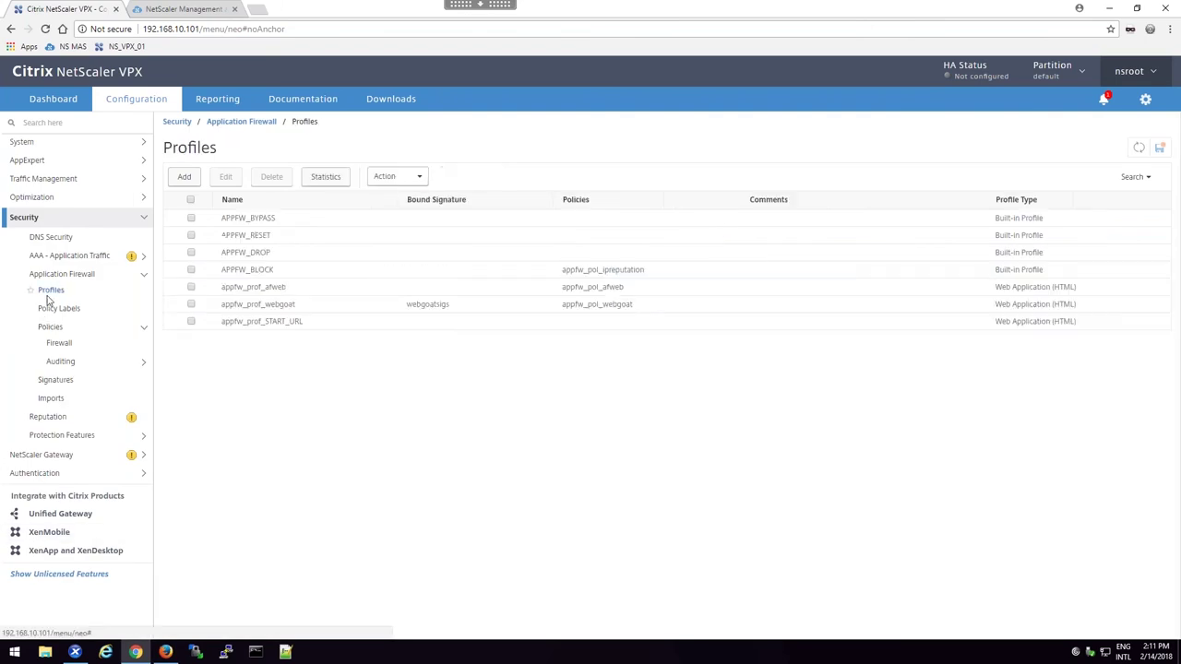
pyautogui.doubleClick(332, 312)
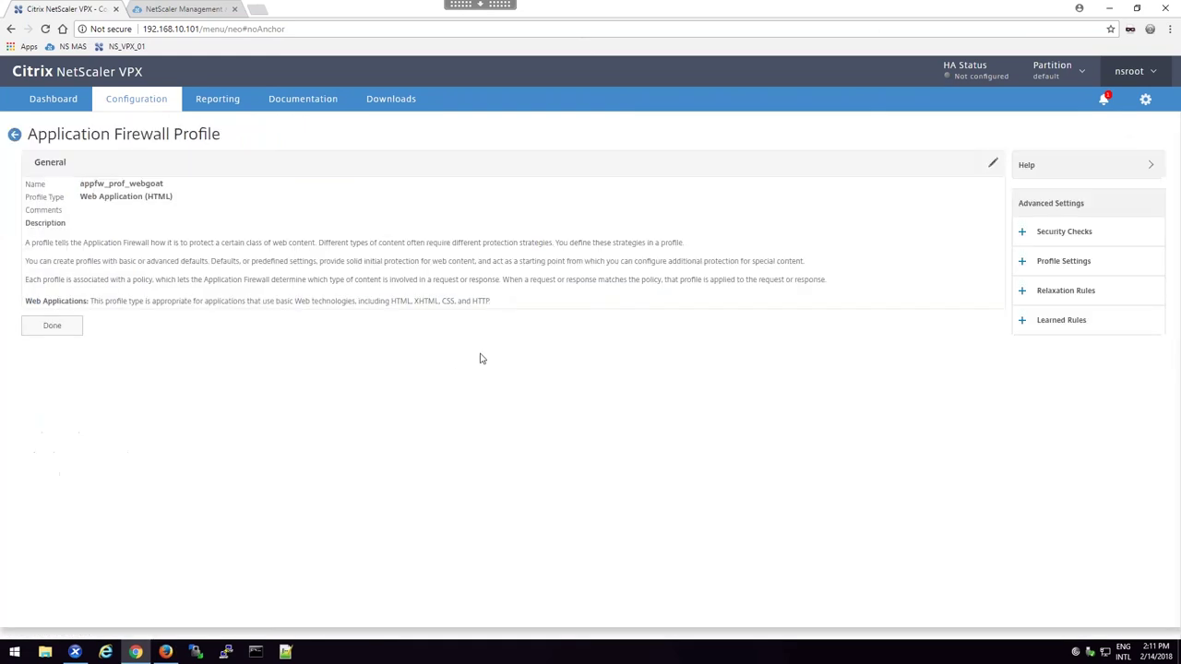
pyautogui.click(1063, 261)
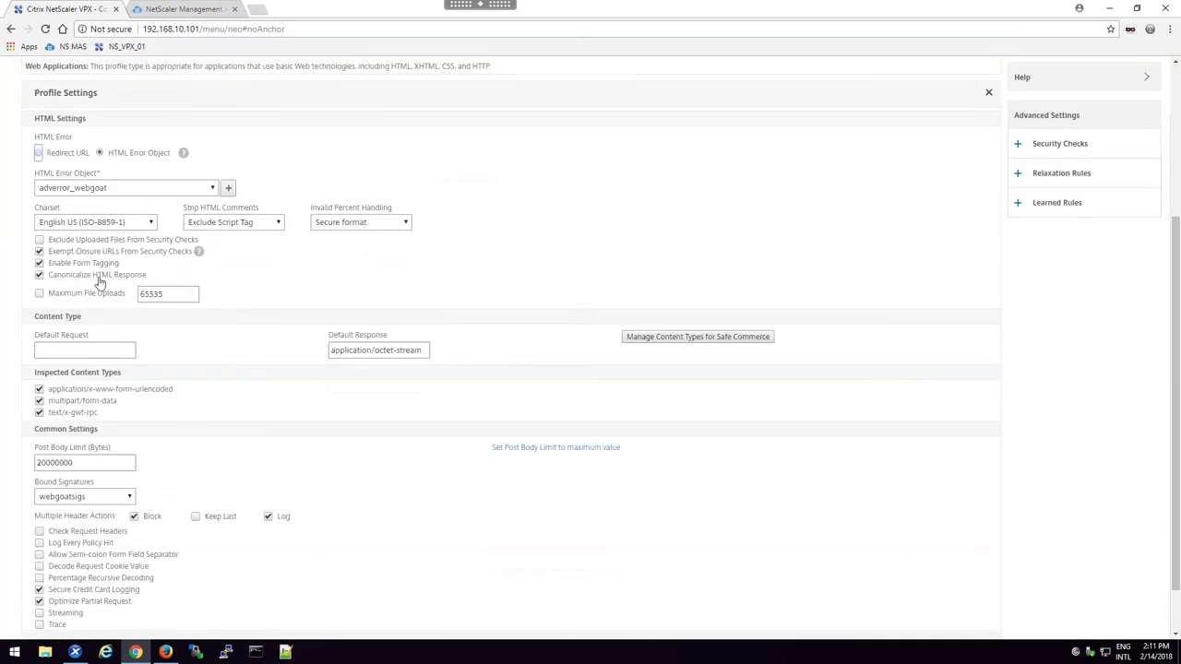
pyautogui.moveTo(39, 480); pyautogui.dragTo(95, 481)
pyautogui.click(56, 498)
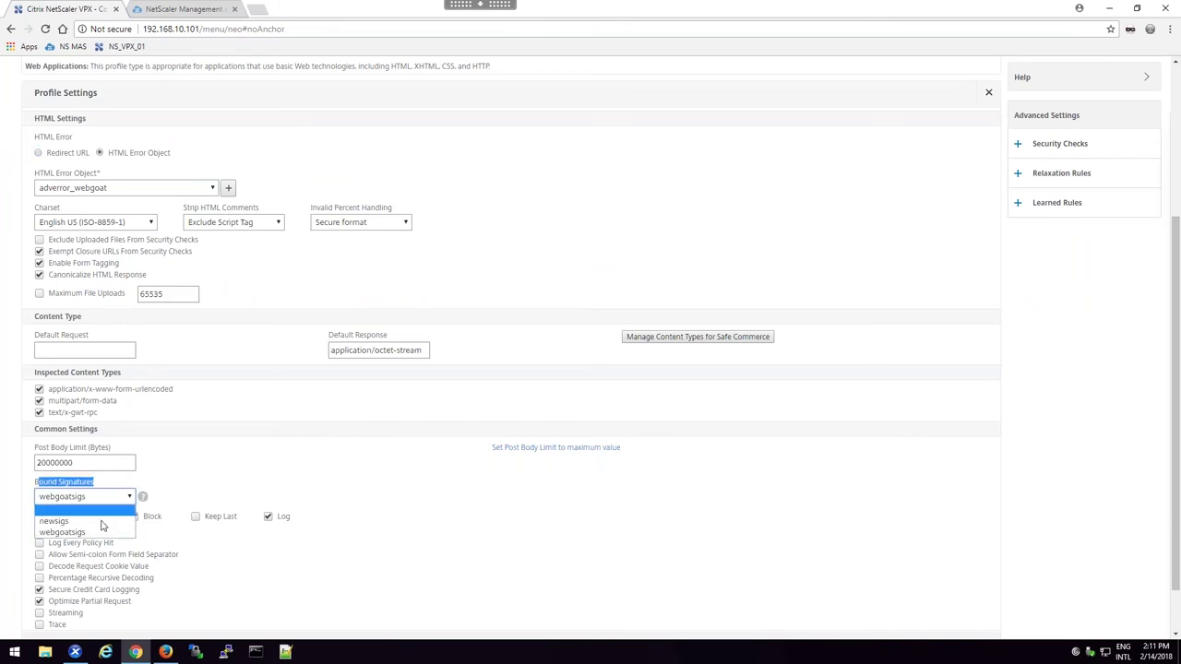
pyautogui.click(79, 533)
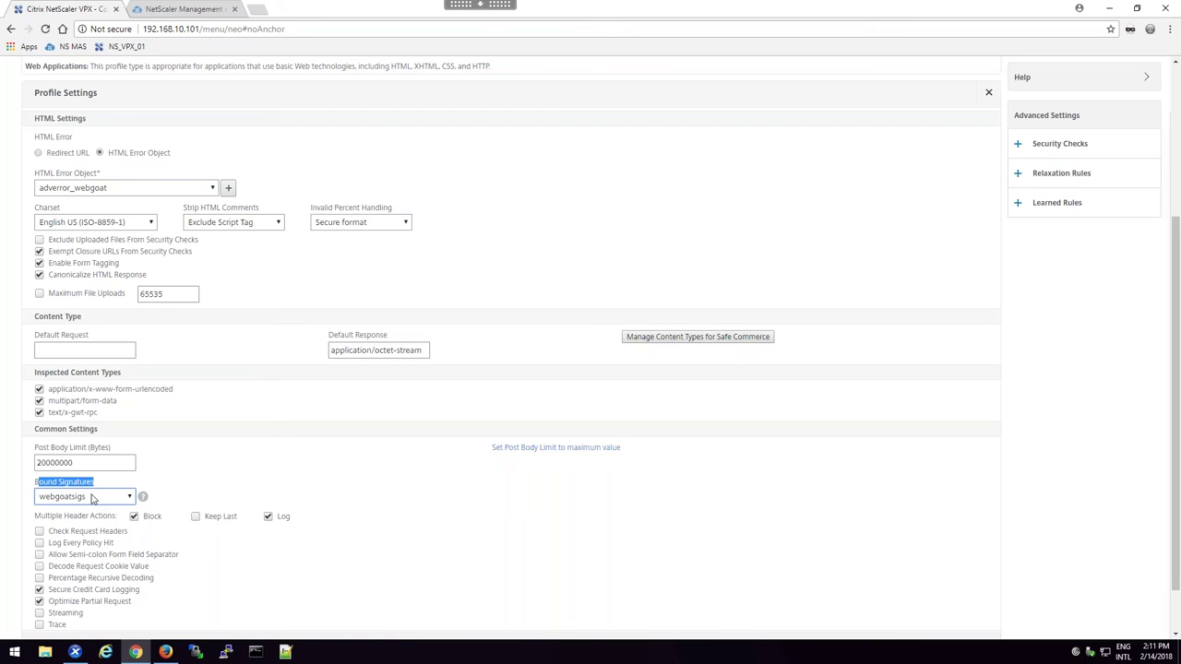
pyautogui.scroll(-1, 85, 507)
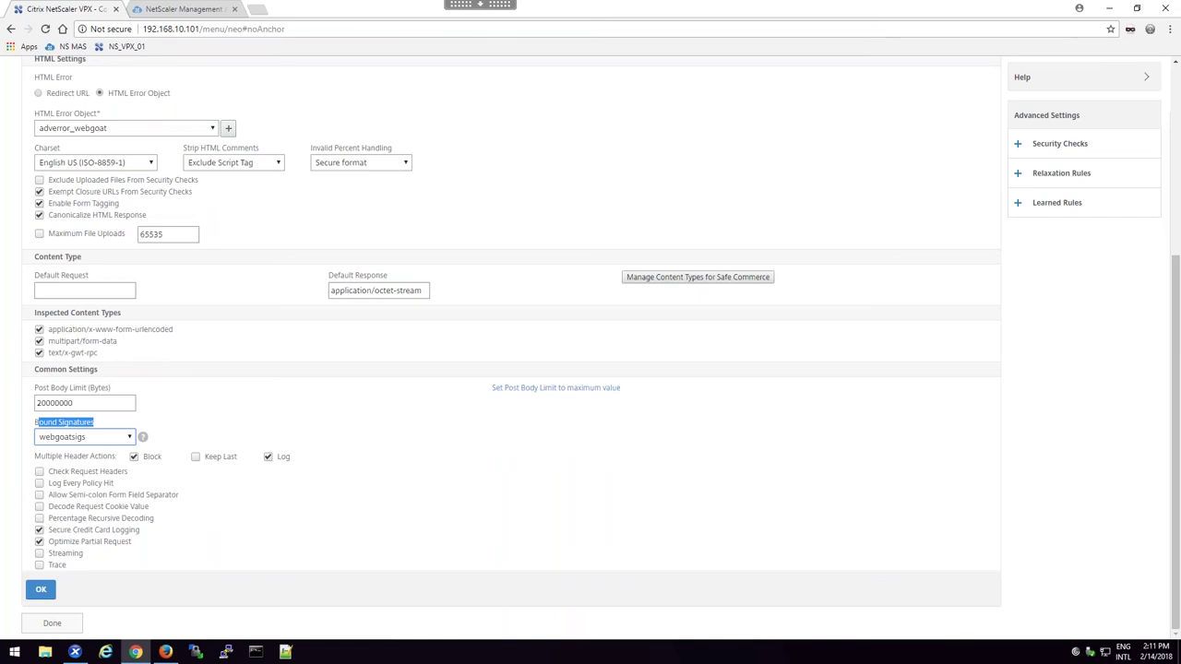
pyautogui.click(44, 592)
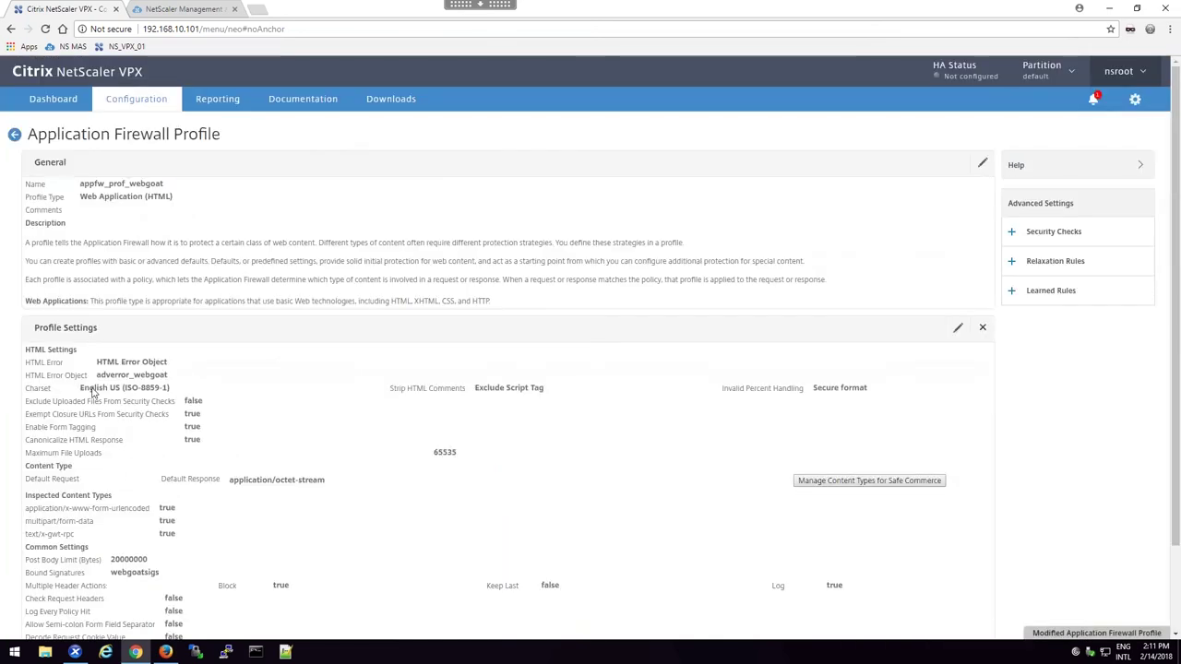
pyautogui.scroll(-2, 92, 392)
pyautogui.click(47, 618)
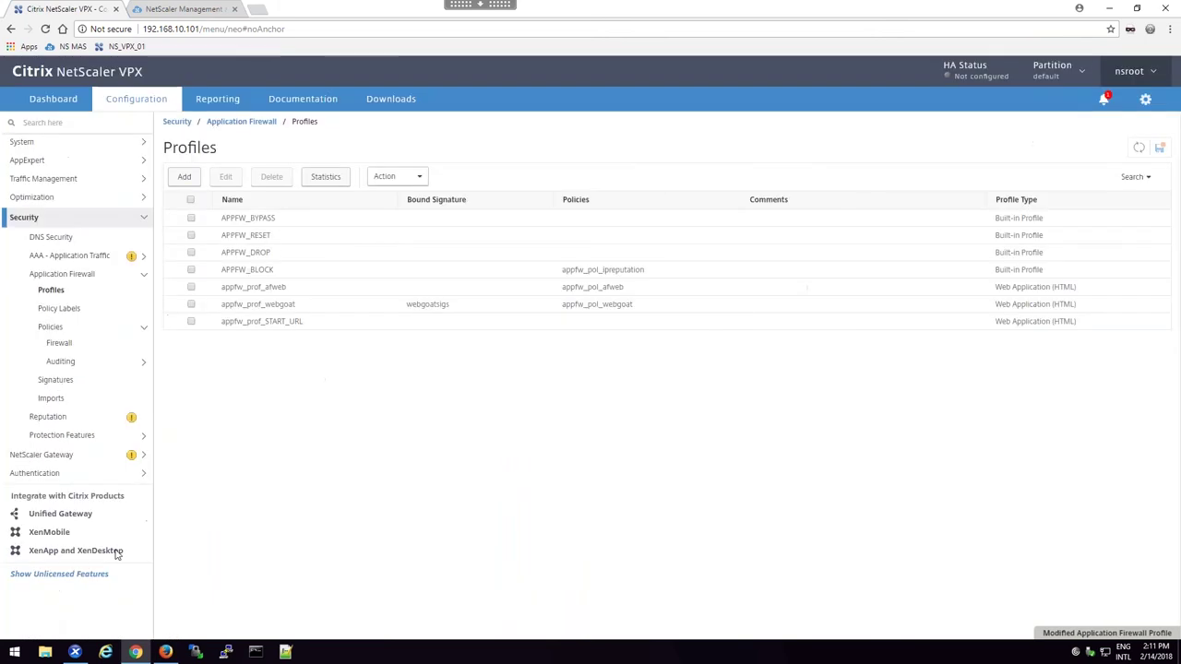
# View the Application Firewall signatures list, switch to NetScaler Management and Analytics System and log on as nsroot with the account password
pyautogui.click(64, 382)
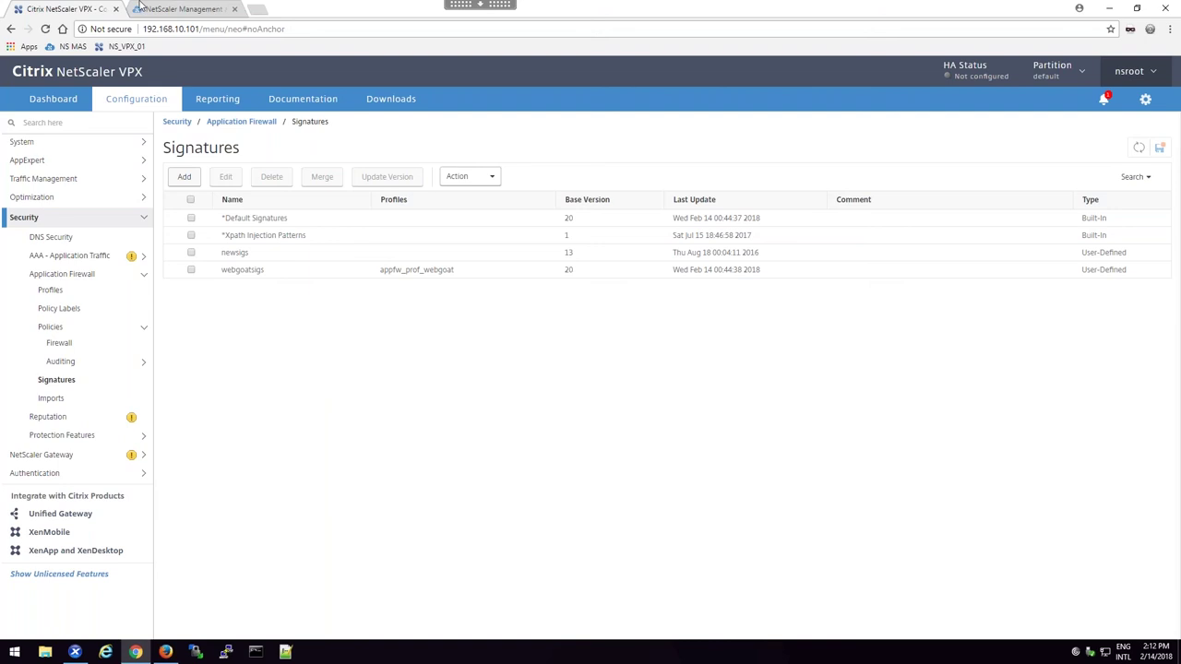
pyautogui.click(175, 7)
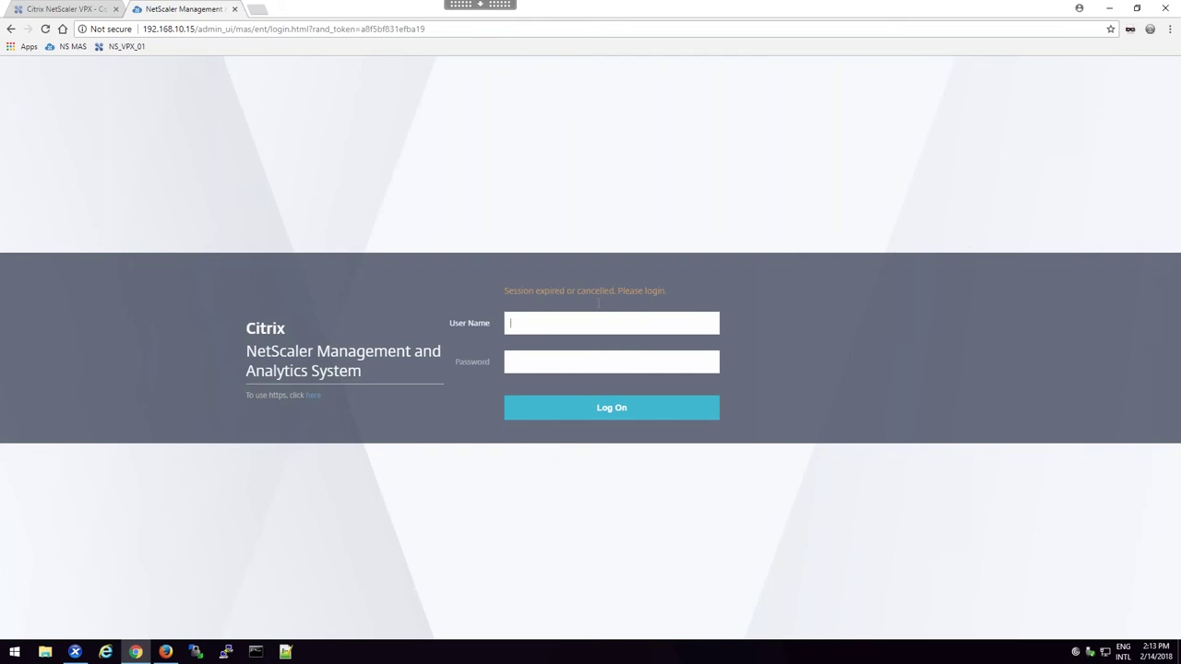
pyautogui.write('nsroot')
pyautogui.press('Tab')
pyautogui.press('Return')
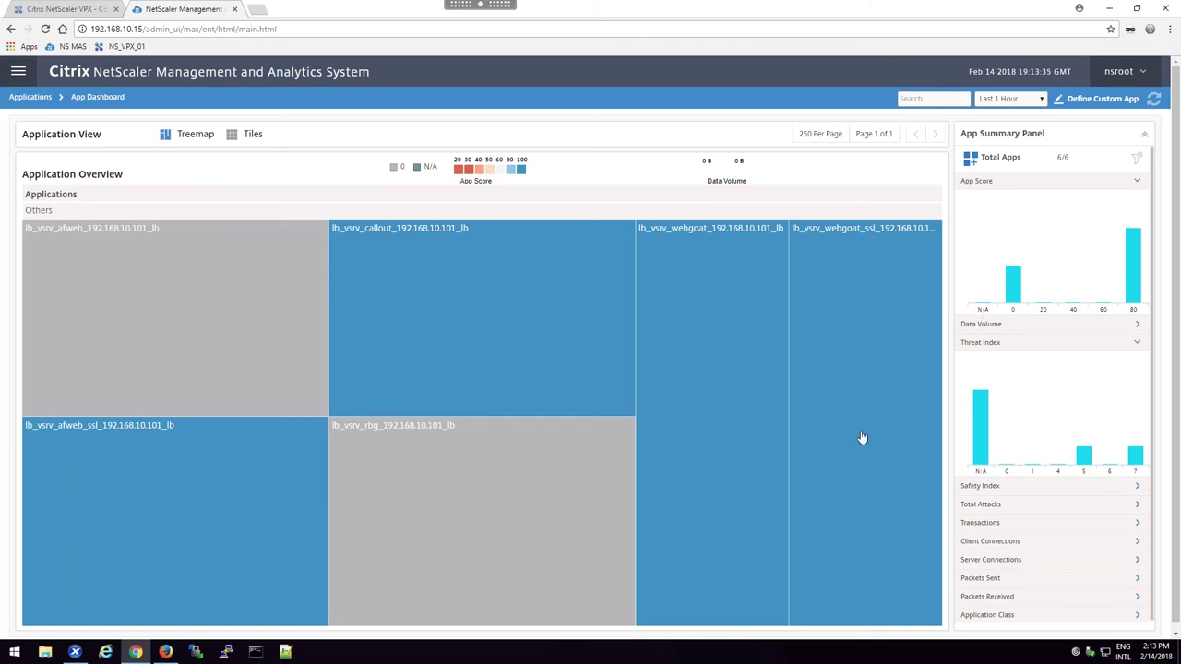
# Open the Networks dashboard and review its instance summary, site map, event severity, health and uptime charts
pyautogui.scroll(-1, 862, 437)
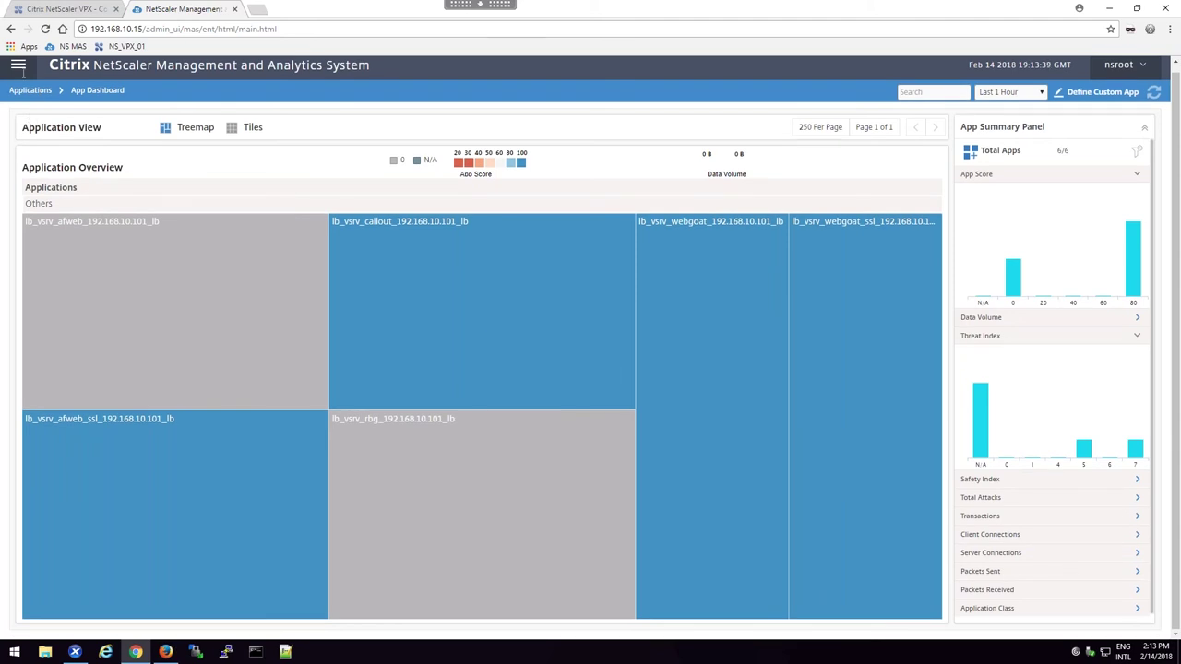
pyautogui.click(18, 67)
pyautogui.click(25, 225)
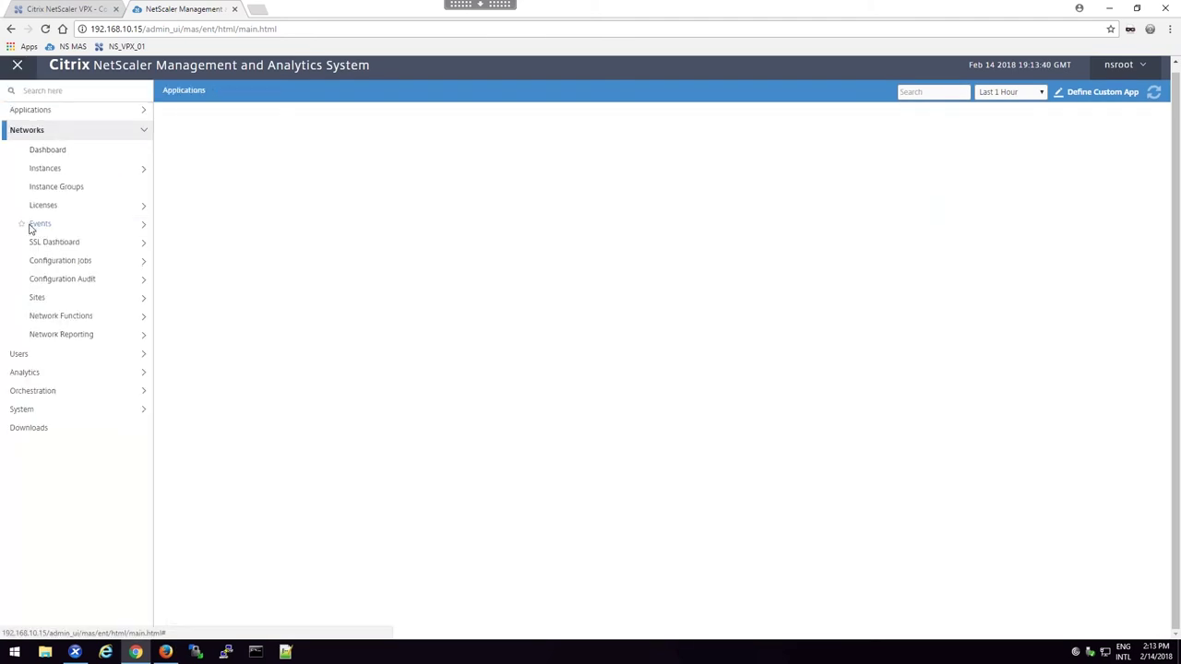
pyautogui.click(68, 153)
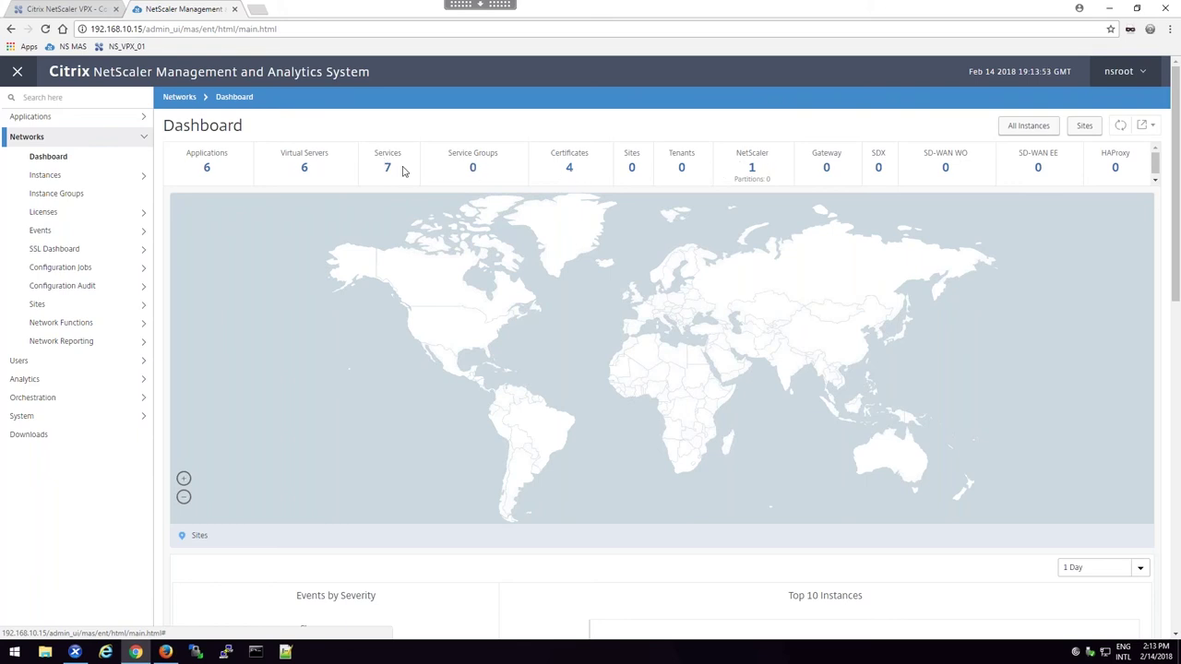
pyautogui.scroll(-3, 295, 193)
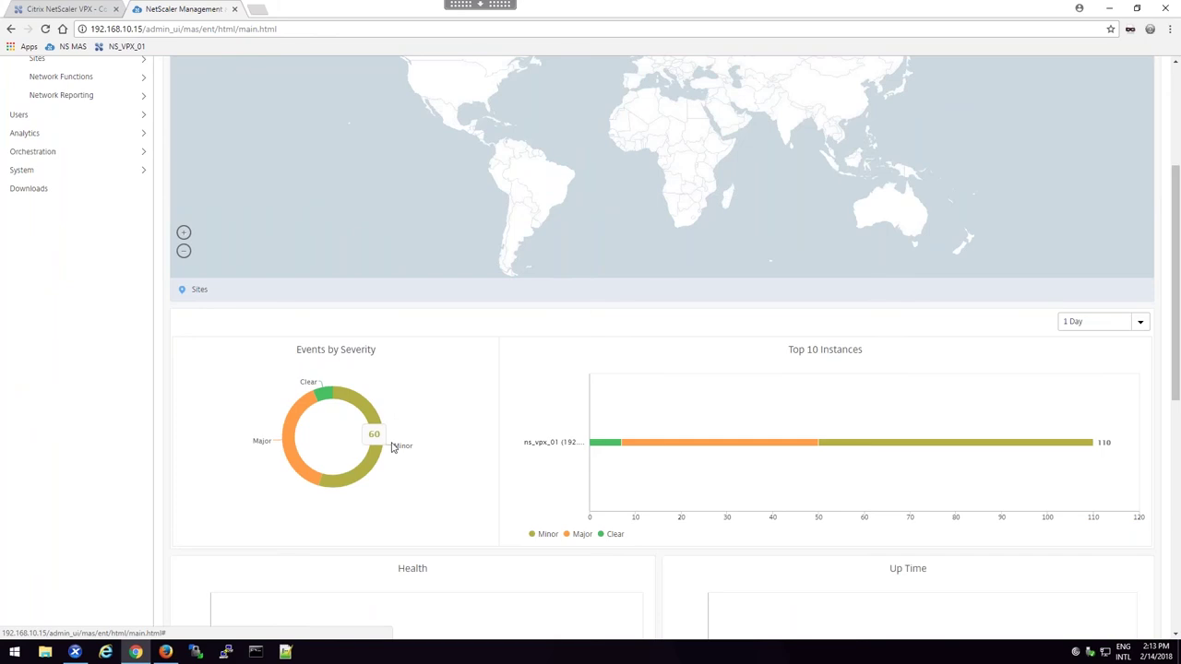
pyautogui.scroll(-1, 351, 457)
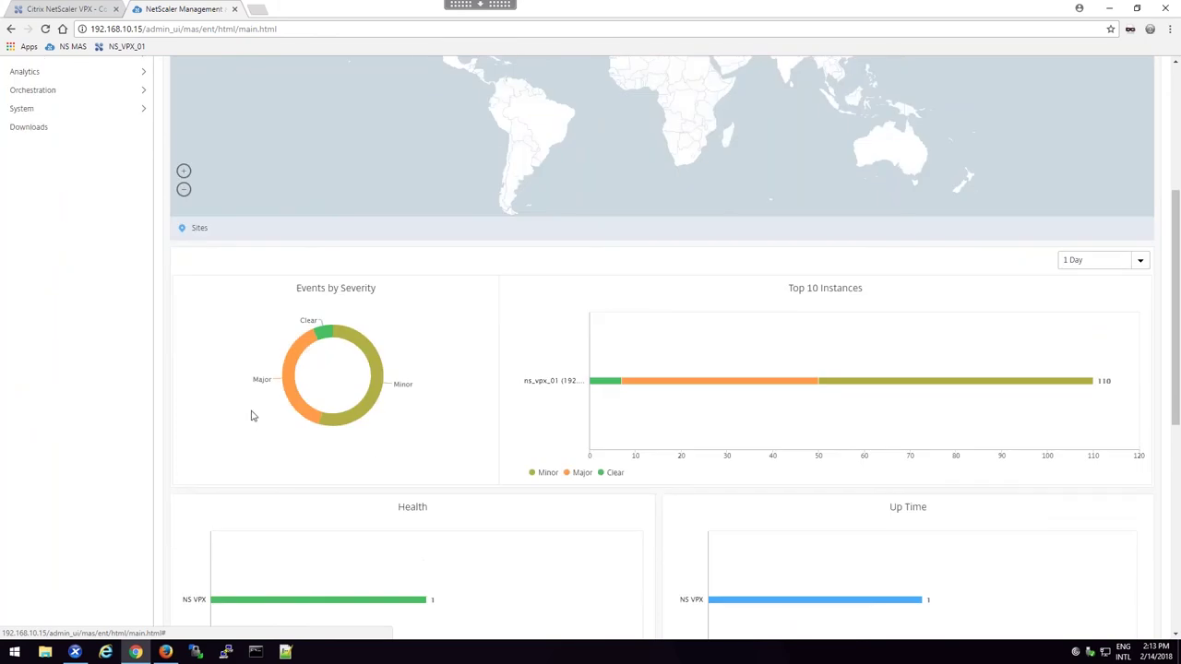
pyautogui.scroll(-1, 287, 417)
pyautogui.scroll(-2, 286, 422)
pyautogui.scroll(5, 366, 345)
pyautogui.scroll(3, 361, 330)
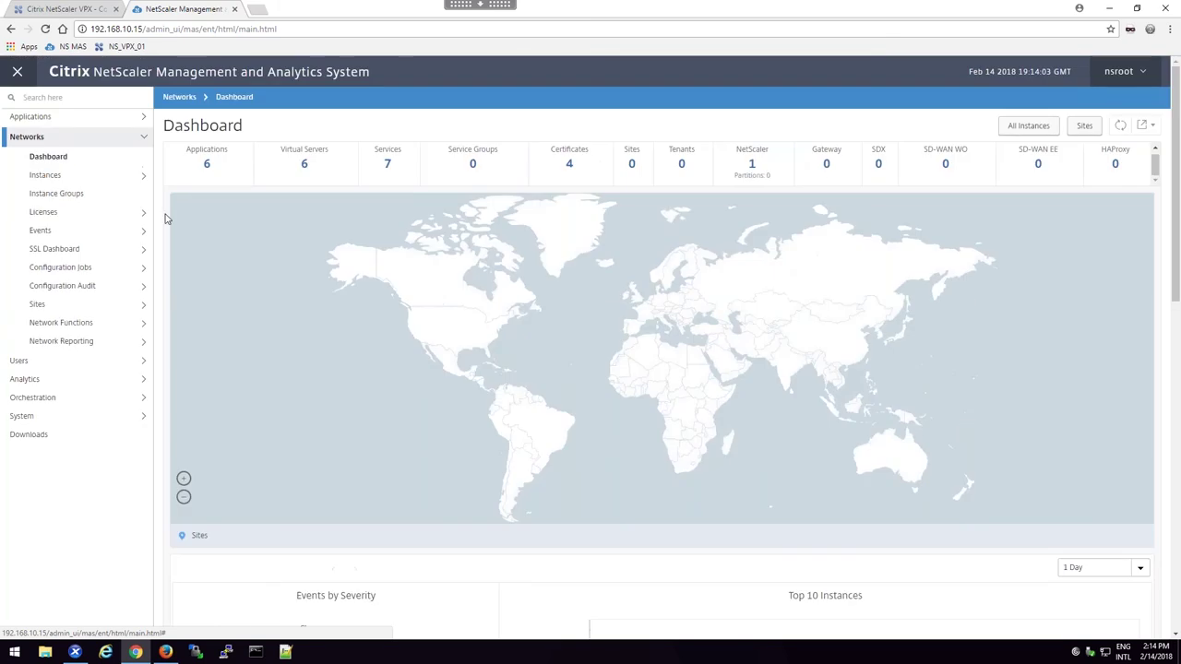
# Open the Enable/Disable Insight configuration for the NetScaler VPX instance 192.168.10.101 to review AppFlow logging of its virtual servers
pyautogui.click(46, 176)
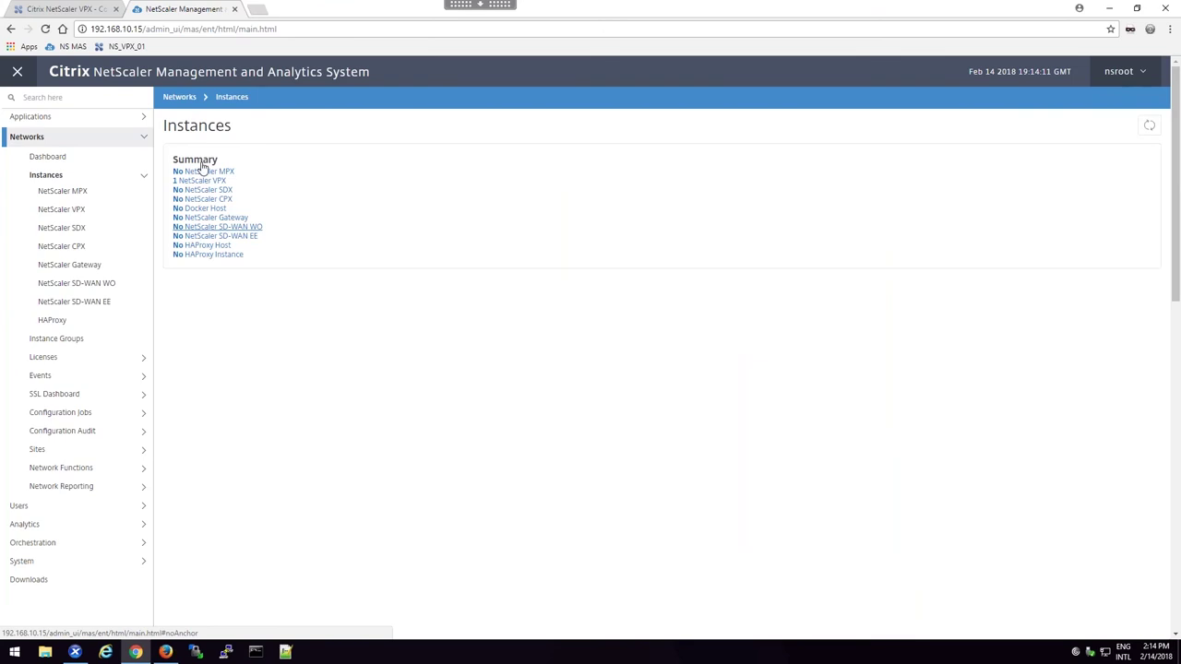
pyautogui.click(207, 182)
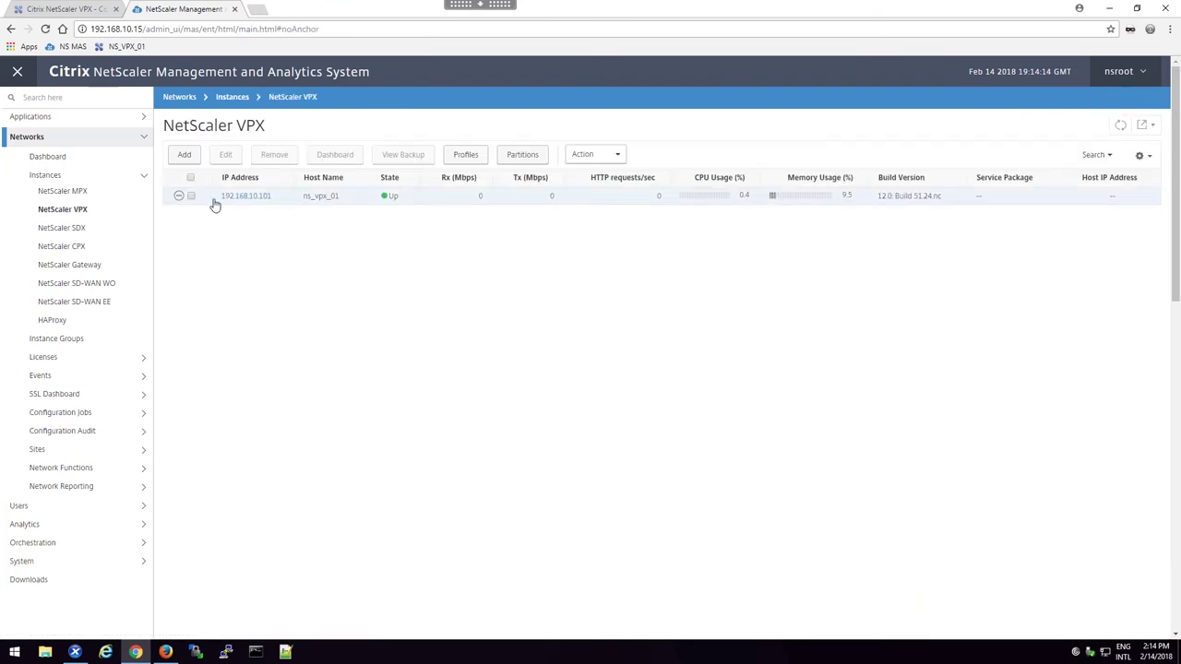
pyautogui.click(192, 196)
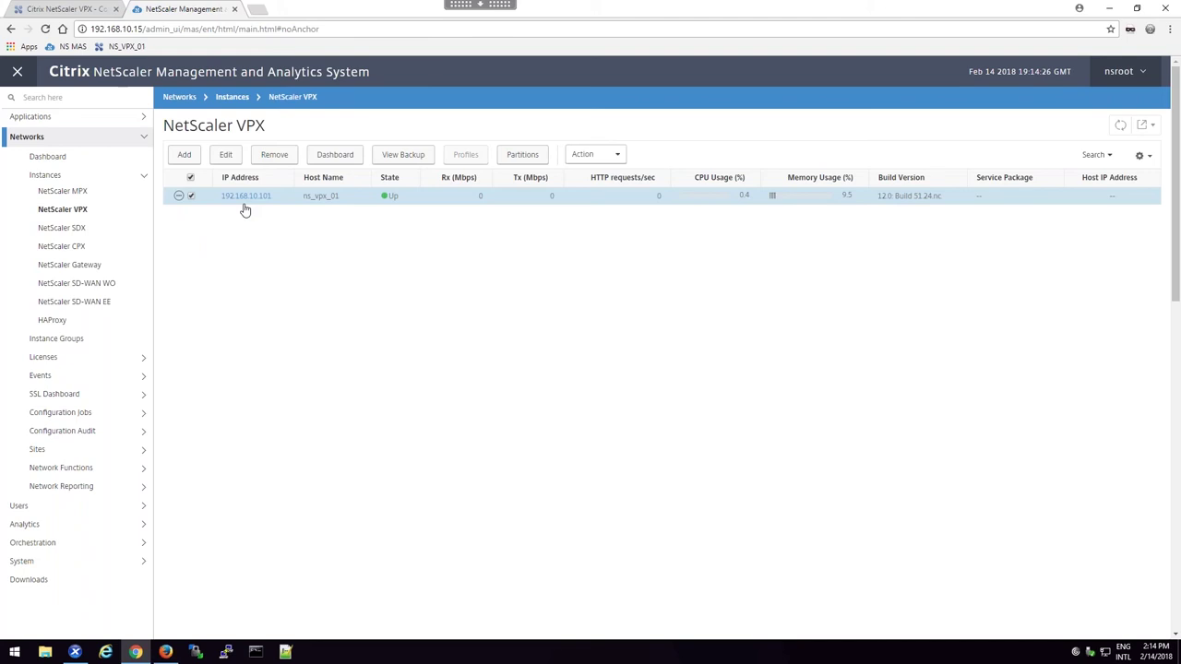
pyautogui.click(602, 155)
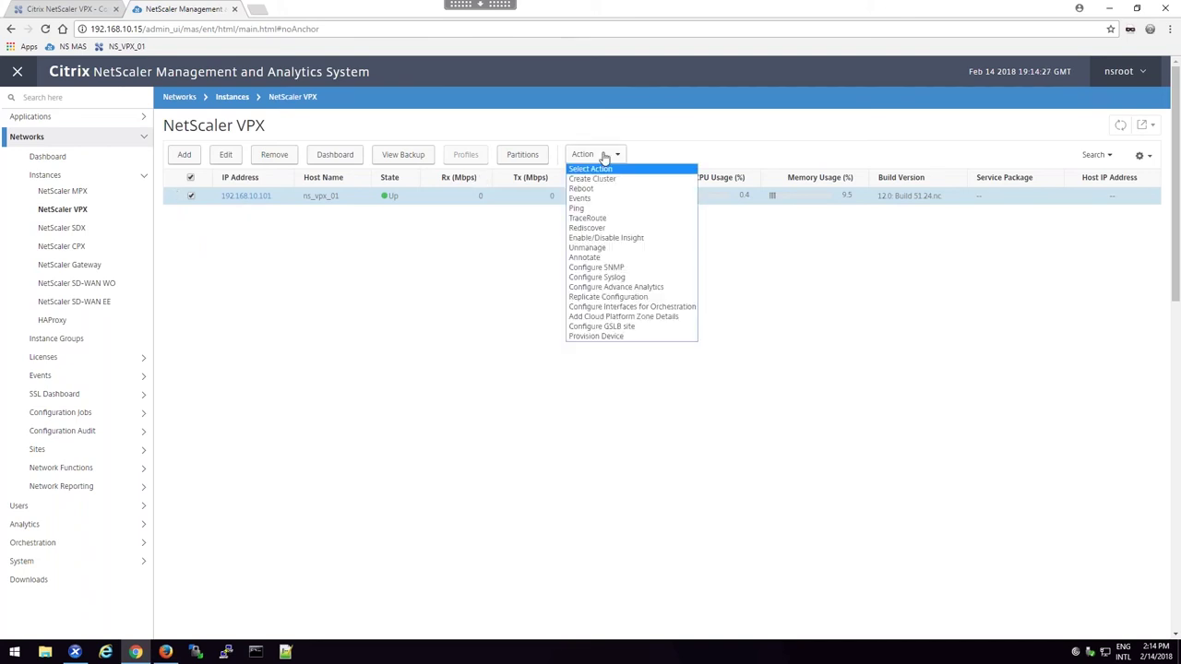
pyautogui.click(599, 240)
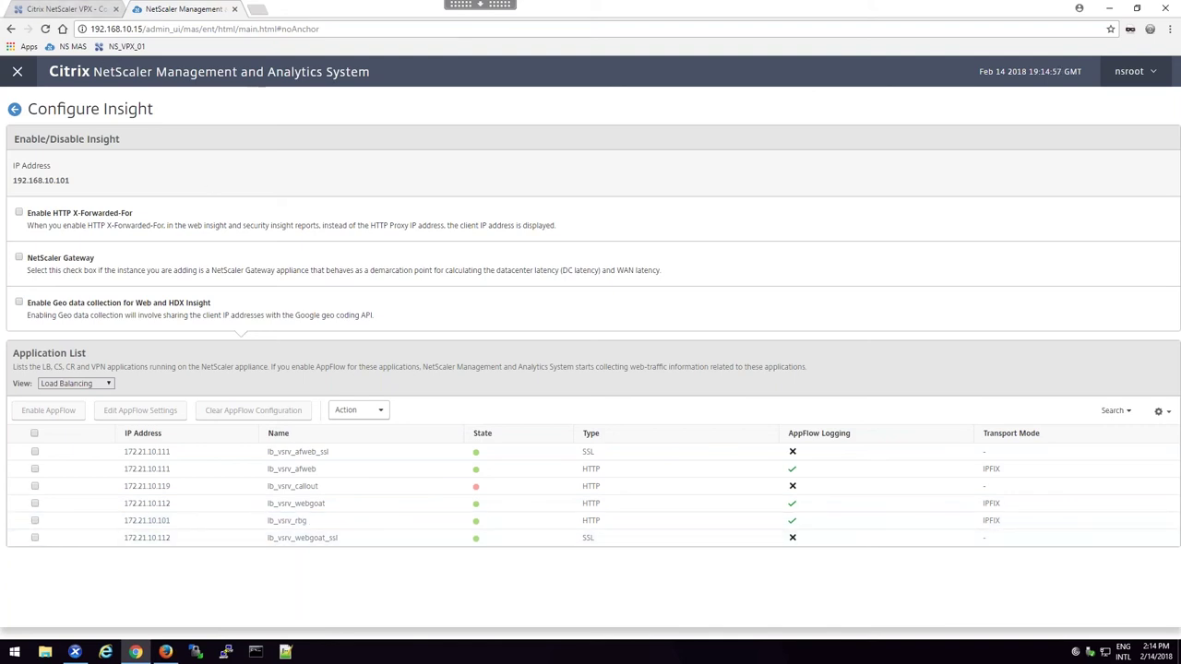
# In NetScaler VPX, review the AppFlow collectors and the AppFlow policies
pyautogui.click(57, 7)
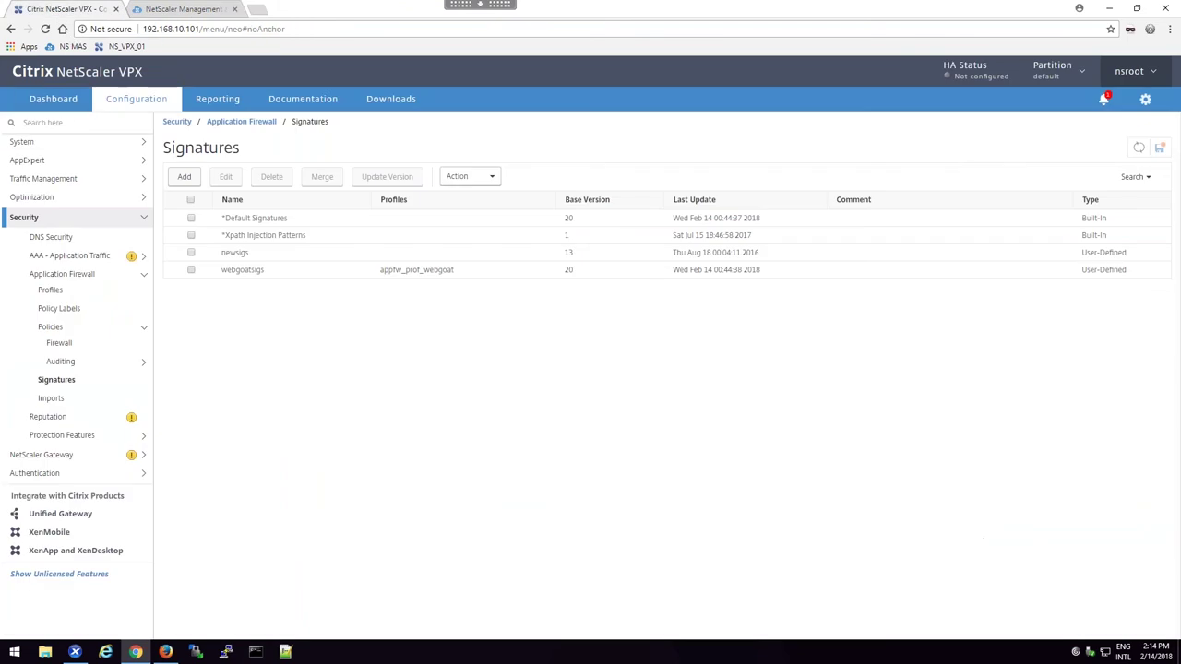
pyautogui.click(23, 145)
pyautogui.click(64, 387)
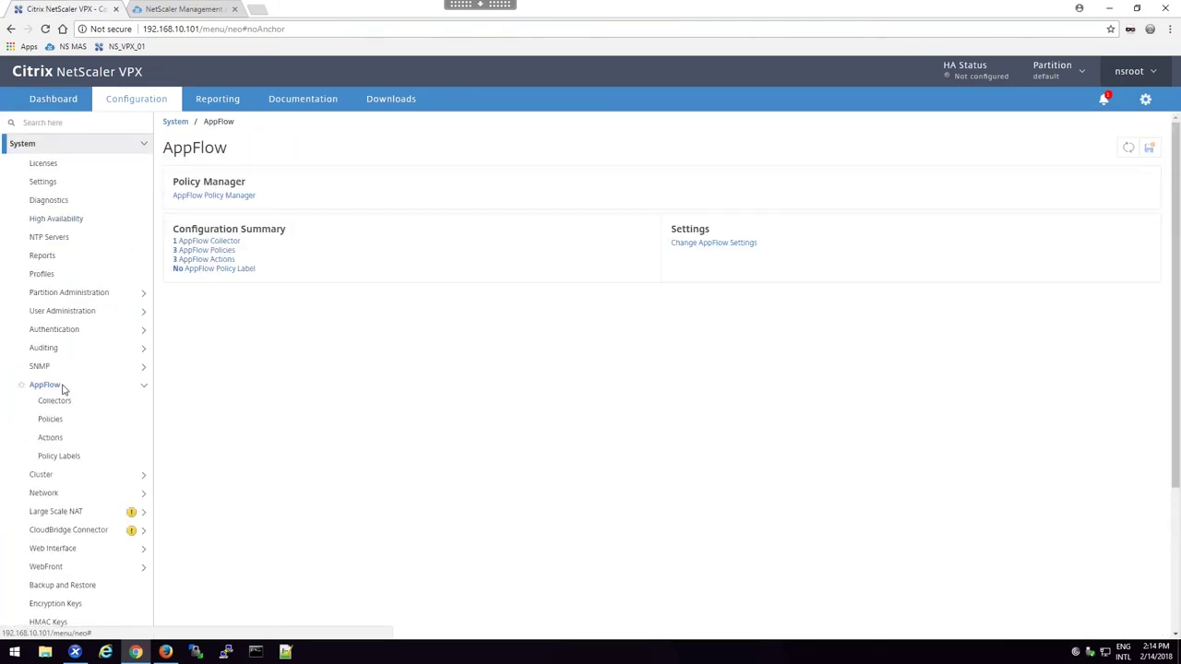
pyautogui.click(68, 406)
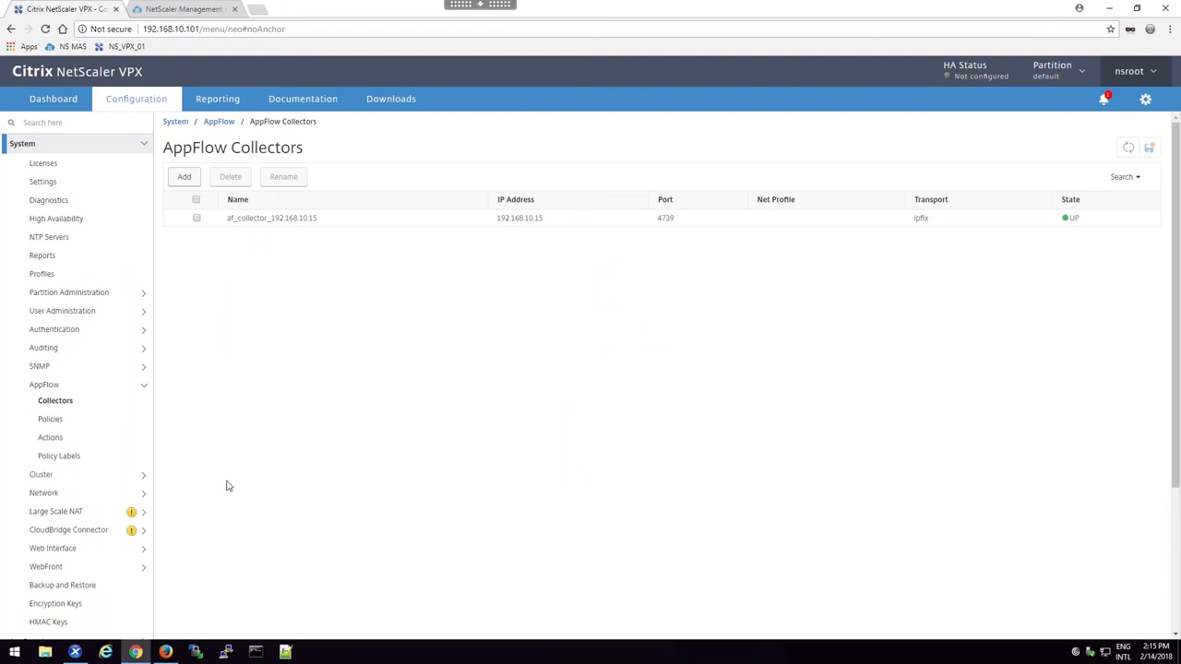
pyautogui.click(48, 418)
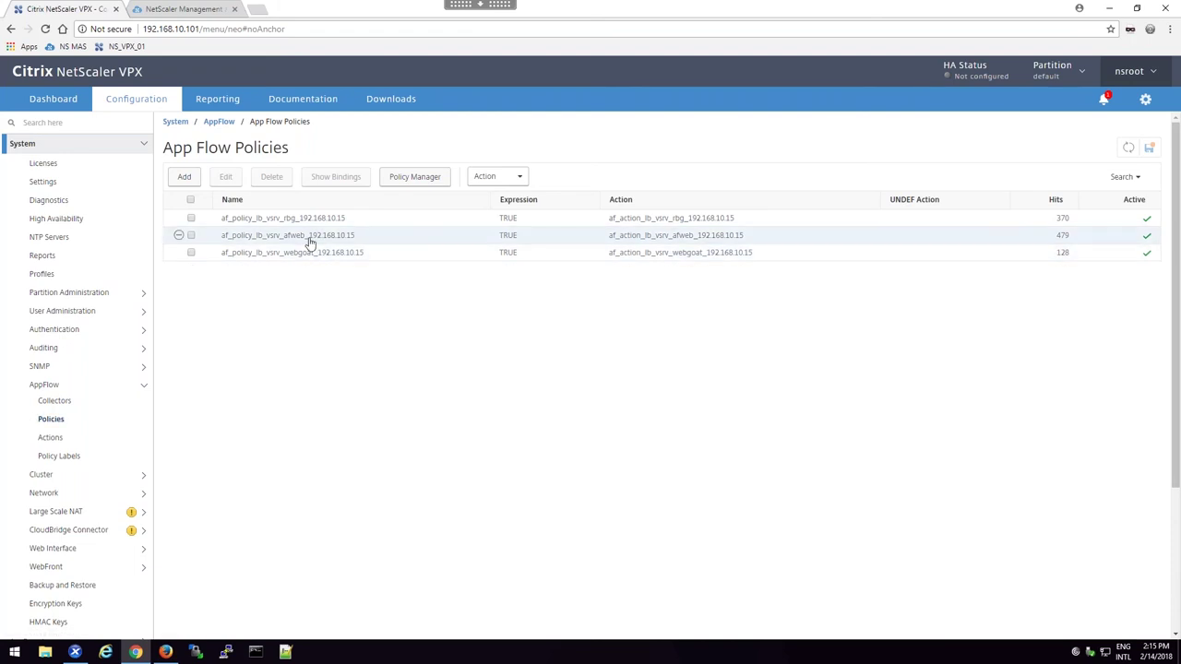
# Open the global AppFlow settings, check the Security Insight Traffic option, and save the settings
pyautogui.click(70, 388)
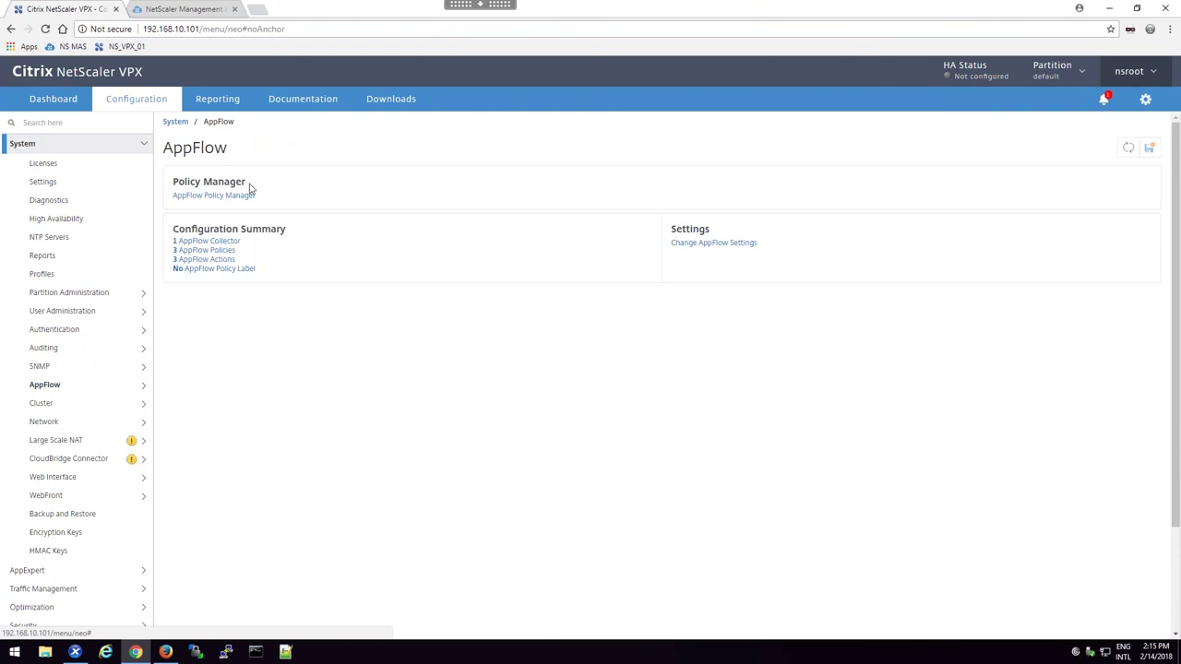
pyautogui.click(743, 245)
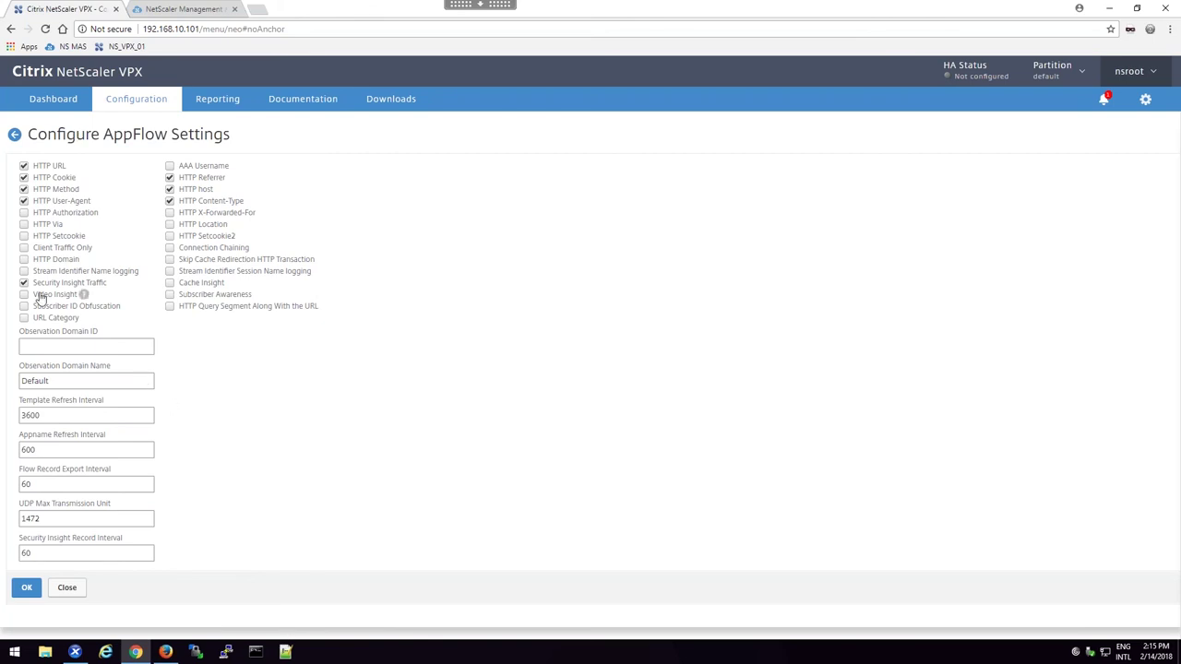
pyautogui.click(29, 589)
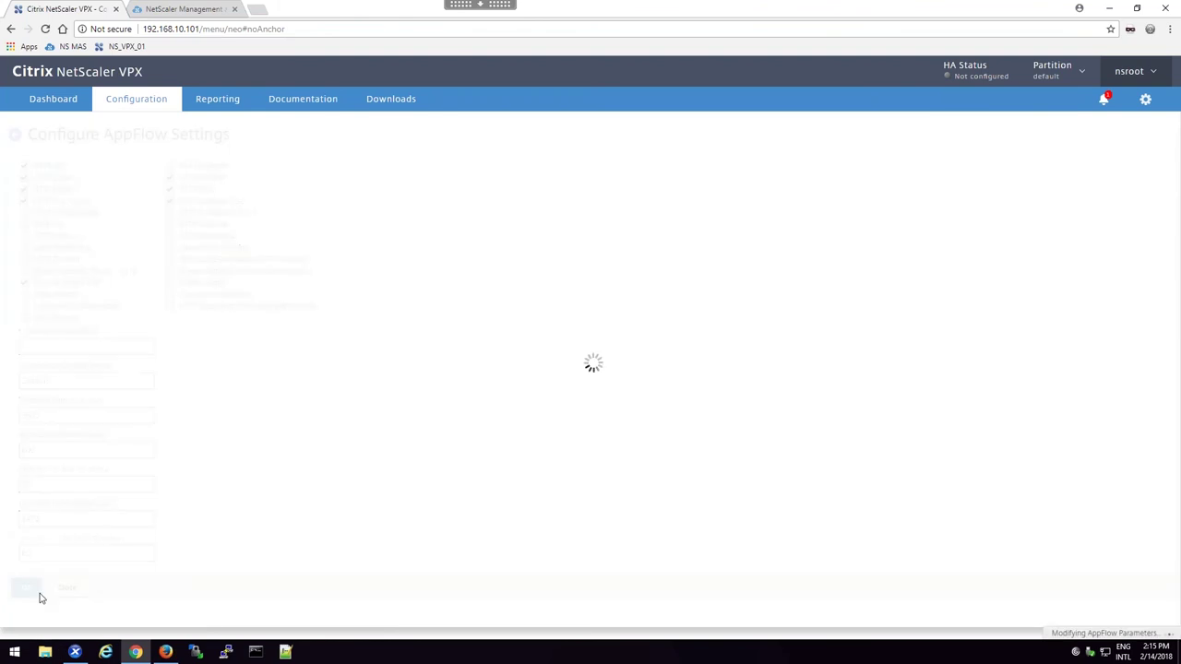
# In Firefox, run the Buffer Overflow 2 Demo twice from AFWeb Home to generate attack traffic, and return to AFWeb Home
pyautogui.click(167, 653)
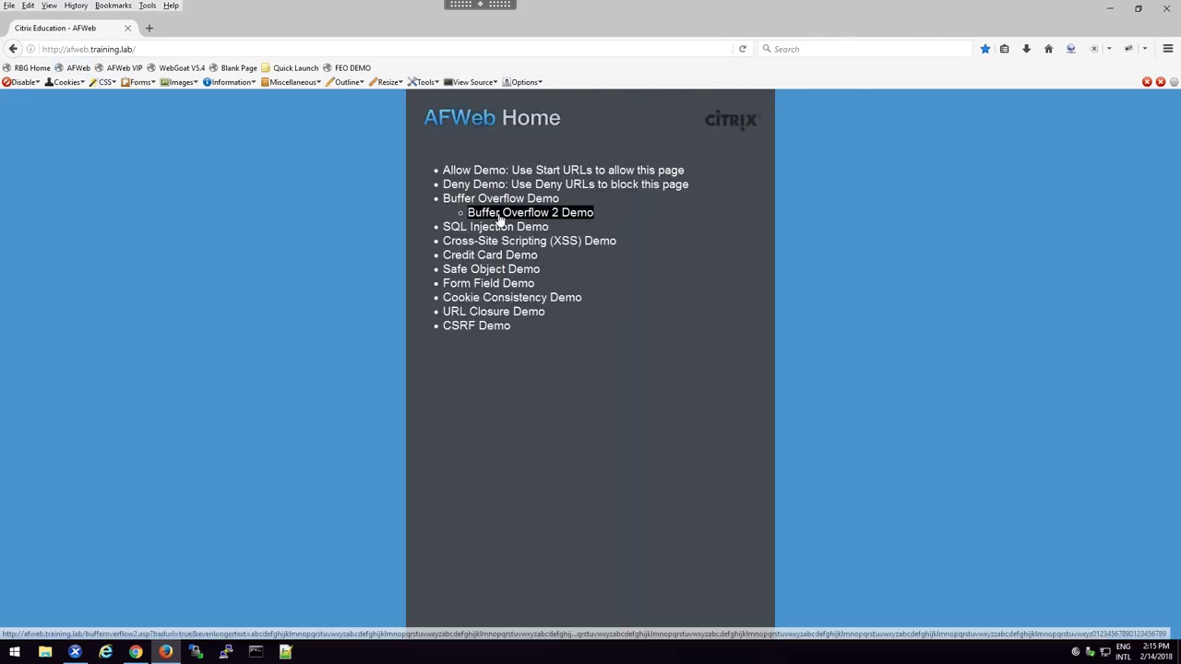
pyautogui.click(484, 209)
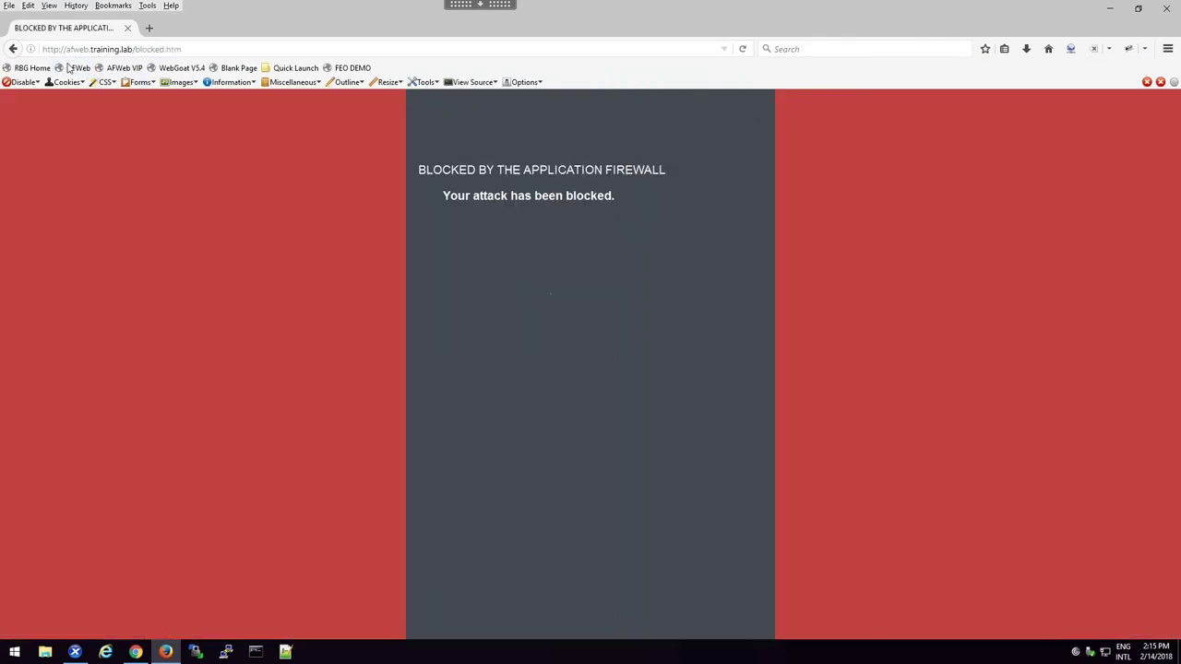
pyautogui.click(78, 67)
pyautogui.click(476, 214)
pyautogui.click(58, 69)
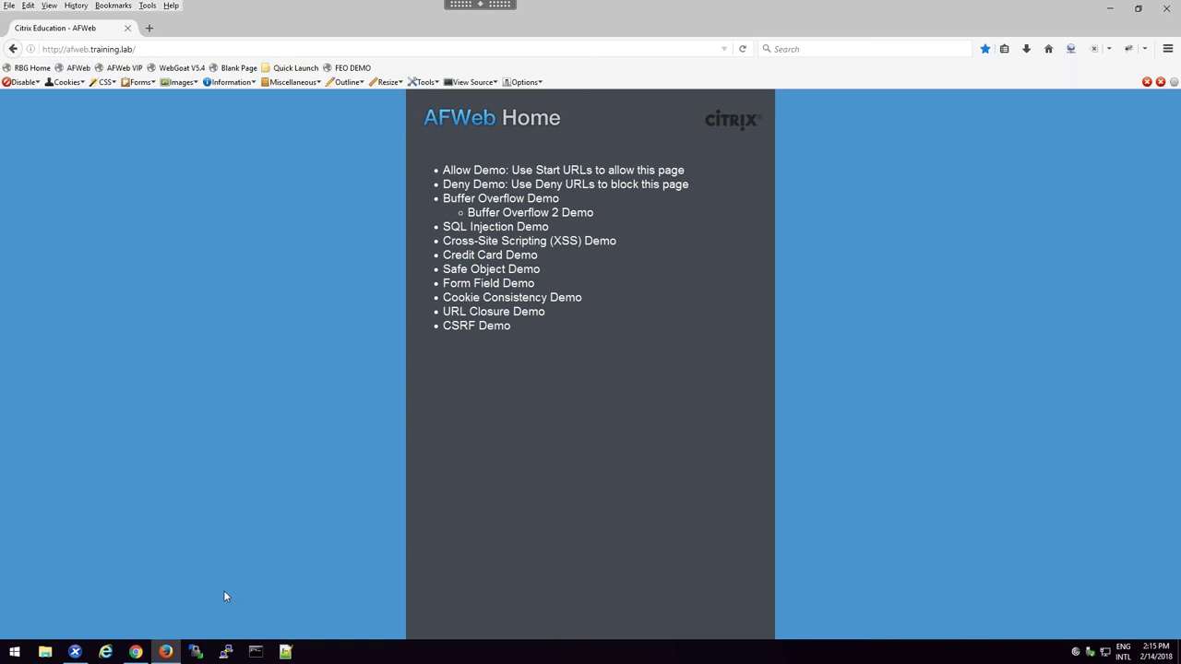
# In Chrome, open the NetScaler VPX dashboard, and return from Configure Insight to the VPX instance list in NetScaler Management and Analytics System
pyautogui.moveTo(134, 654)
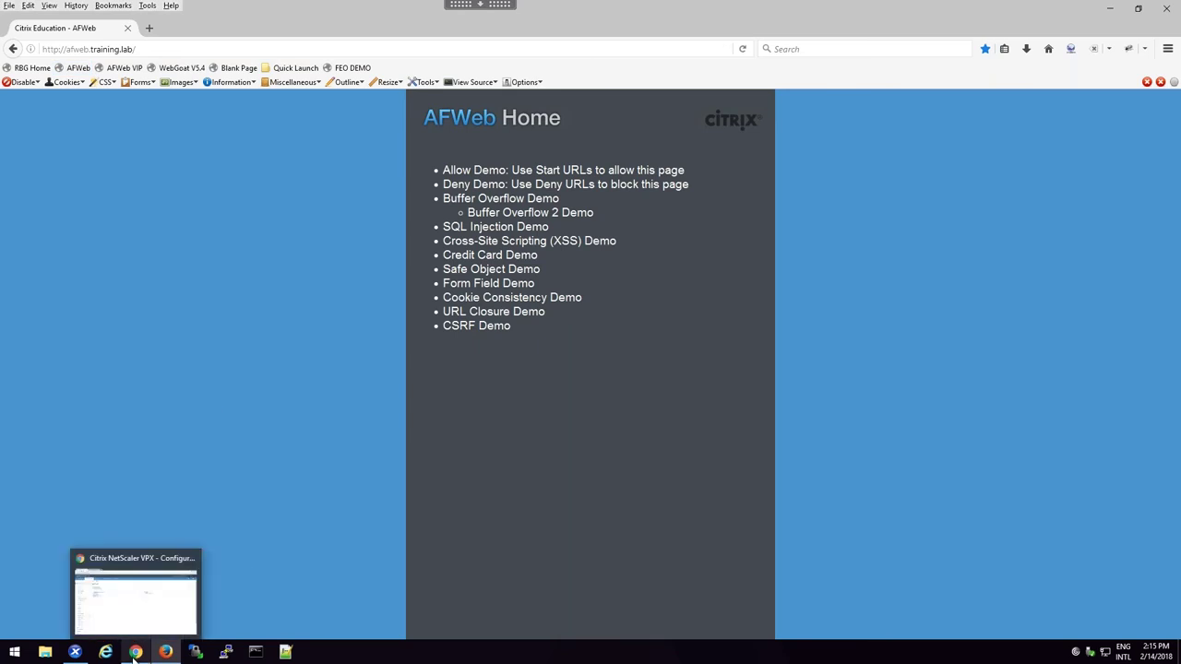
pyautogui.click(134, 654)
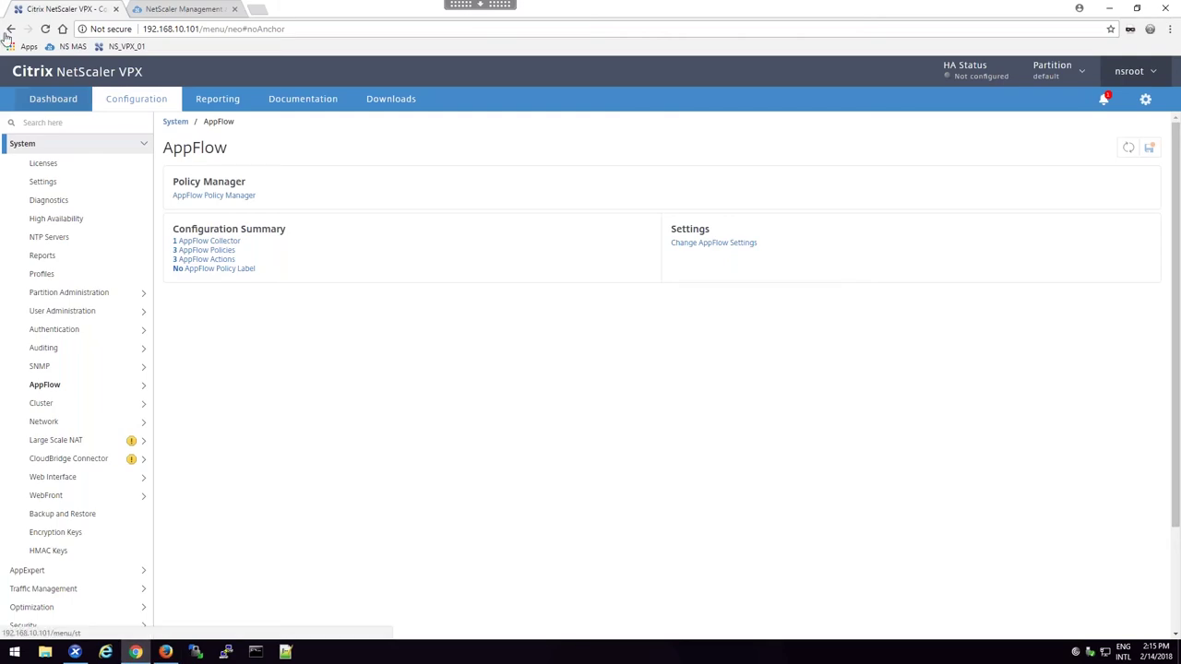
pyautogui.click(33, 103)
pyautogui.click(180, 9)
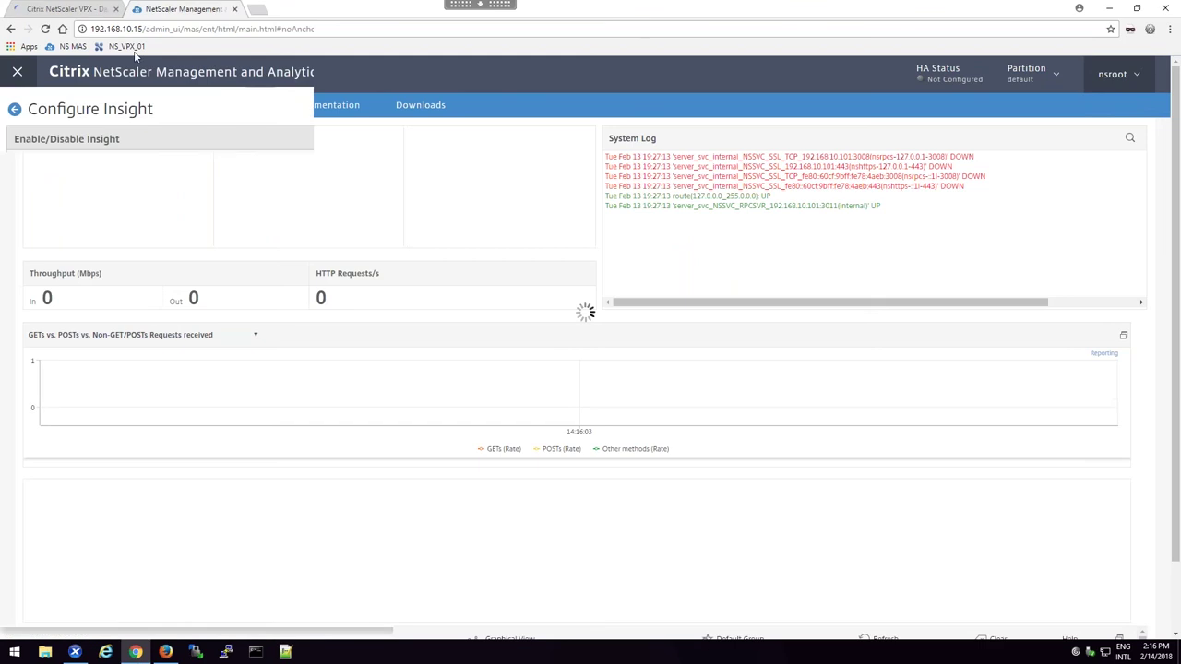
pyautogui.click(15, 111)
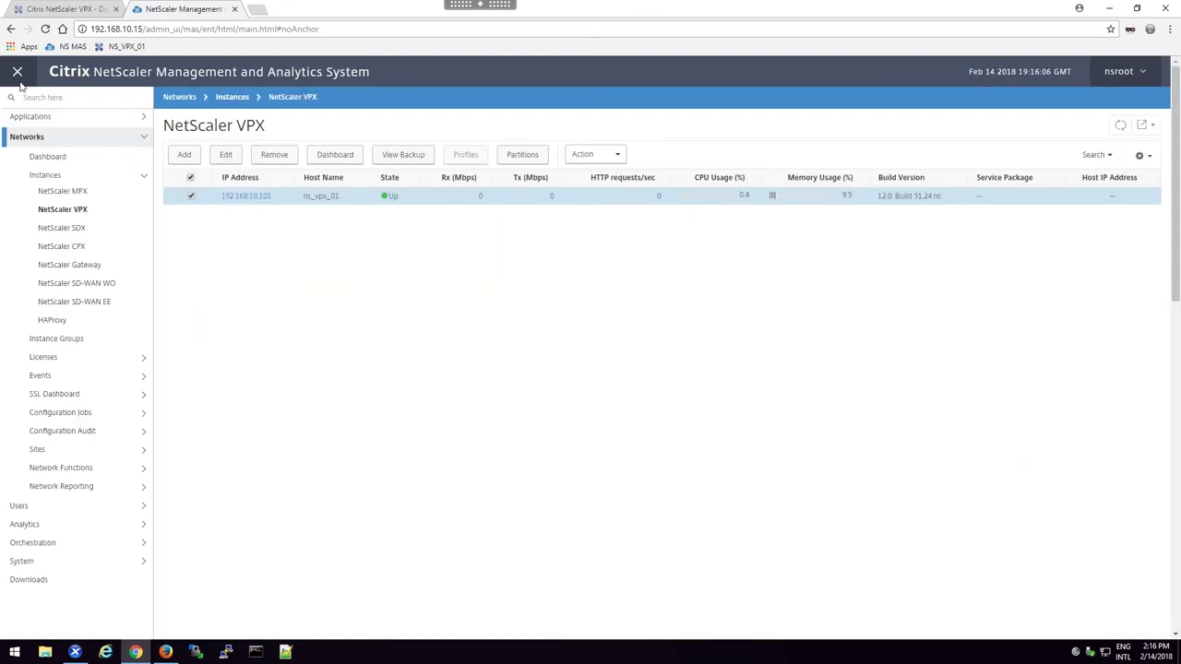
pyautogui.click(17, 72)
pyautogui.click(18, 71)
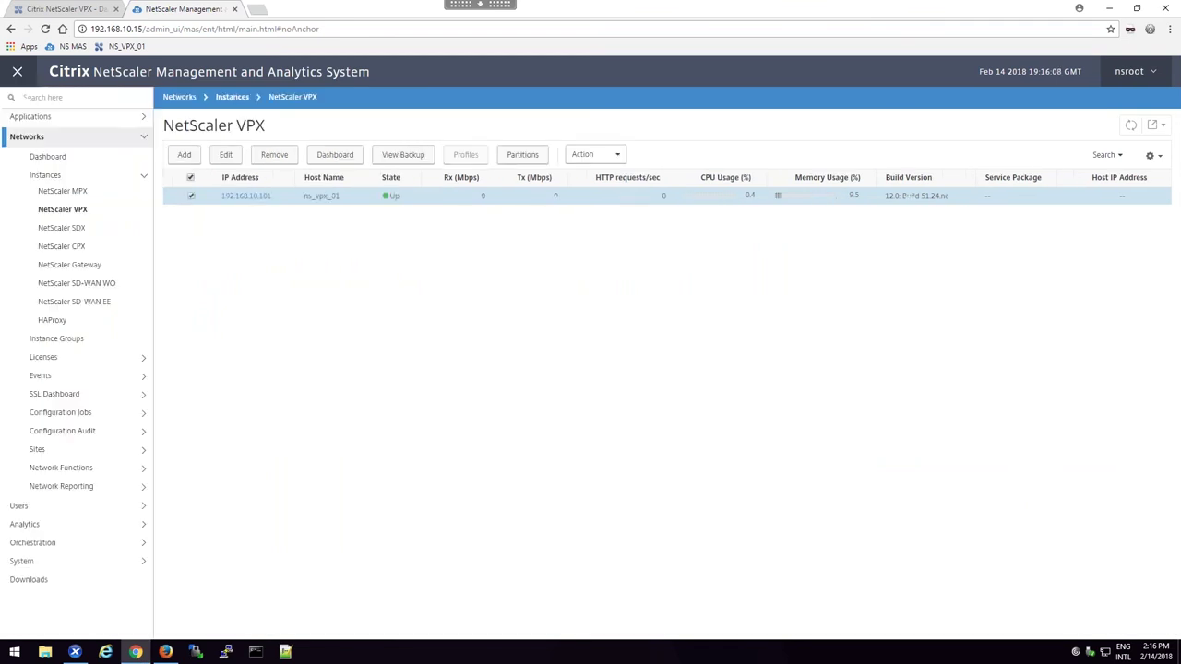
# View the Web Insight analytics for instances and servers
pyautogui.click(27, 527)
pyautogui.click(50, 194)
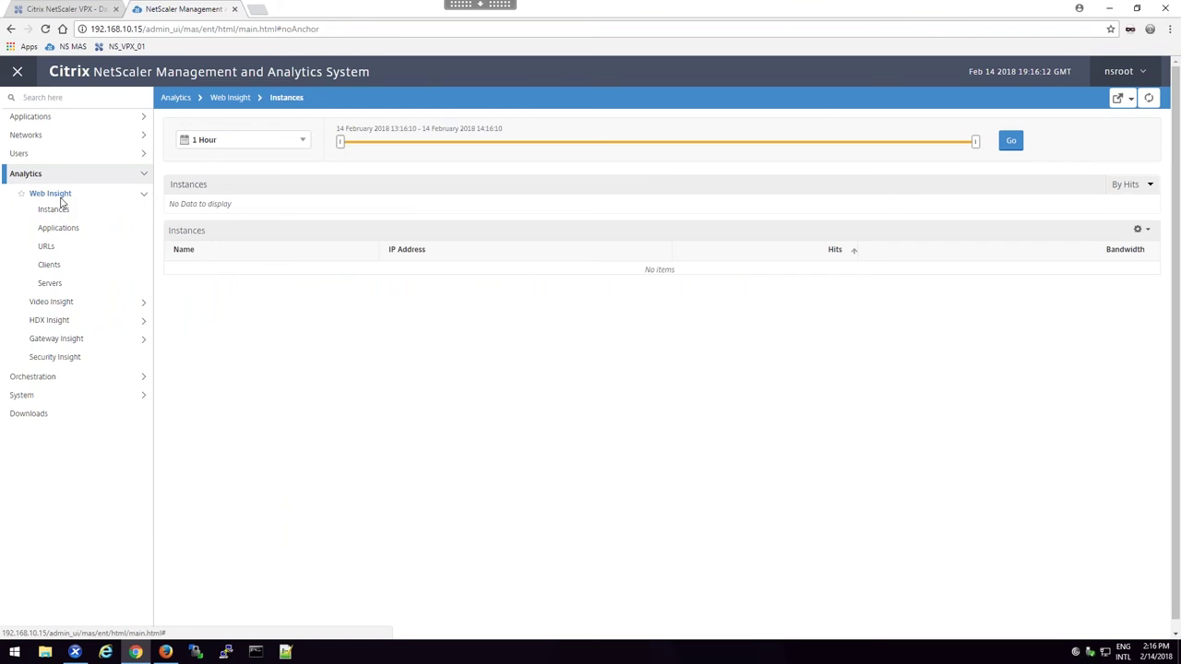
pyautogui.click(51, 194)
pyautogui.click(61, 197)
pyautogui.click(52, 285)
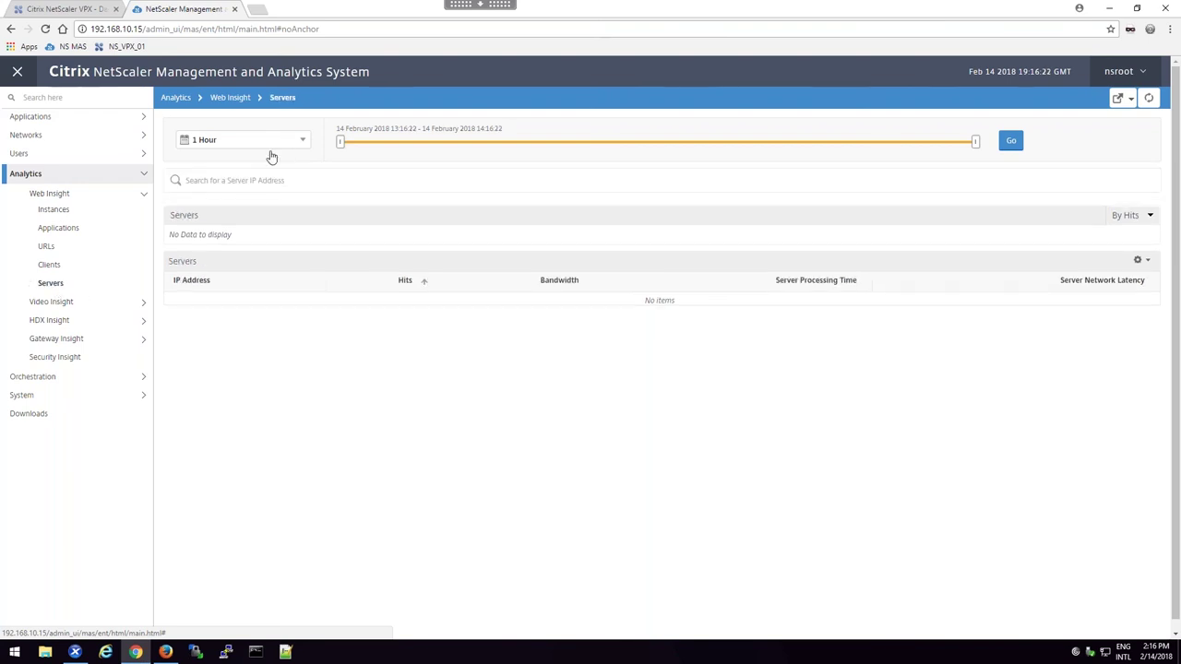
pyautogui.click(63, 196)
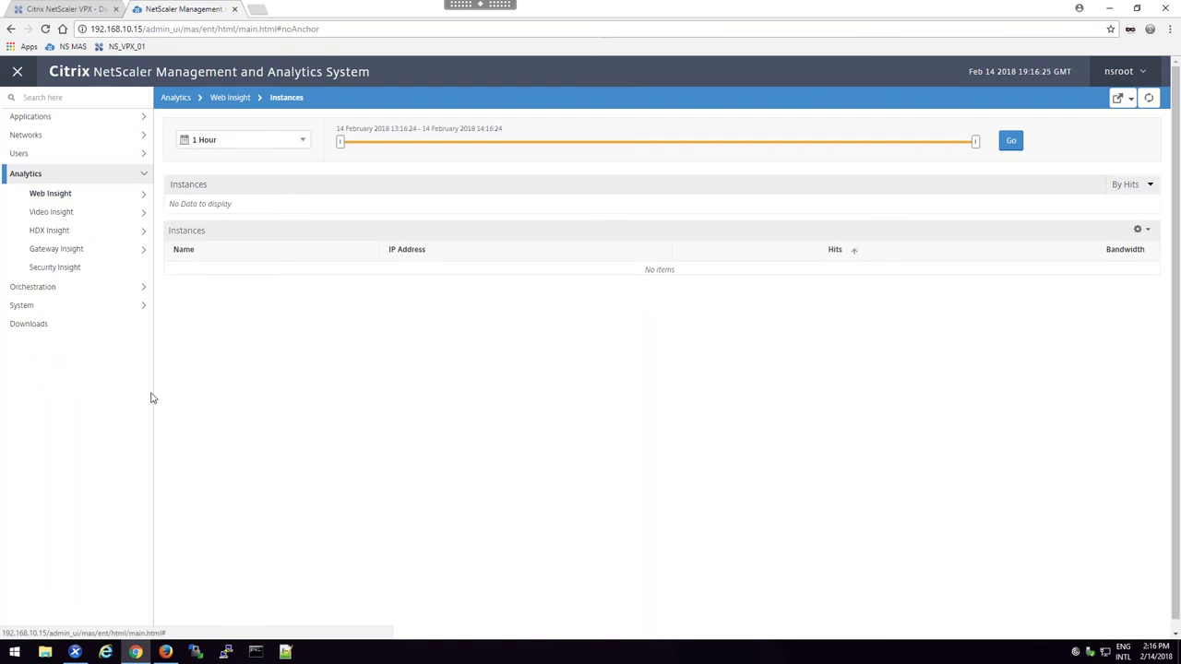
# Open the Security Insight overview of attacked applications and check the available time range options, keeping 1 Hour
pyautogui.click(51, 268)
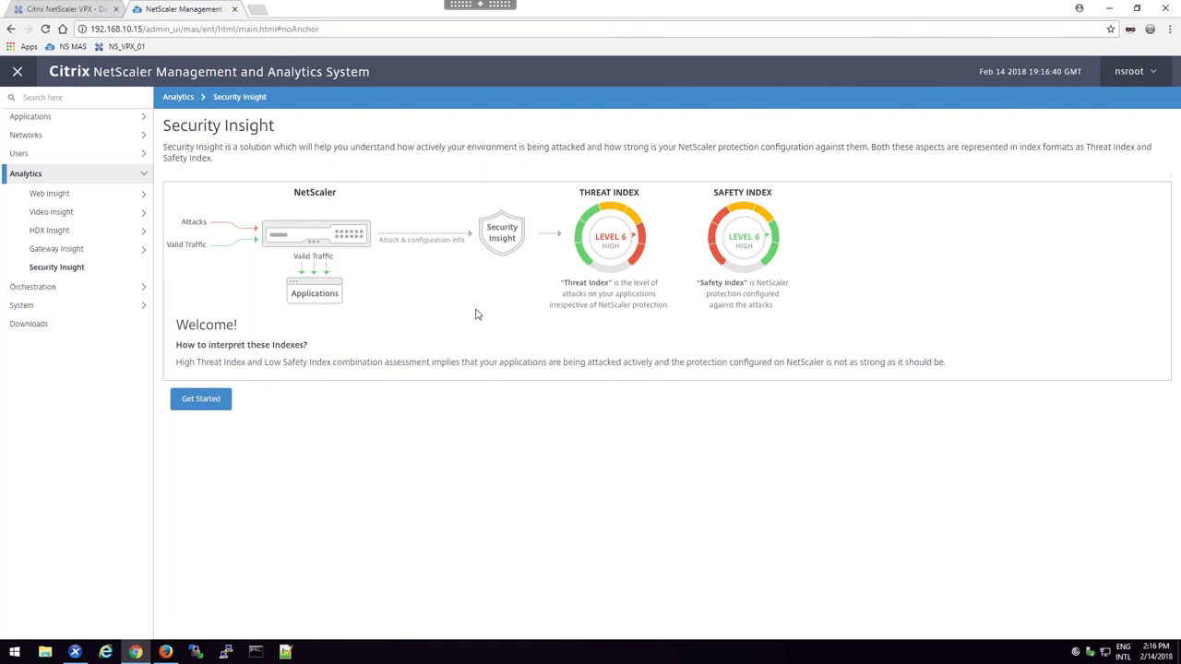
pyautogui.click(200, 398)
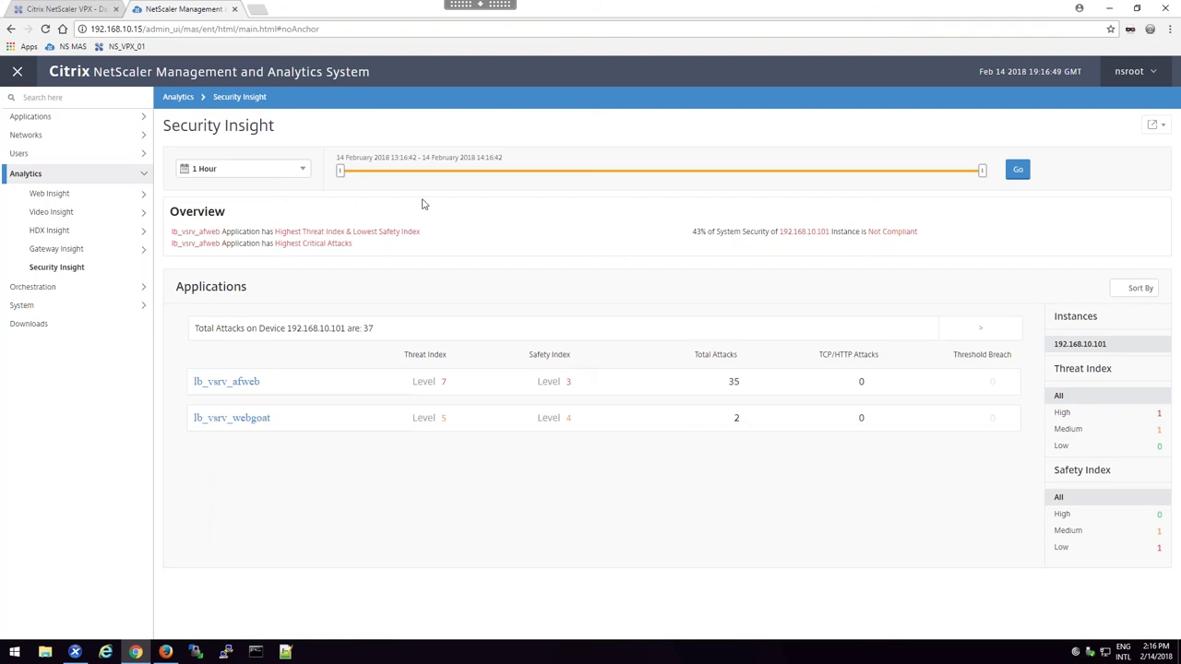
pyautogui.click(280, 172)
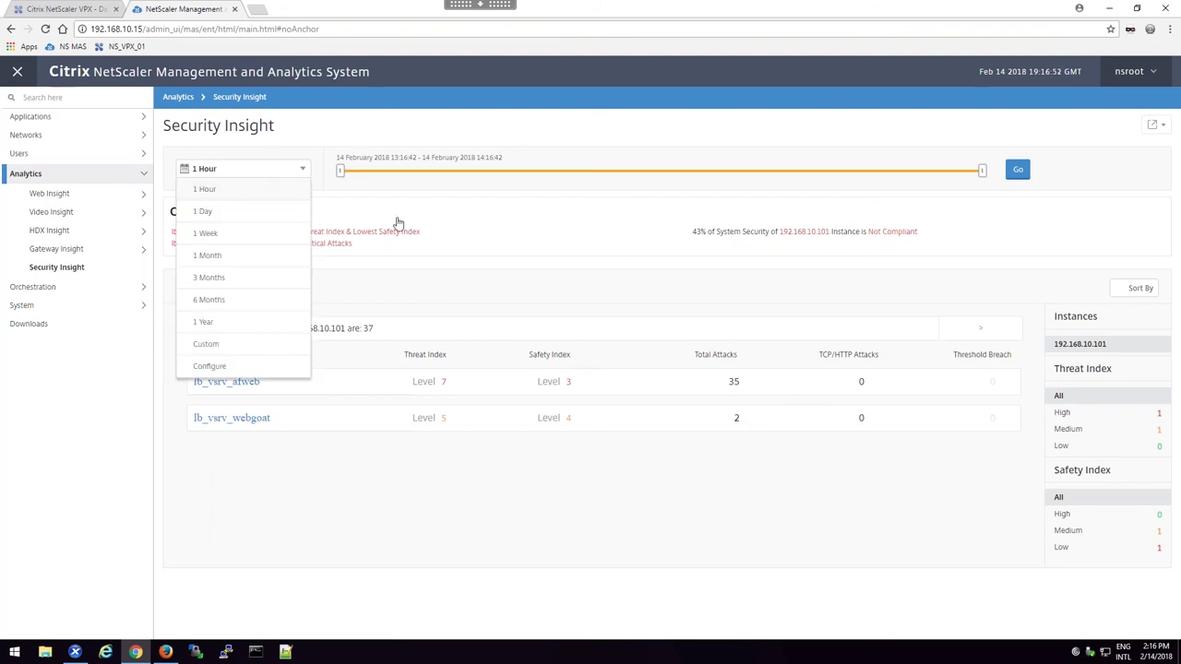
pyautogui.click(390, 135)
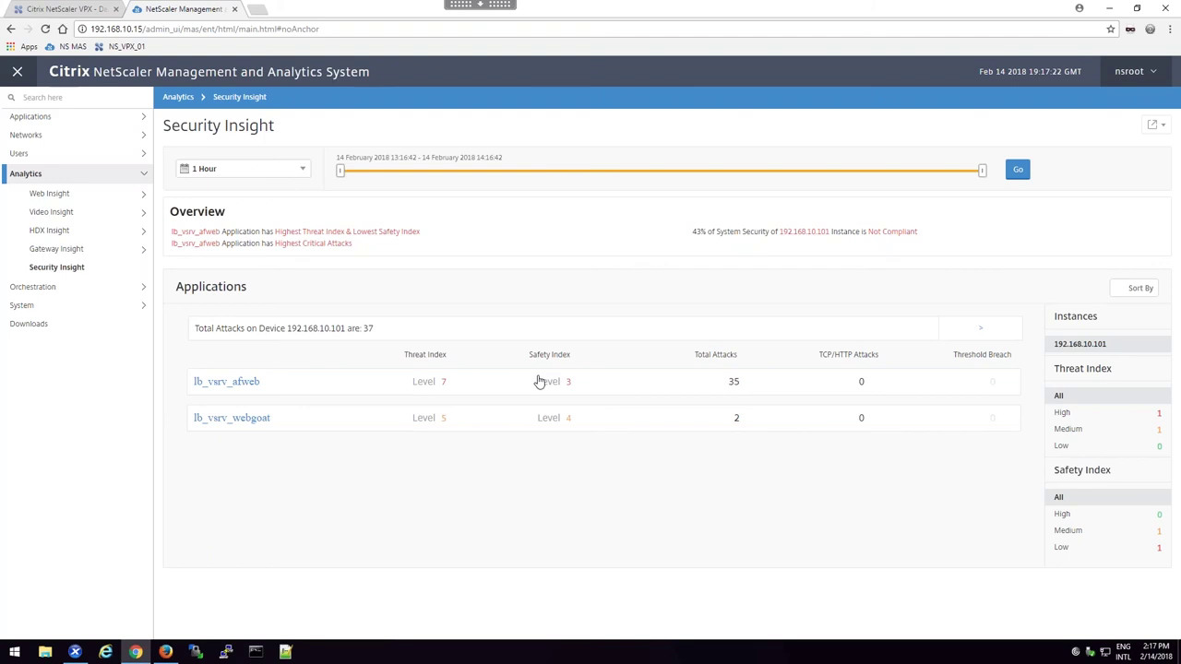
# Open the lb_vsrv_afweb application details and examine its Threat Index map, security check violations chart and violation type table
pyautogui.click(222, 384)
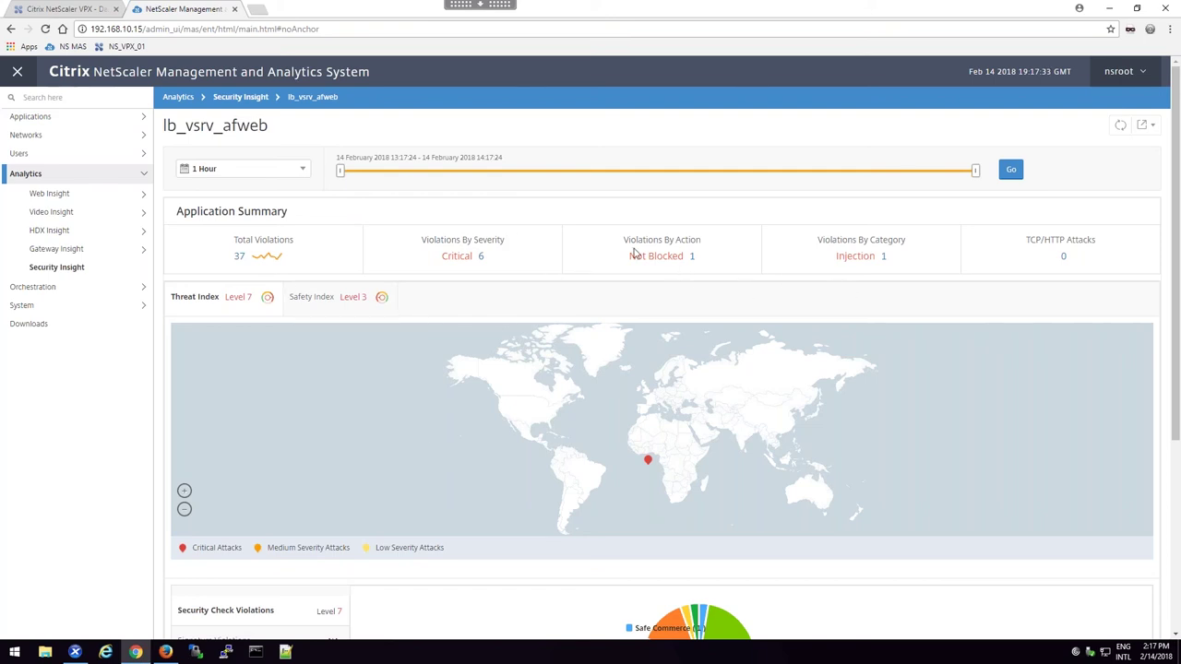
pyautogui.scroll(-2, 689, 286)
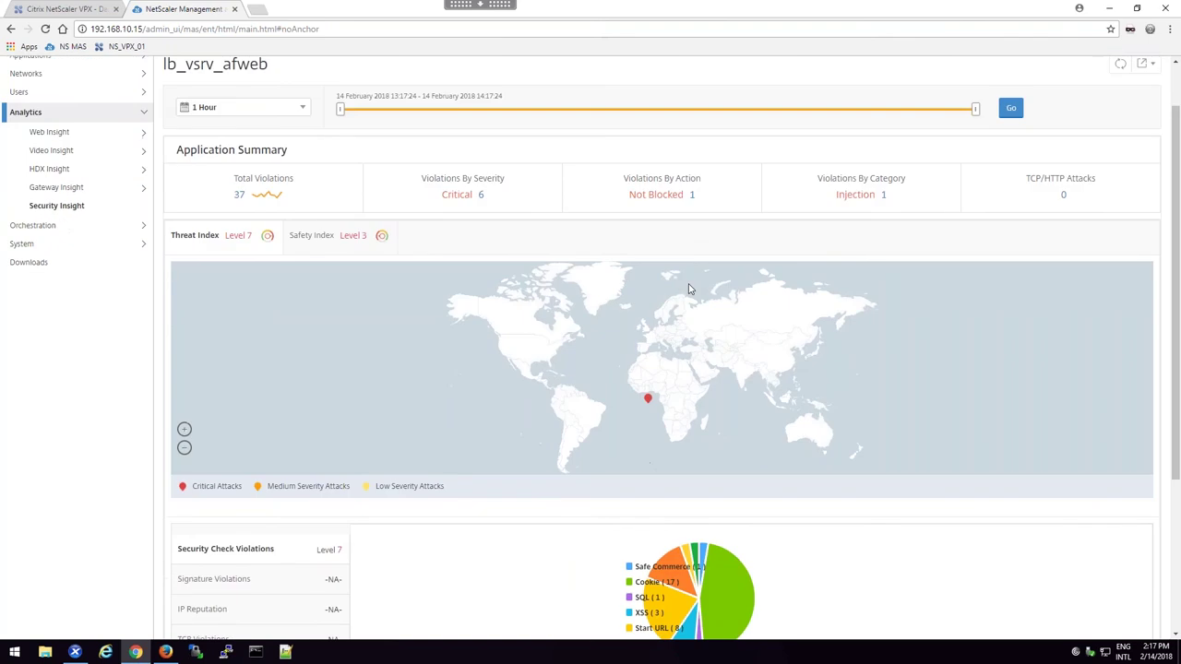
pyautogui.moveTo(651, 283)
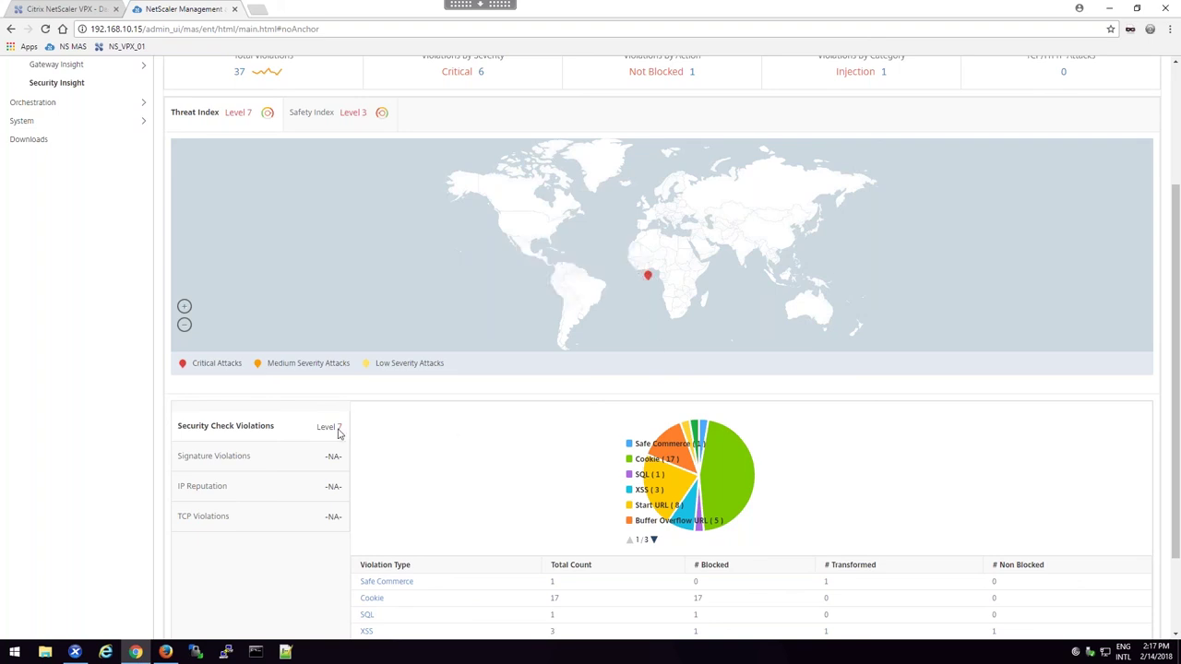
pyautogui.scroll(-1, 334, 428)
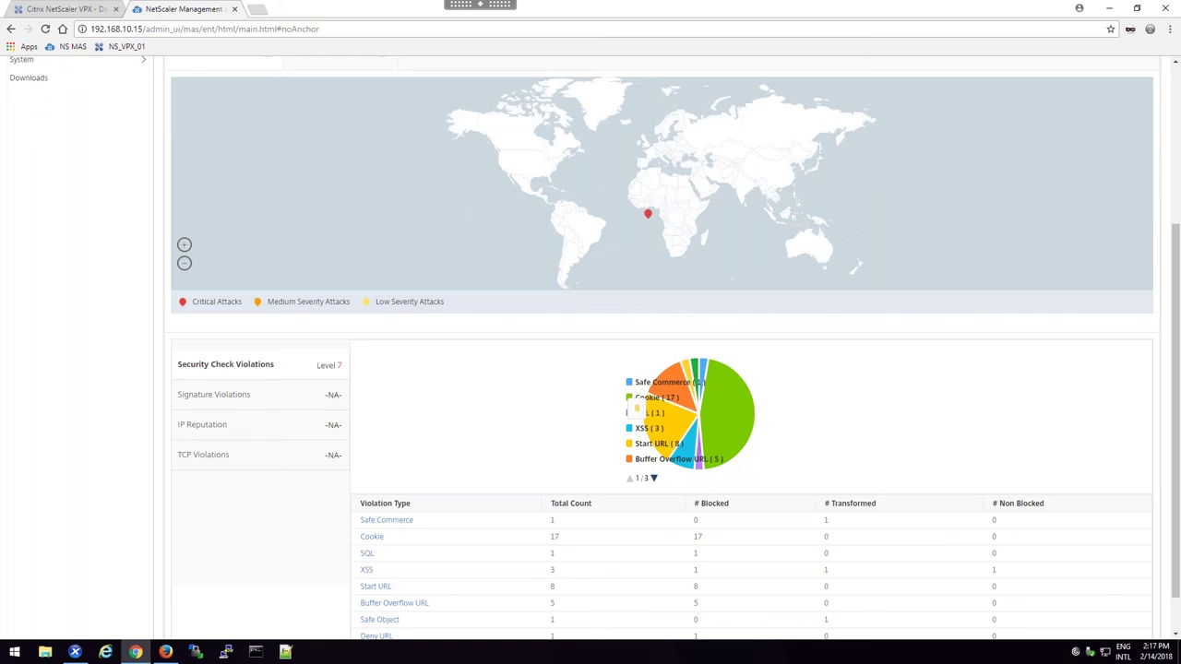
pyautogui.scroll(-1, 631, 385)
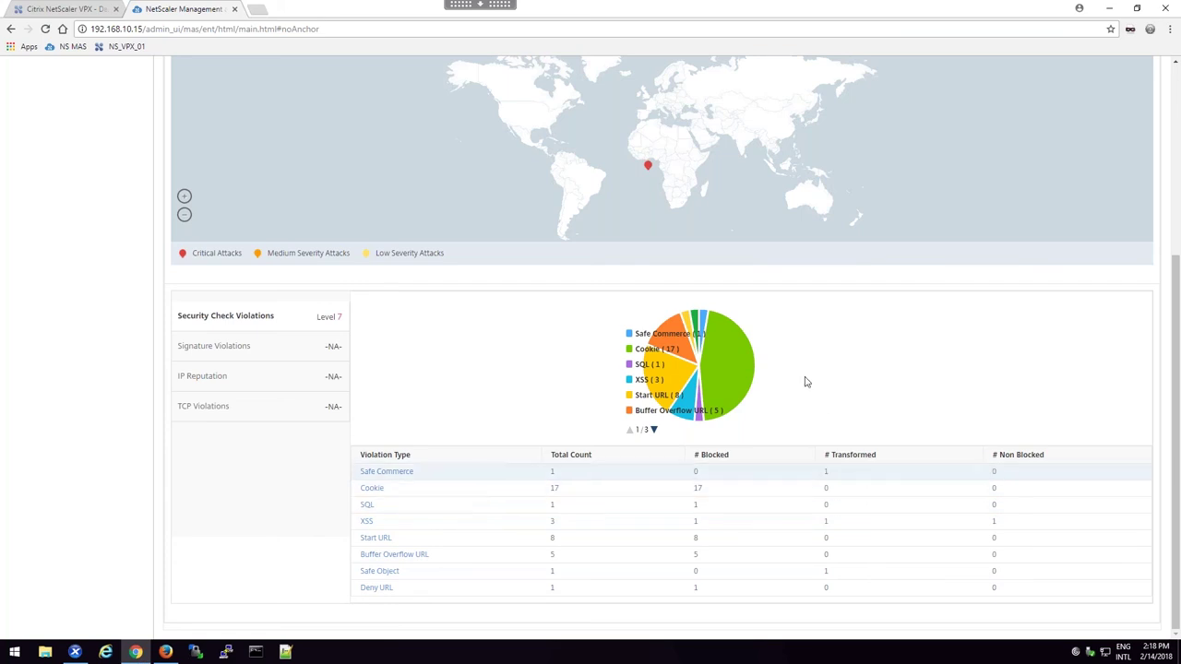
pyautogui.moveTo(733, 367)
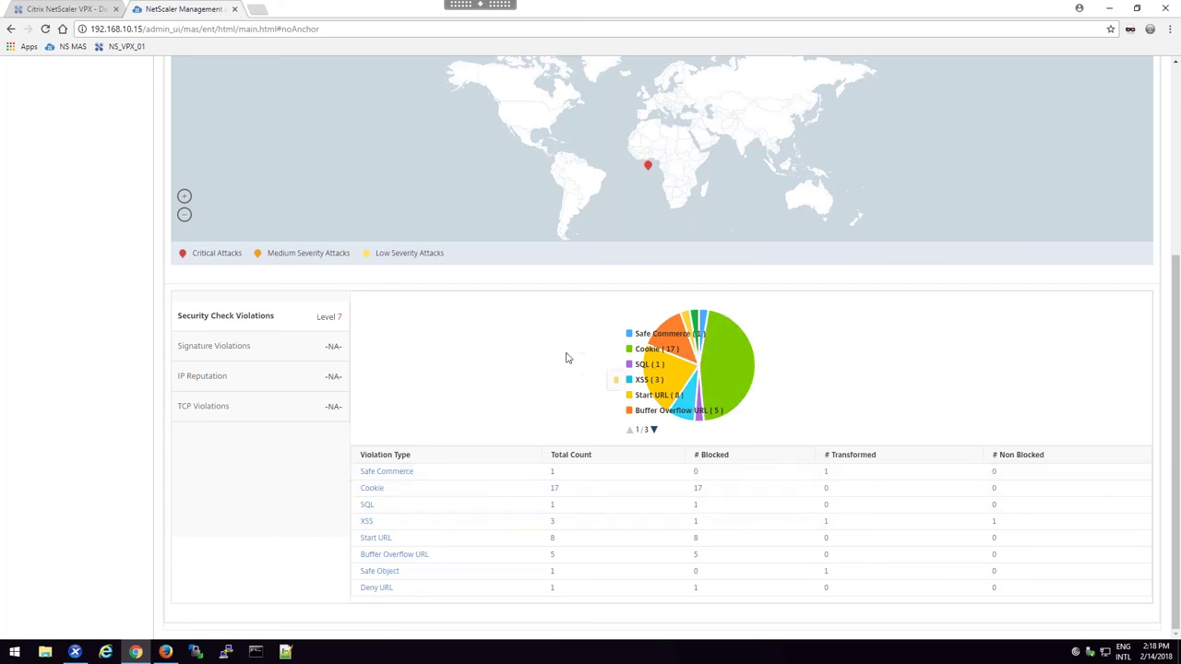
# Show the Safety Index summary of lb_vsrv_afweb and review its application firewall configuration
pyautogui.scroll(4, 491, 364)
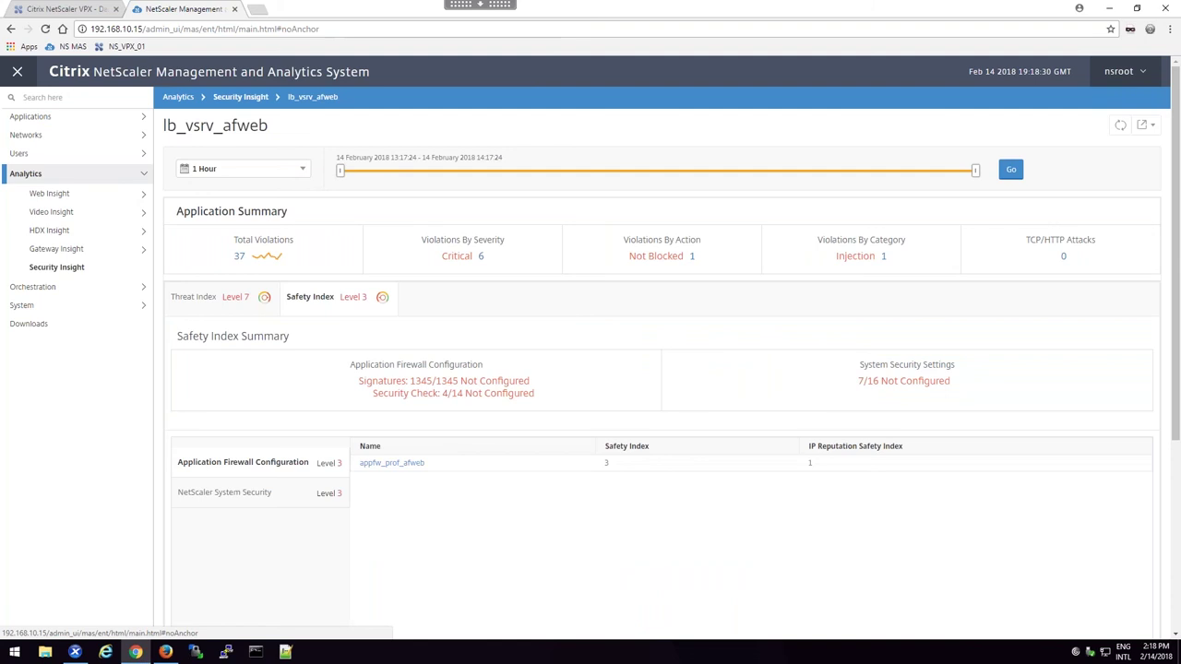
pyautogui.scroll(-2, 313, 301)
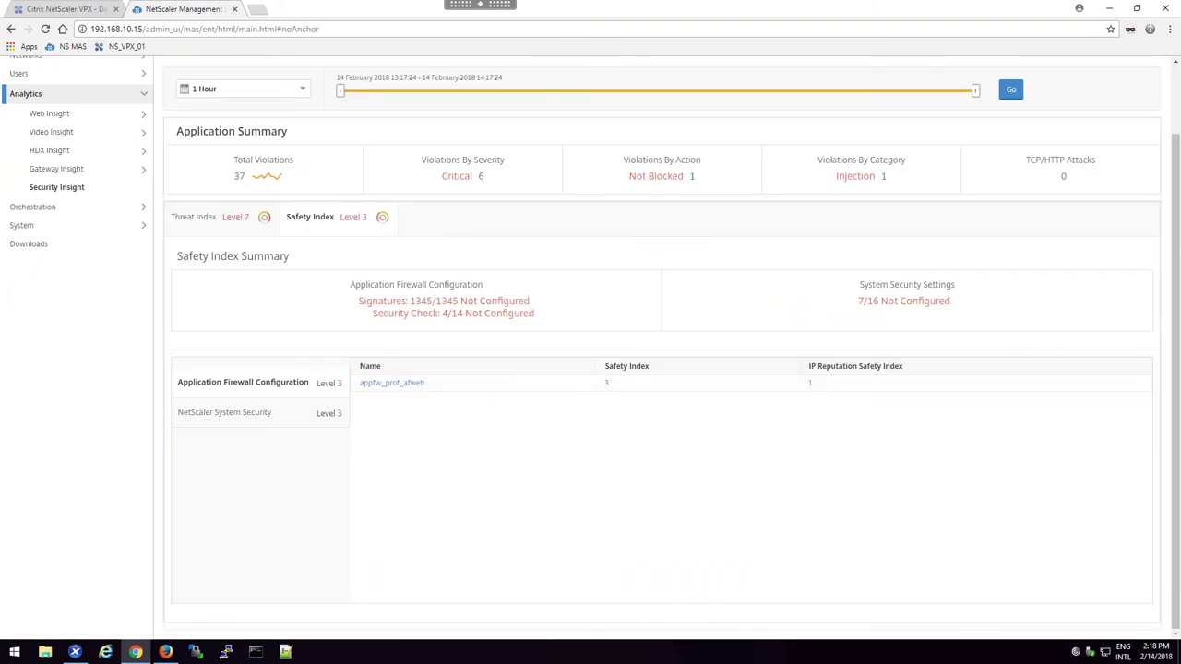